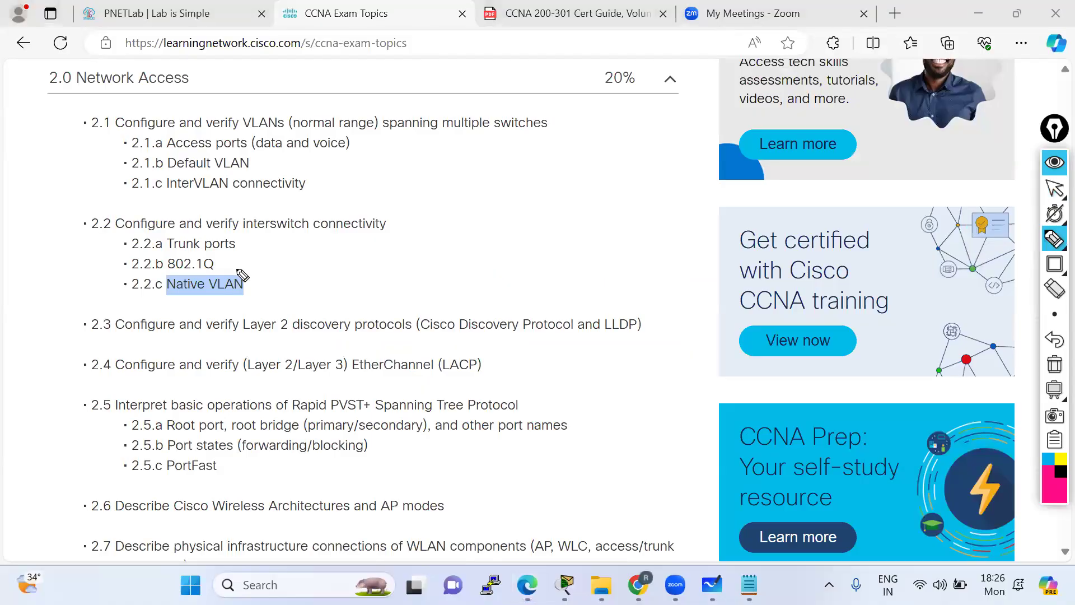
Draw a line out from 802.1Q and sketch two boxes joined by a link beside the exam topics
left_click_drag(226, 262, 404, 257)
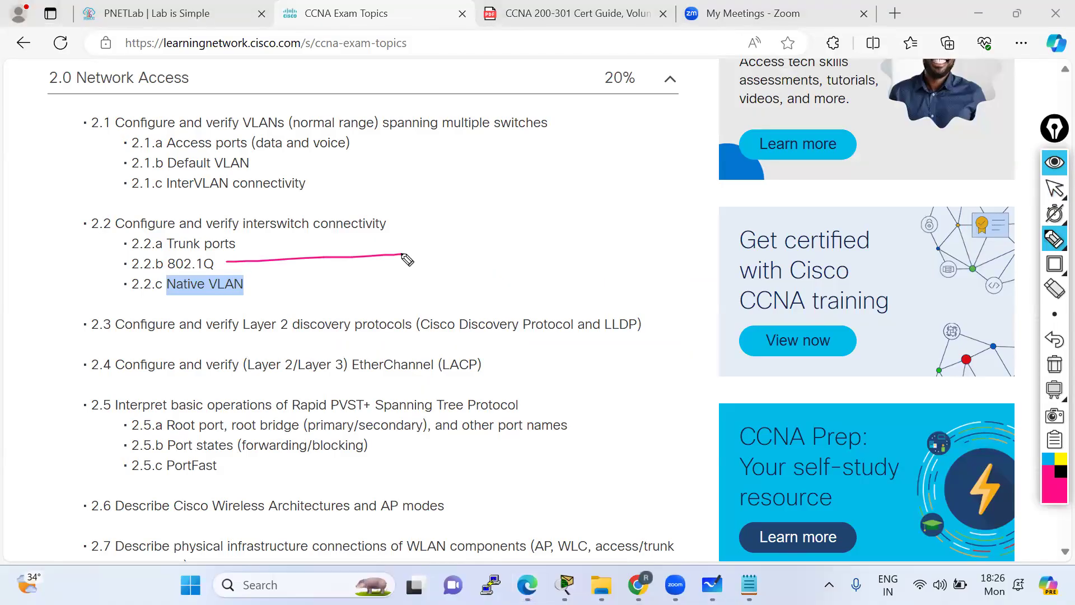
left_click_drag(452, 226, 450, 199)
mouse_move(445, 193)
left_mouse_down()
mouse_move(479, 190)
mouse_move(455, 228)
left_mouse_up()
mouse_move(655, 166)
left_mouse_down()
mouse_move(657, 201)
mouse_move(656, 163)
left_mouse_up()
left_click_drag(487, 209, 656, 184)
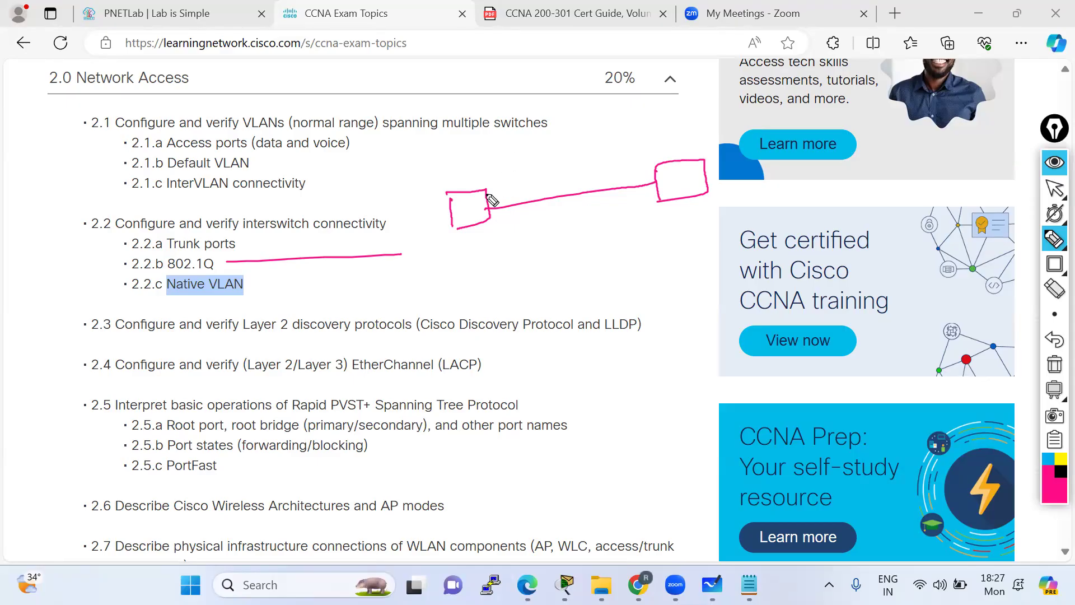
Write and frame "dot1q, ISL" above the sketched link, and circle 802.1Q in the topic list
left_click_drag(449, 191, 453, 225)
mouse_move(441, 157)
left_mouse_down()
mouse_move(446, 176)
mouse_move(463, 149)
mouse_move(465, 159)
left_mouse_up()
left_click_drag(475, 147, 478, 162)
left_click_drag(494, 149, 501, 148)
mouse_move(221, 253)
left_mouse_down()
mouse_move(168, 270)
mouse_move(225, 250)
left_mouse_up()
mouse_move(523, 146)
left_mouse_down()
mouse_move(606, 118)
mouse_move(452, 171)
mouse_move(640, 82)
mouse_move(647, 119)
left_mouse_up()
left_click_drag(480, 178, 457, 185)
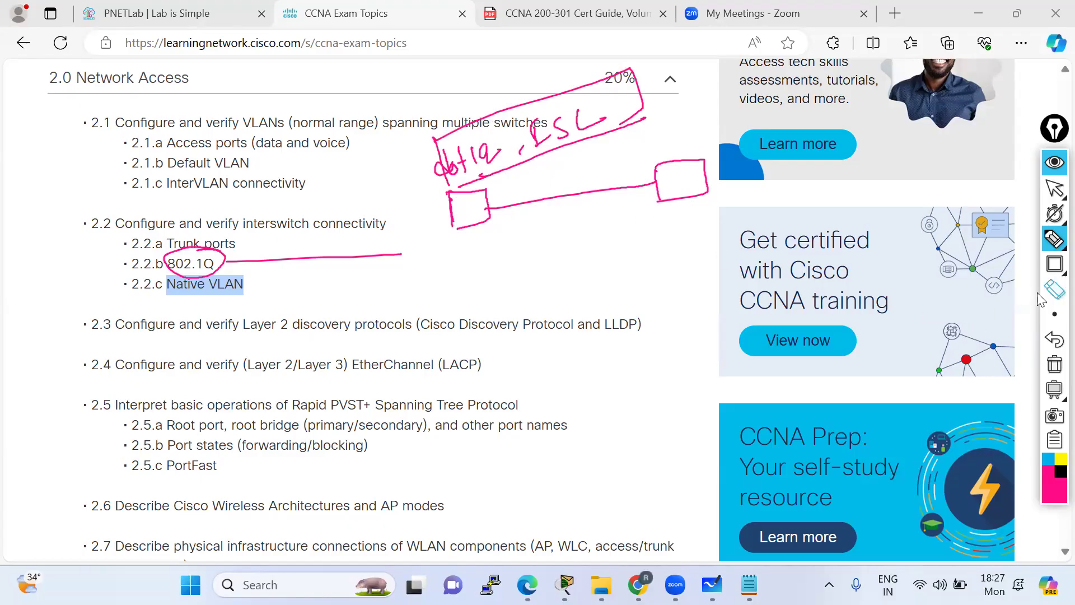
Erase the framed "dot1q, ISL" note above the sketched link
left_click(1054, 288)
mouse_move(483, 145)
left_mouse_down()
mouse_move(470, 153)
mouse_move(659, 92)
left_mouse_up()
left_click_drag(483, 179, 469, 183)
Write "1, 10, 20" in a frame beside the first box and draw a second line along the link
left_click(1054, 239)
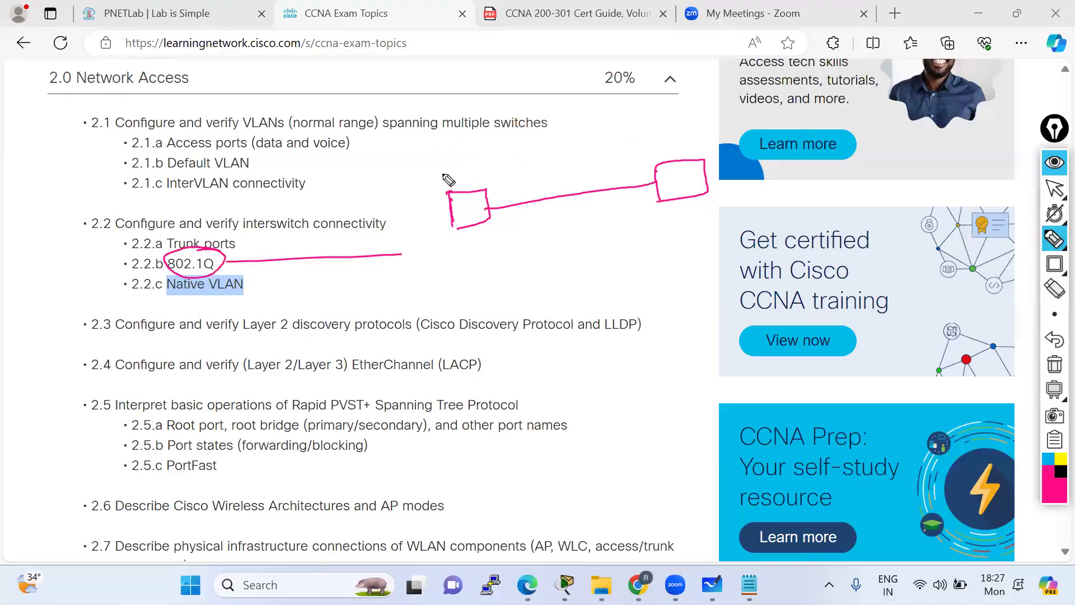
mouse_move(390, 177)
left_mouse_down()
mouse_move(390, 189)
mouse_move(396, 179)
left_mouse_up()
left_click_drag(406, 178, 428, 171)
mouse_move(361, 186)
left_mouse_down()
mouse_move(369, 207)
mouse_move(443, 176)
left_mouse_up()
left_click(437, 154)
mouse_move(430, 140)
left_mouse_down()
mouse_move(373, 209)
mouse_move(388, 202)
left_mouse_up()
left_click_drag(494, 192, 658, 174)
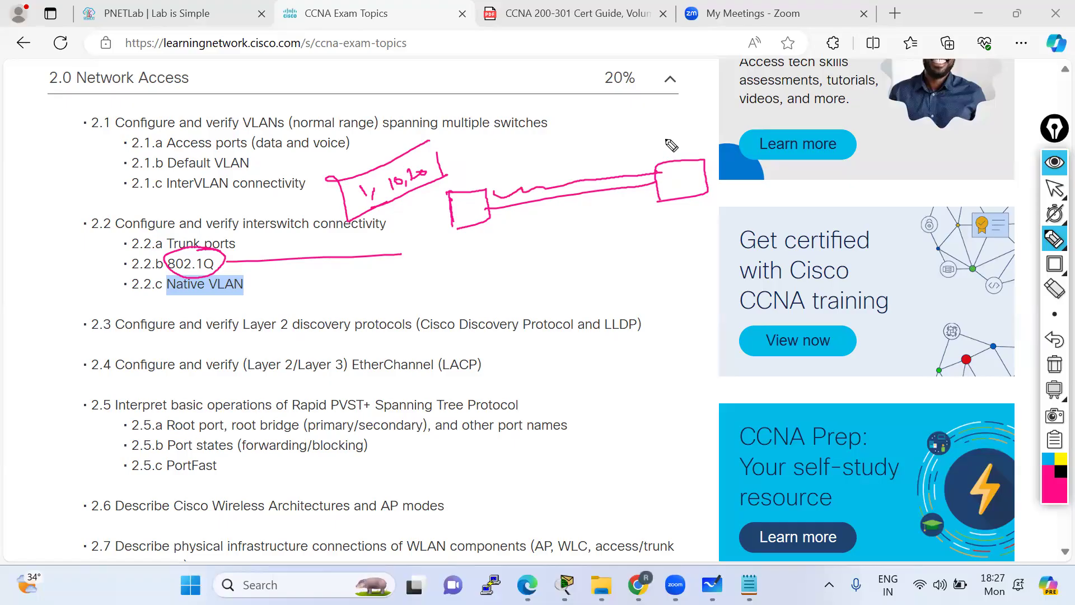
Draw a line from the framed VLAN numbers and write an underlined "Native VLAN" label at its end
mouse_move(442, 164)
left_mouse_down()
mouse_move(613, 136)
mouse_move(722, 108)
mouse_move(732, 92)
left_mouse_up()
left_click_drag(598, 152, 747, 101)
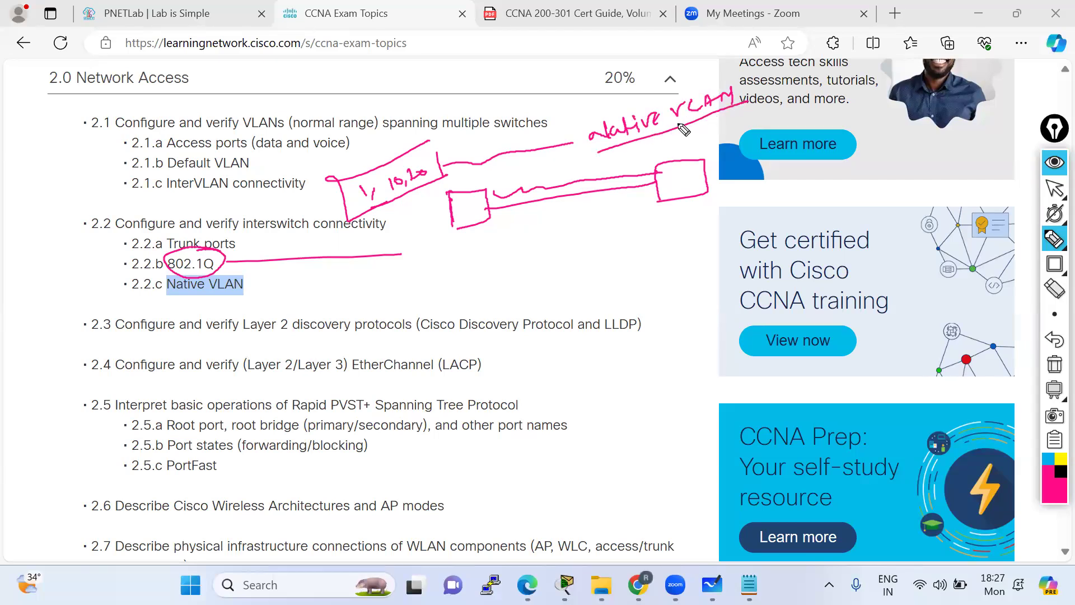
left_click_drag(669, 117, 611, 132)
Clear all drawn annotations from the exam topics page and return to normal pointer selection
left_click(1055, 188)
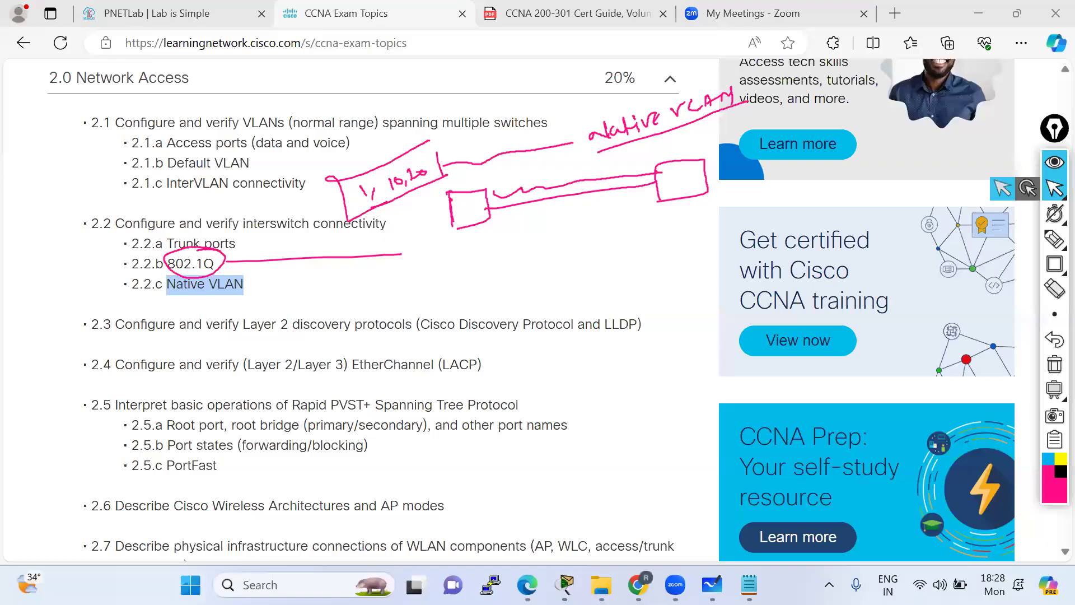
left_click(1054, 364)
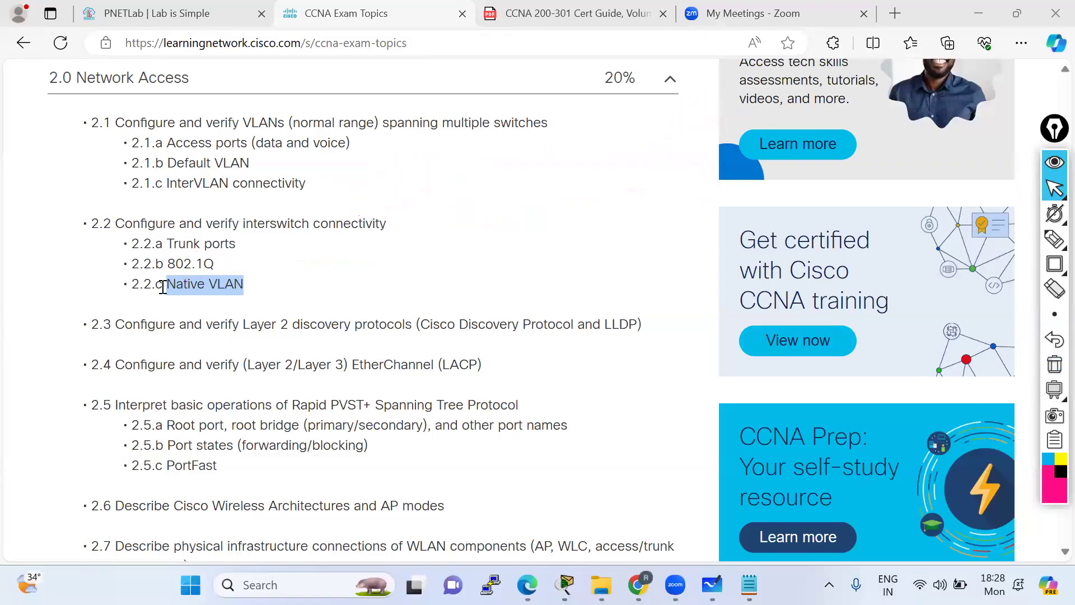
left_click_drag(162, 287, 188, 286)
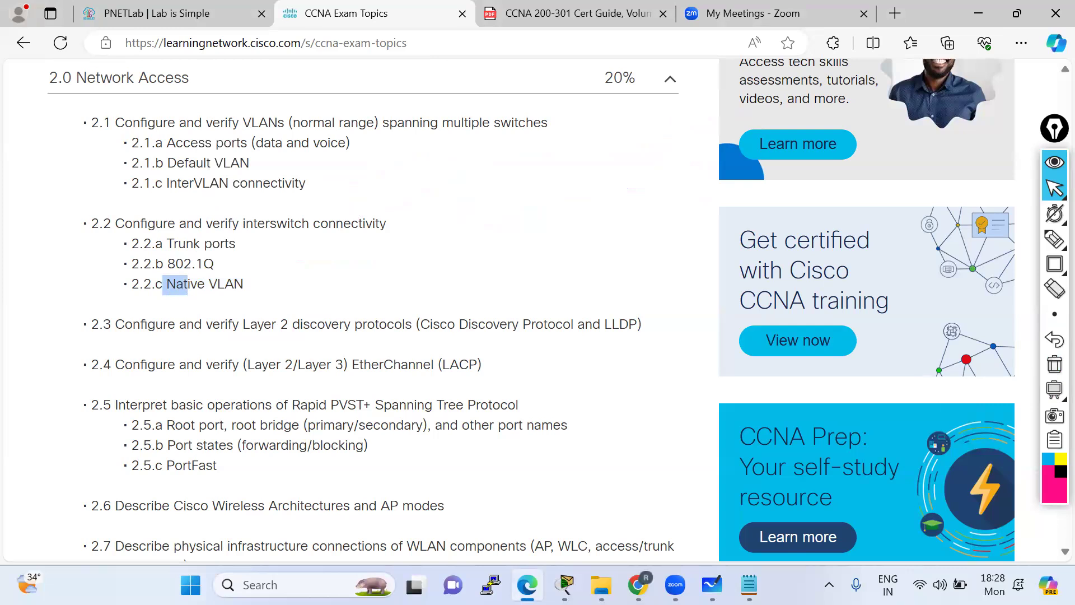
Switch to Packet Tracer, open the command line of switch SW11, and put its window aside
left_click(566, 585)
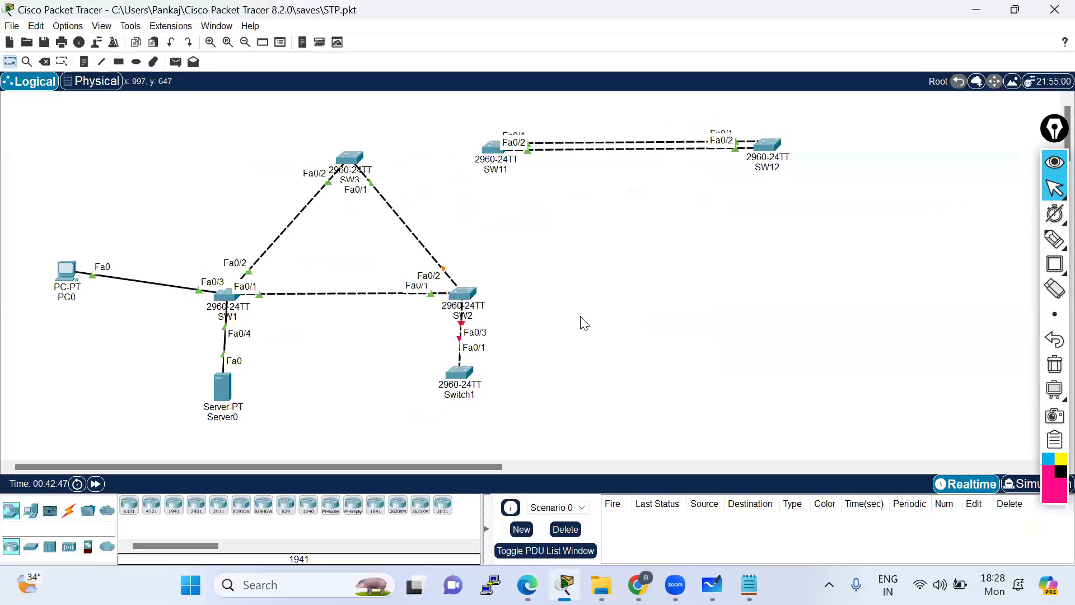
left_click(495, 149)
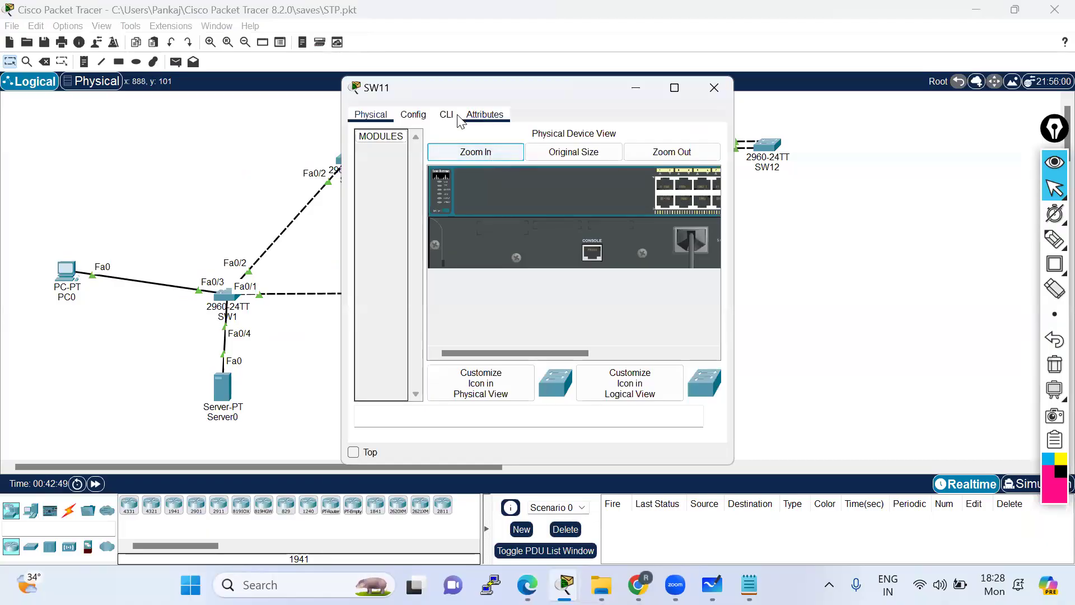
left_click(457, 116)
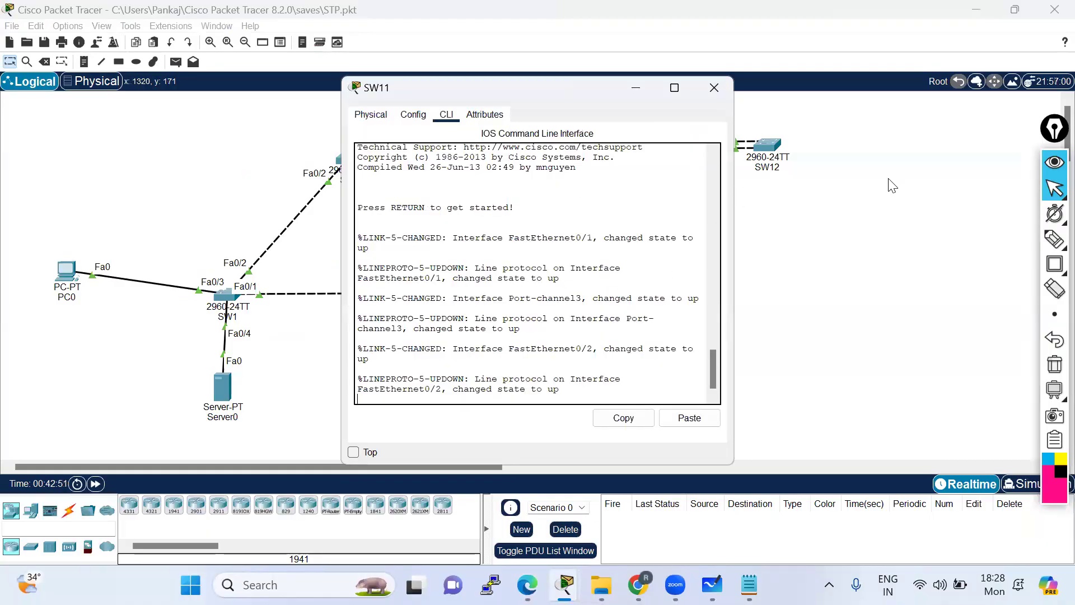
left_click_drag(905, 202, 833, 202)
left_click(813, 88)
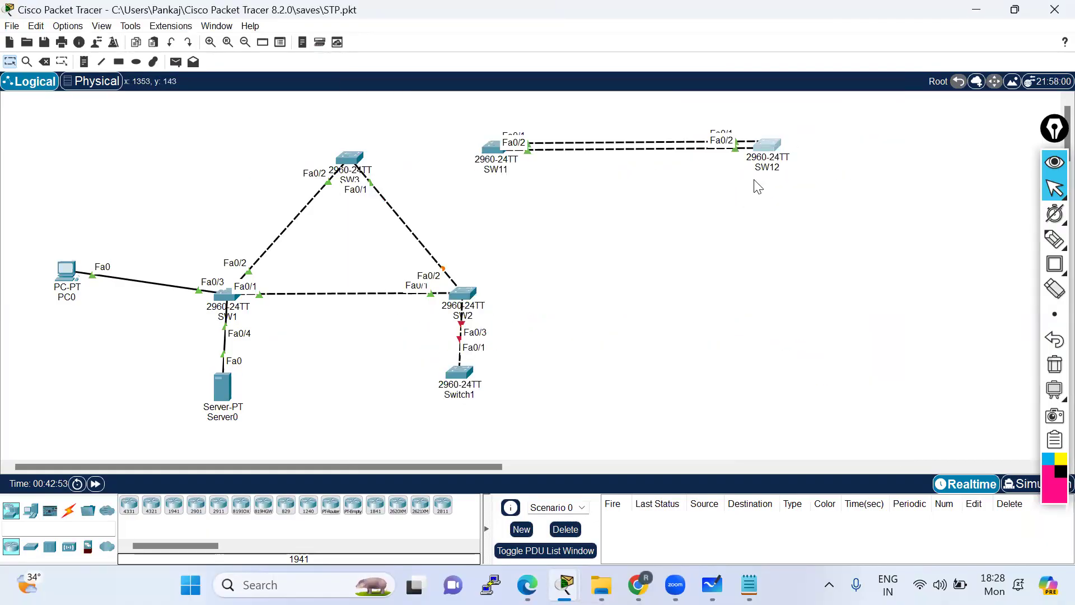
Open SW12's command line in a maximized window and enter privileged EXEC mode
mouse_move(565, 585)
left_click(698, 508)
left_click(446, 114)
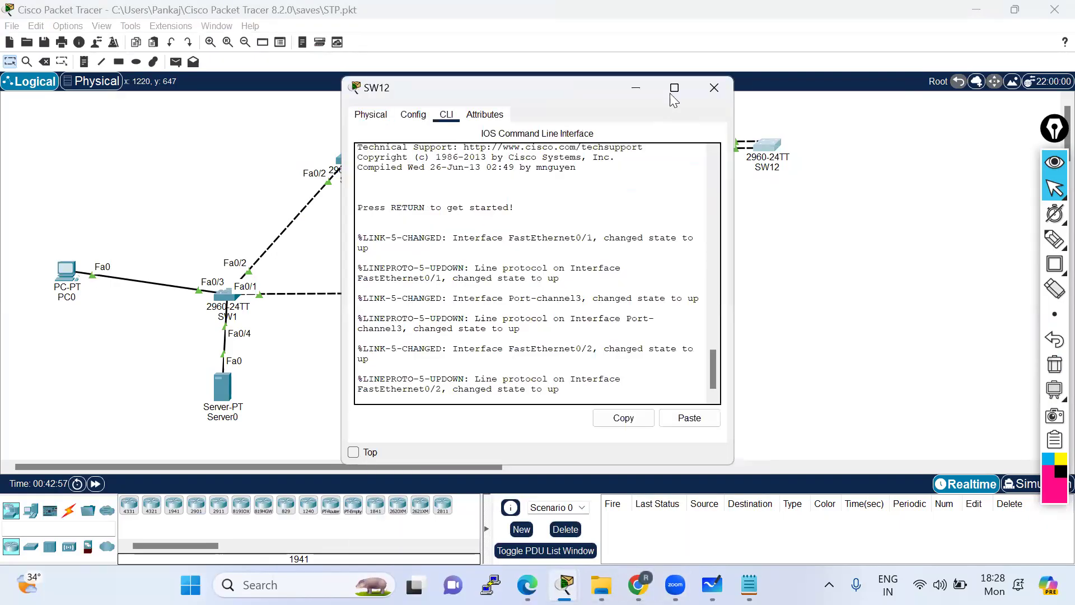
left_click(674, 88)
key("Return")
key("Return")
key("Return")
key("Return")
key("Return")
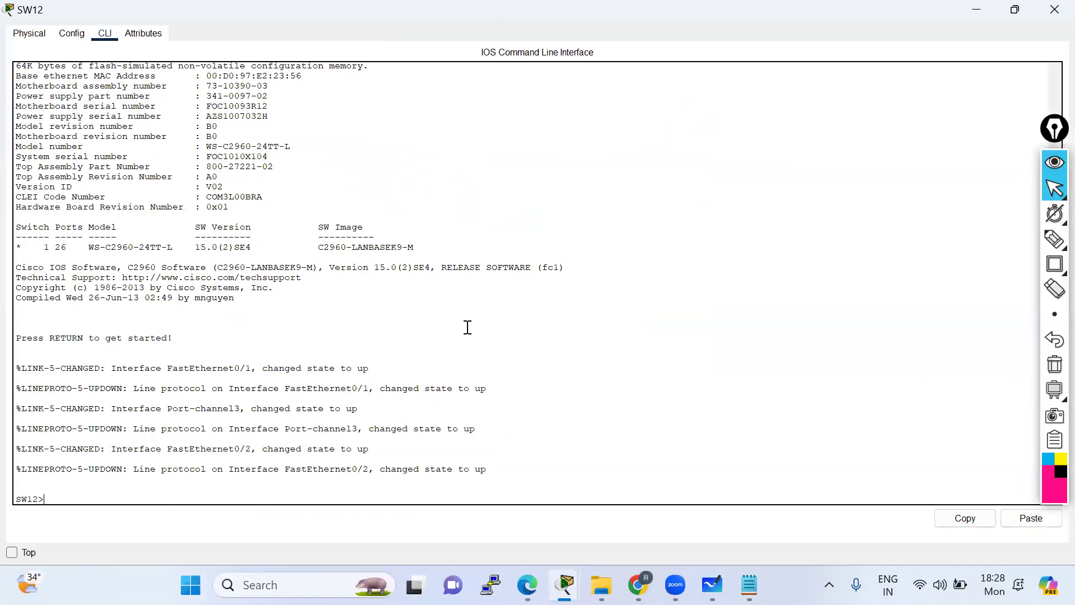
type("en")
key("Return")
key("Return")
key("Return")
Check the trunk ports on SW12 with show interfaces trunk
type("sho")
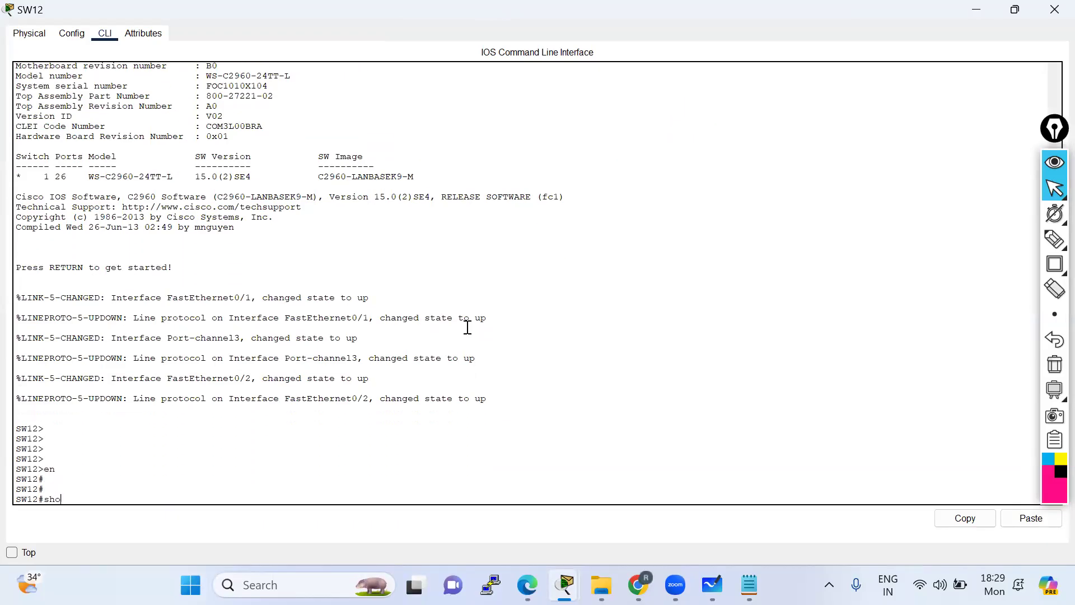
type(" inter")
key("Tab")
type("tru")
key("Tab")
key("Return")
key("Return")
key("Return")
key("Return")
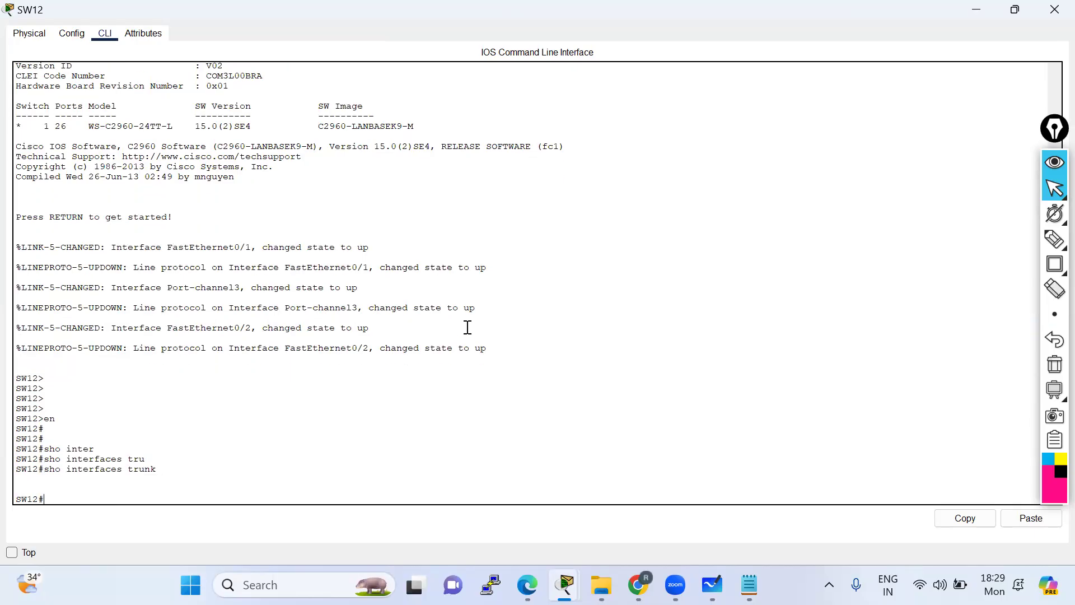
Minimize SW12's window, bring up SW11's command line, and enter privileged EXEC mode
left_click(977, 9)
mouse_move(675, 585)
mouse_move(564, 584)
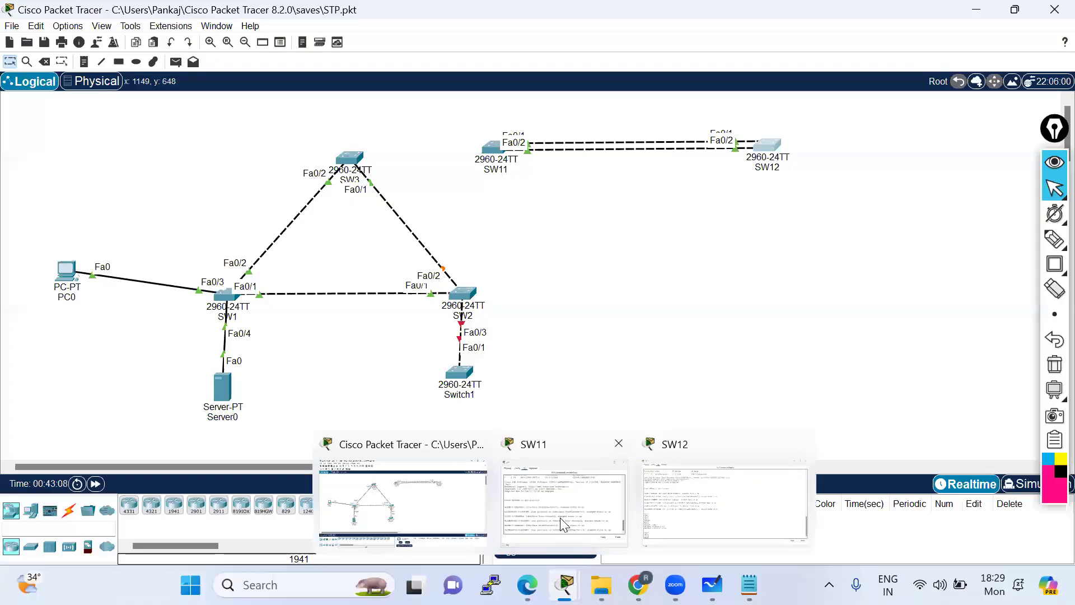
left_click(561, 518)
key("Return")
key("Return")
type("en")
key("Return")
key("Return")
key("Return")
Check the trunk ports on SW11 with show interfaces trunk
type("show inter")
key("Tab")
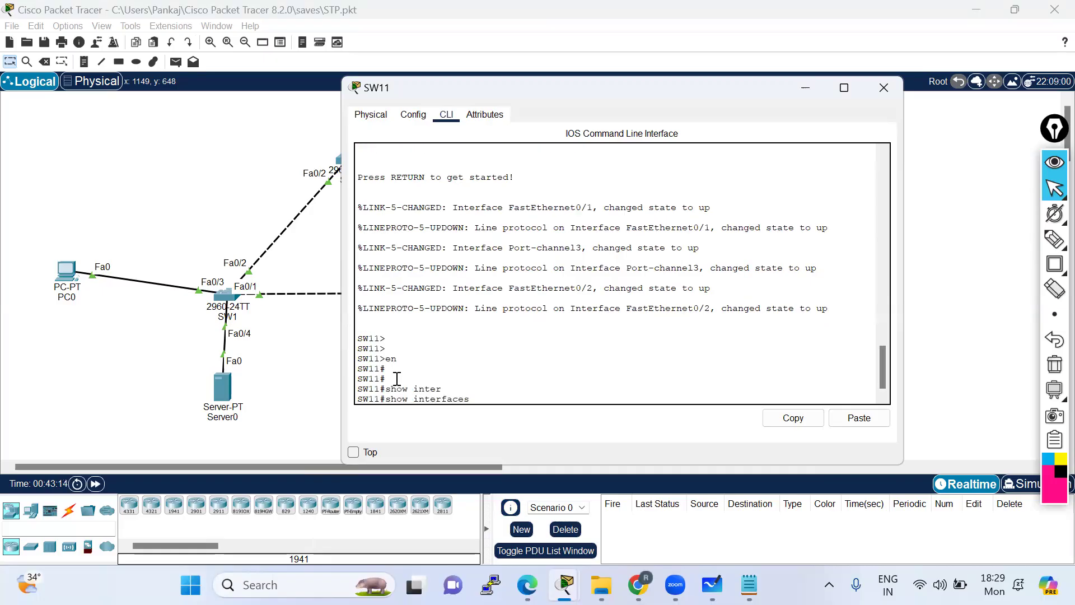
type("tru")
key("Tab")
key("Return")
key("Return")
key("Return")
key("Return")
key("Return")
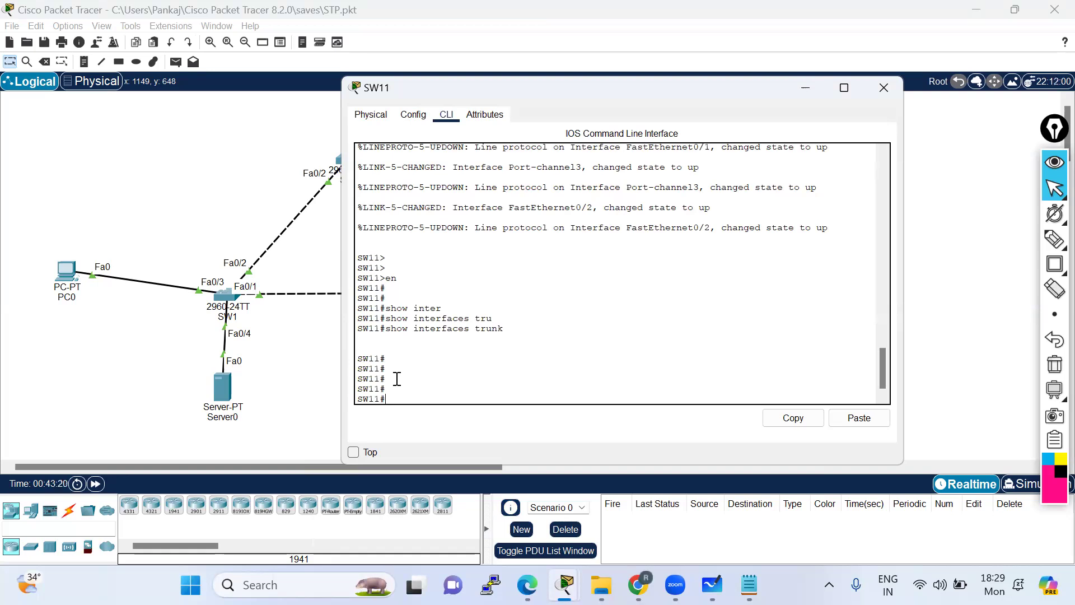
Return to SW11's command line and enter global configuration mode
left_click(308, 367)
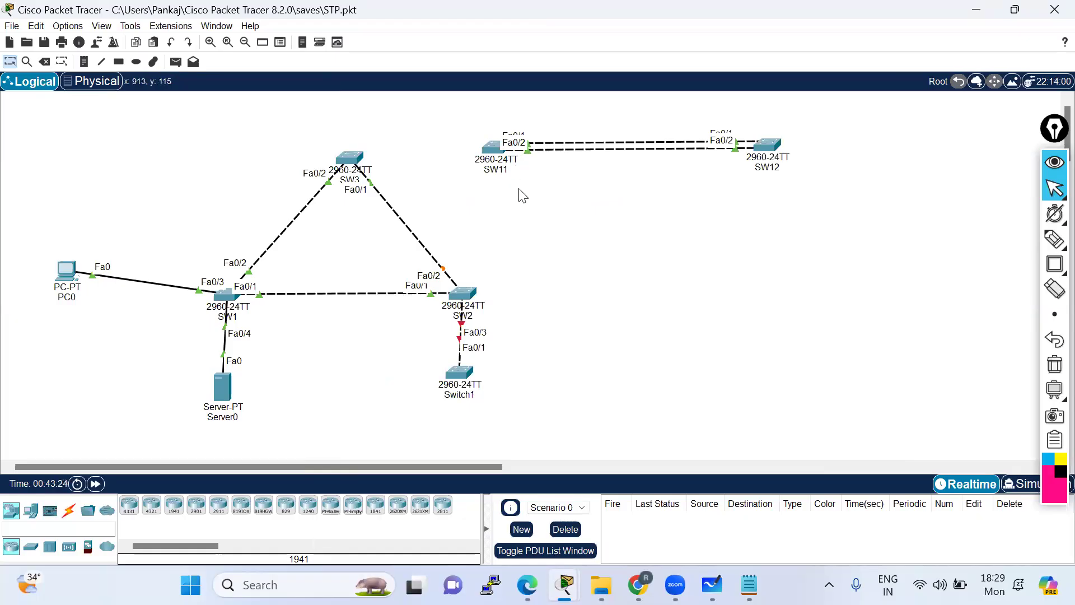
mouse_move(637, 583)
mouse_move(565, 584)
left_click(557, 492)
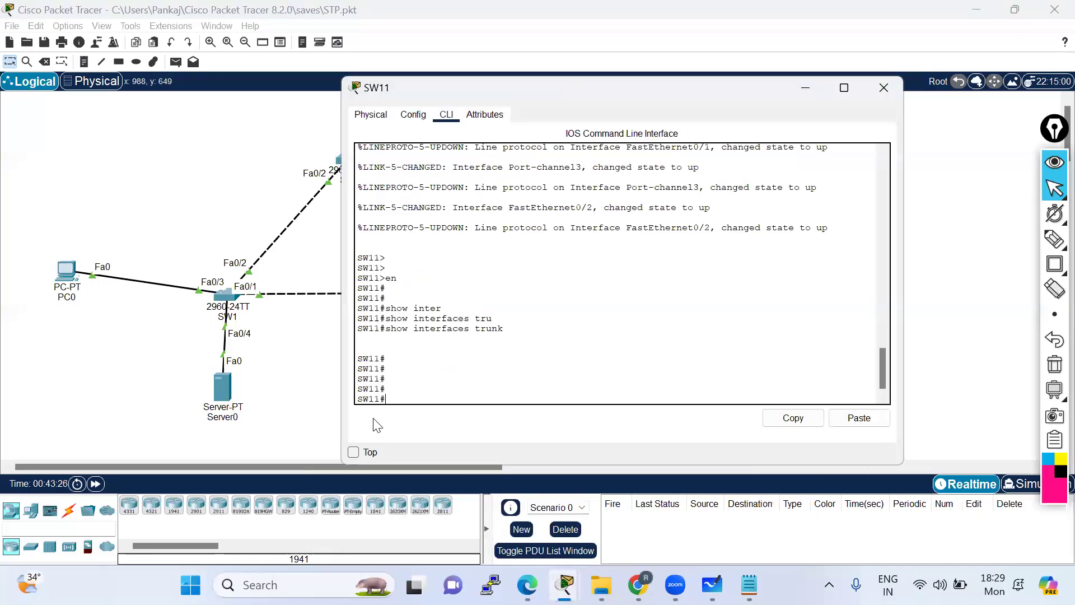
type("conf t")
key("Return")
Enter configuration of the interface range fastEthernet 0/1-2 on SW11
type("inter")
key("Tab")
type("ran")
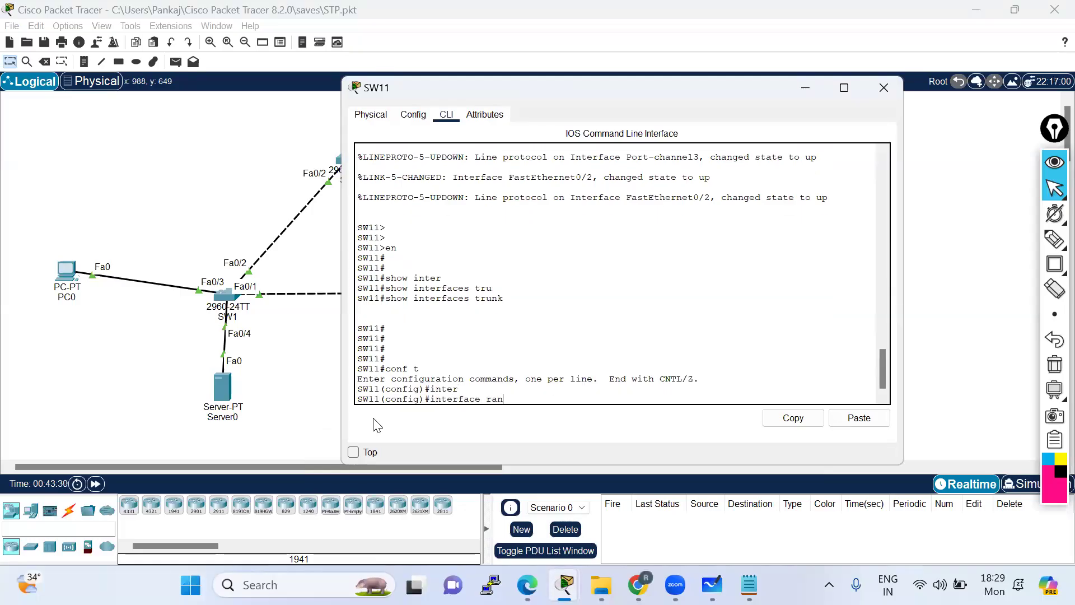
key("Tab")
type("fa")
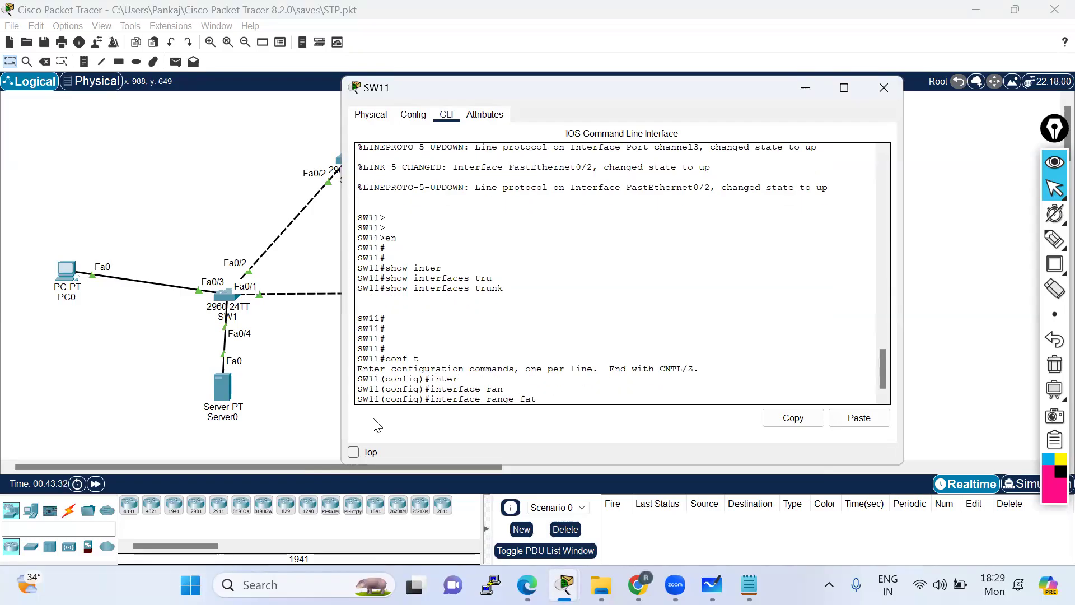
type("t")
key("Tab")
type("st")
key("Tab")
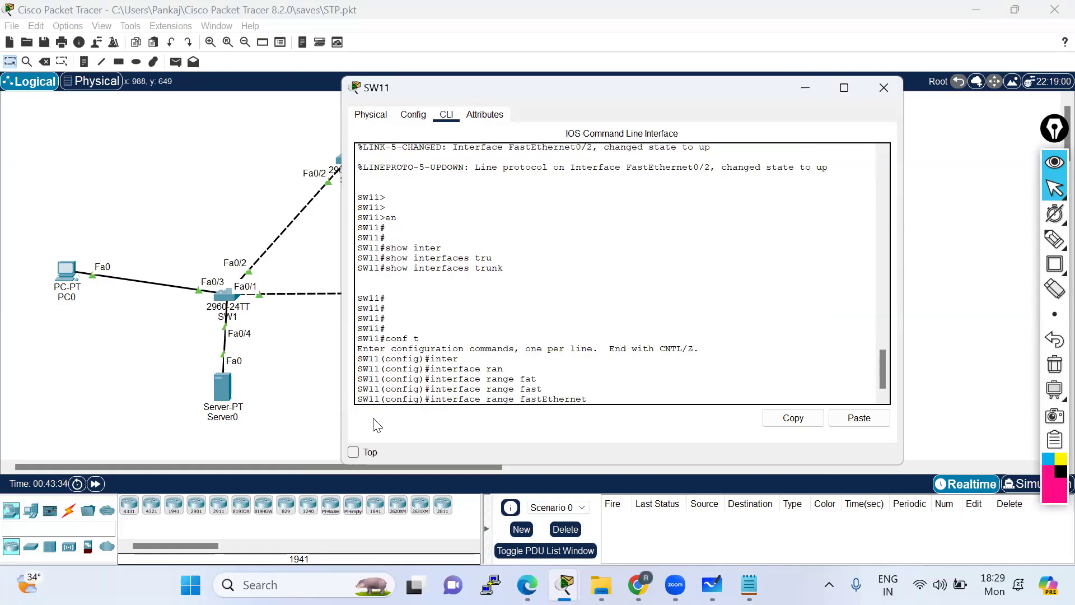
type("0/1-2")
key("Return")
Set the selected FastEthernet ports on SW11 to trunk mode with switchport mode trunk
type("swi")
key("Tab")
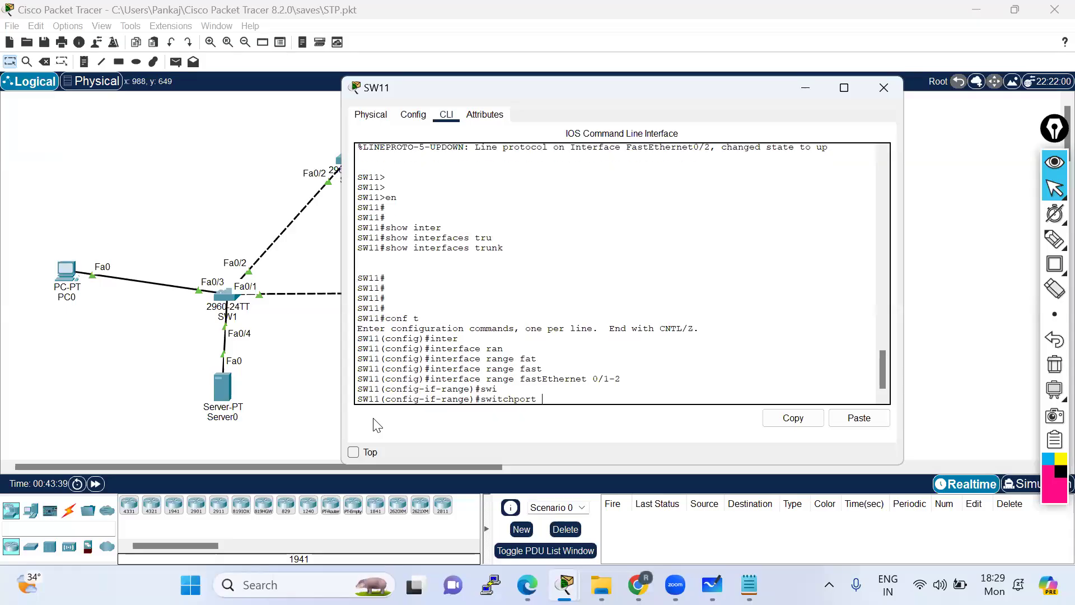
type("tm")
key("BackSpace")
type("mod")
key("Tab")
type("tr")
key("Tab")
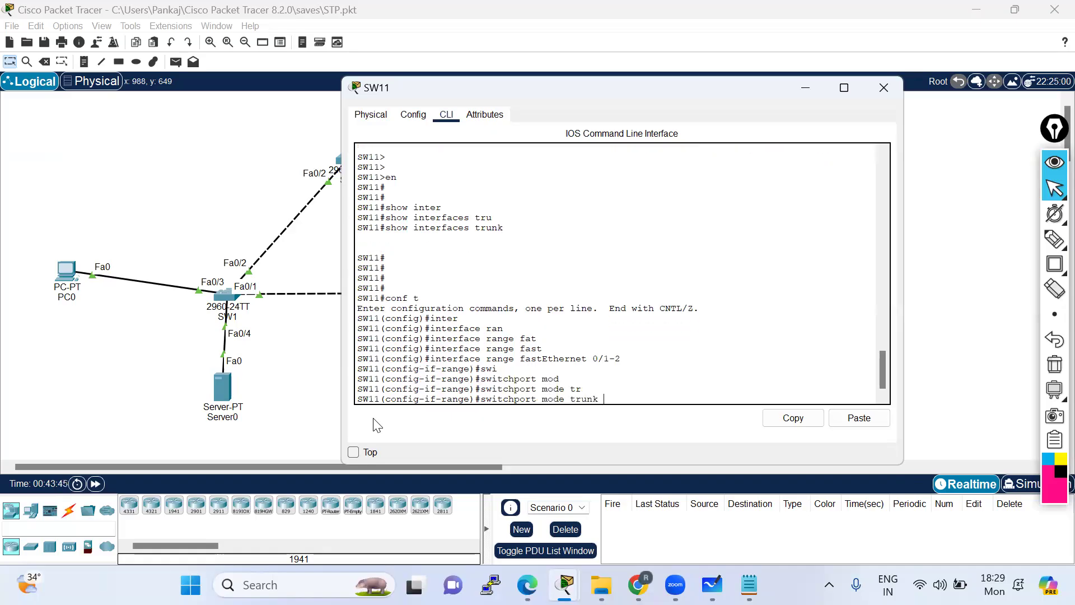
key("Return")
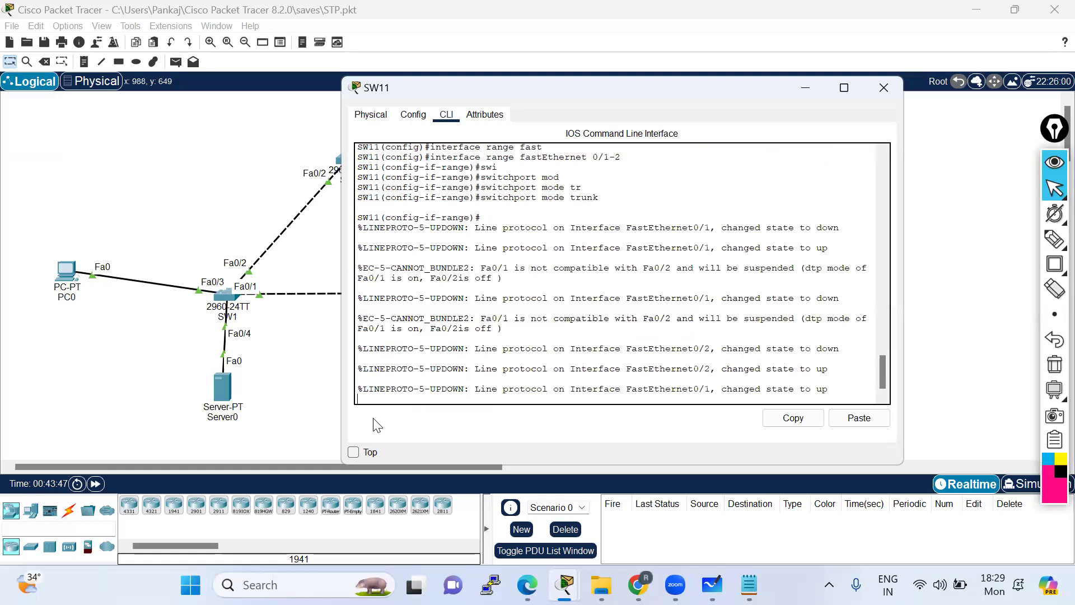
key("Return")
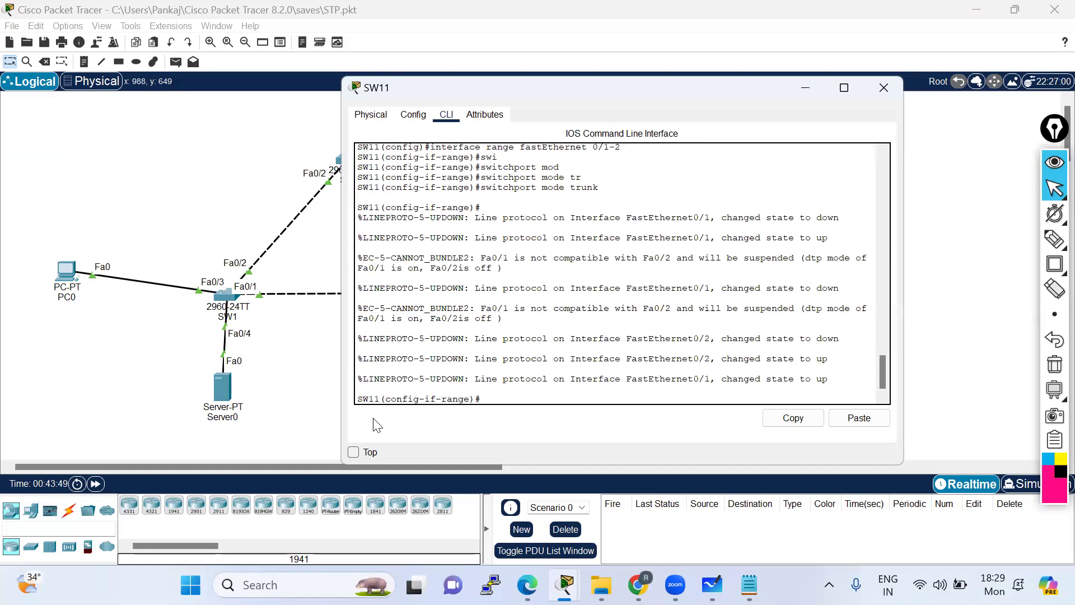
Try to enter a switchport trunk encapsulation command for the selected ports
type("swi")
key("Tab")
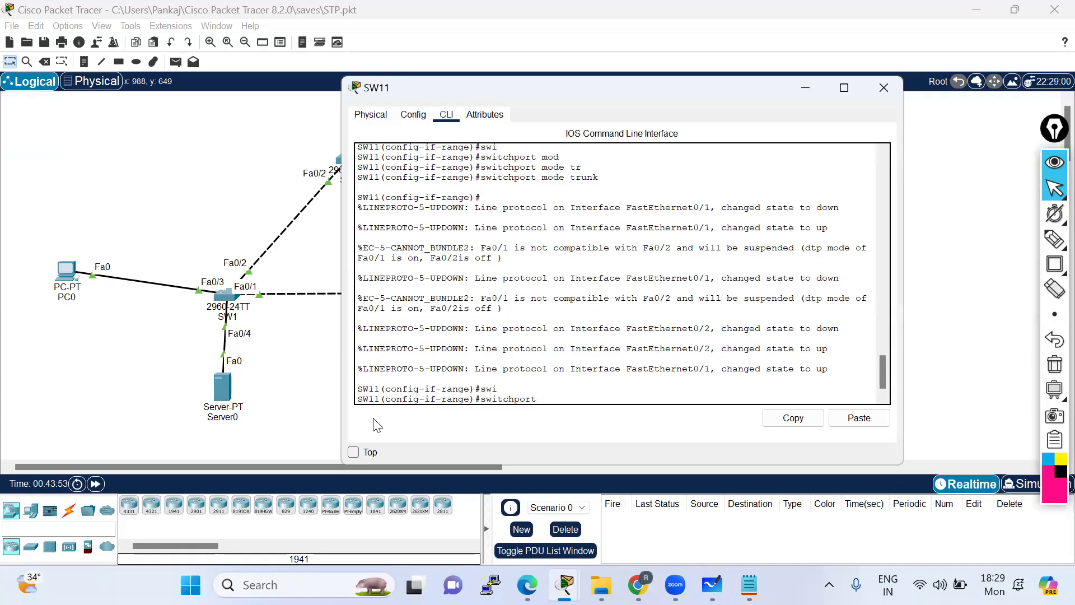
type("tr")
key("Tab")
type("en")
key("Tab")
type("ca")
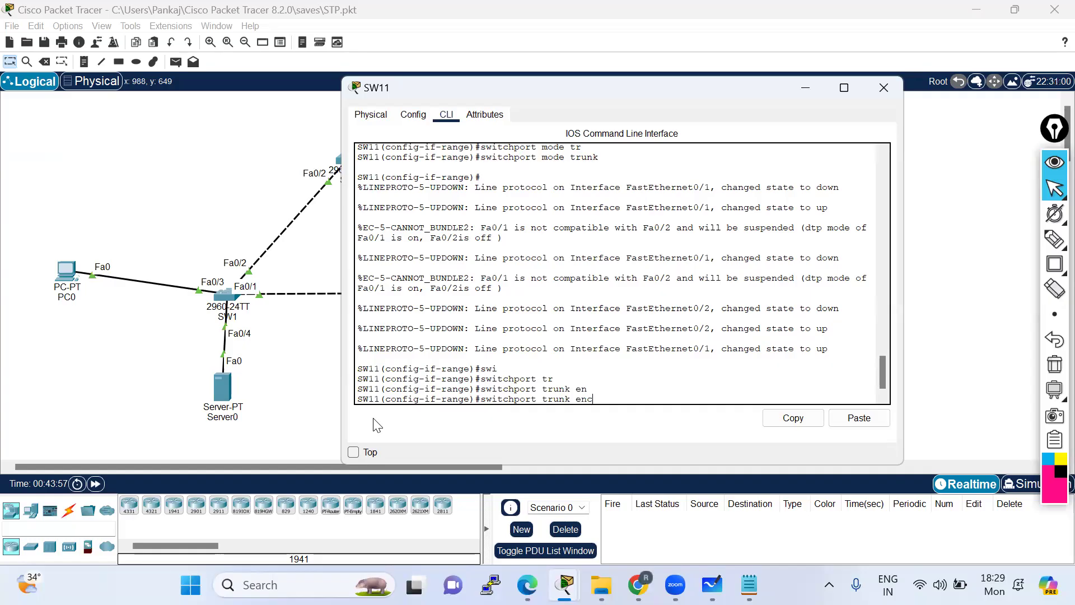
key("Tab")
Remove the encapsulation keyword and list the available options for switchport trunk
key("BackSpace")
key("BackSpace")
key("BackSpace")
key("BackSpace")
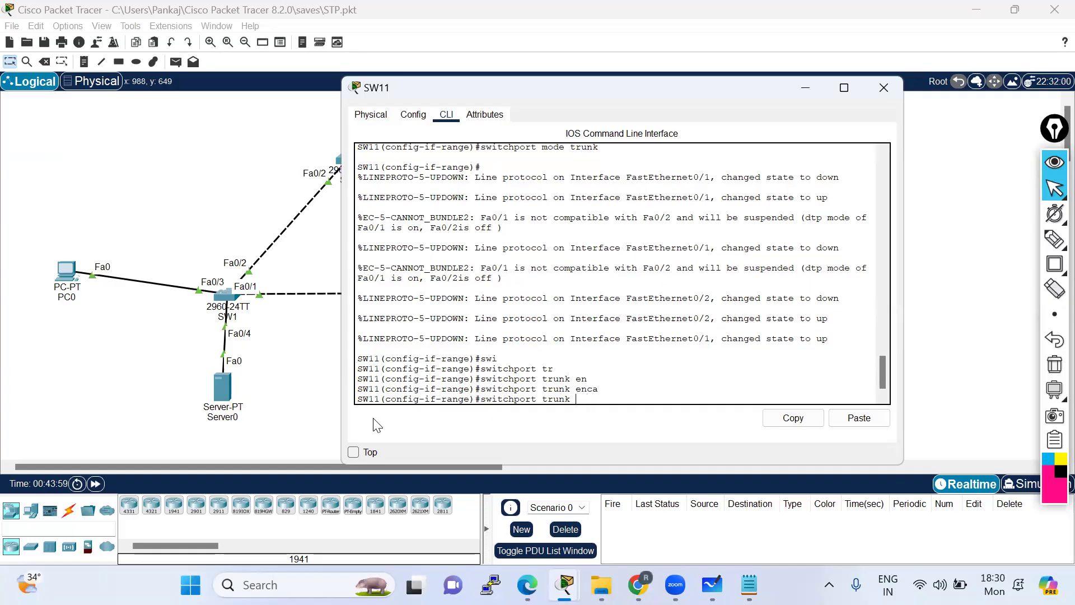
type("?")
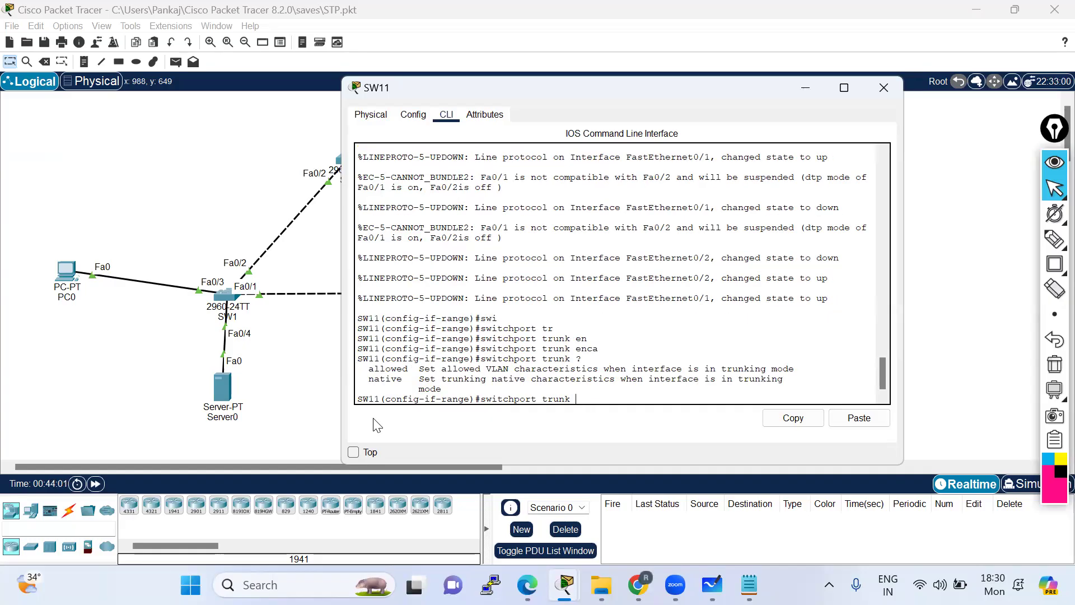
Discard the unfinished switchport trunk command and leave configuration mode on SW11
key("BackSpace")
key("BackSpace")
key("BackSpace")
key("BackSpace")
key("BackSpace")
key("BackSpace")
key("BackSpace")
key("BackSpace")
key("BackSpace")
key("BackSpace")
key("BackSpace")
key("BackSpace")
key("BackSpace")
key("BackSpace")
key("BackSpace")
key("BackSpace")
key("BackSpace")
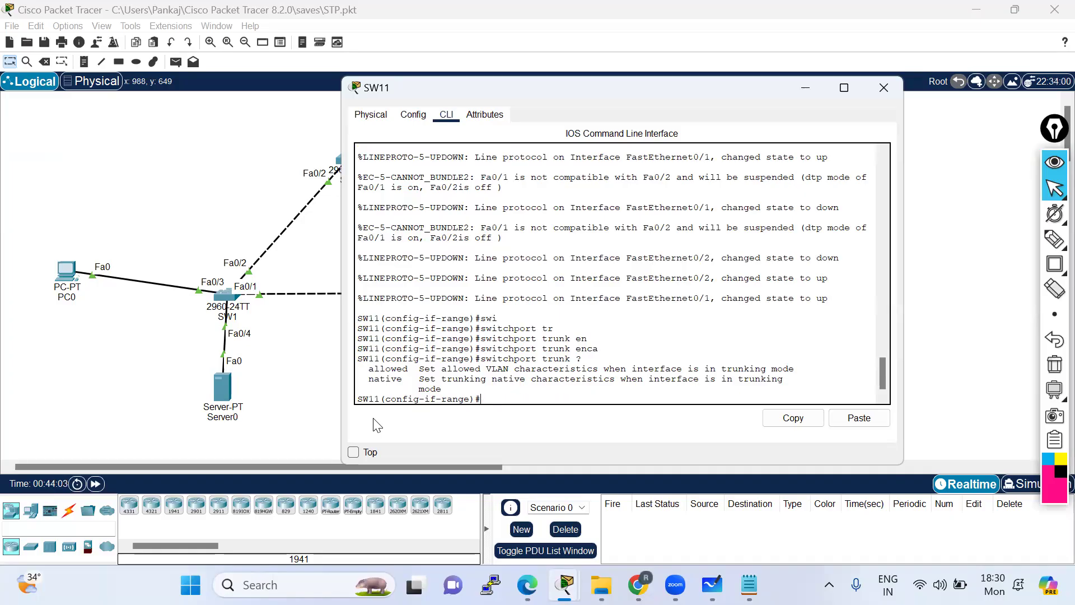
key("ctrl+z")
key("Return")
key("Return")
key("Return")
key("Return")
key("Return")
key("Return")
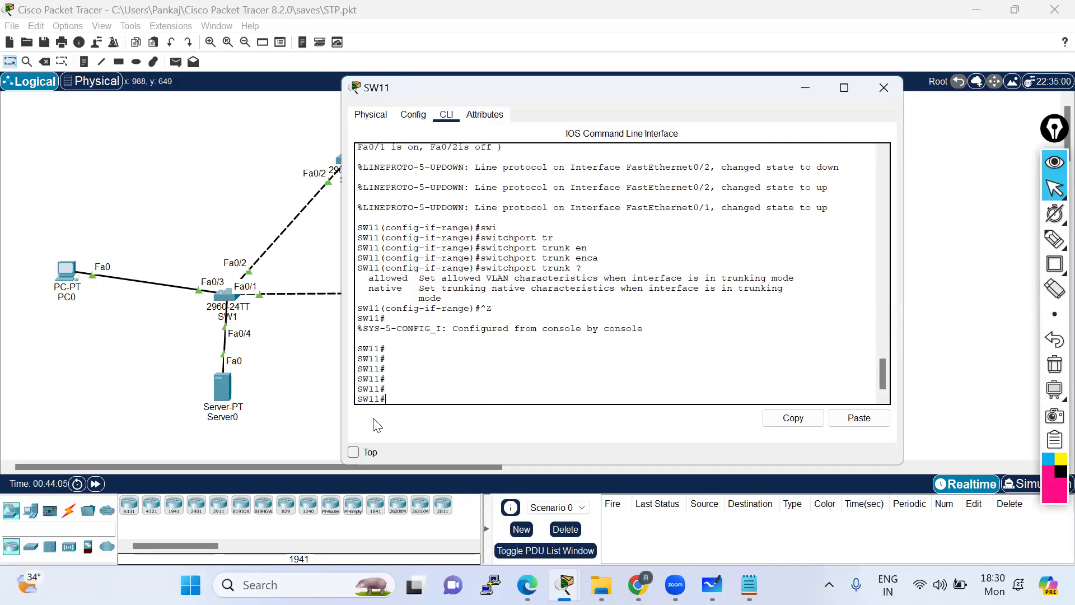
On SW12, enter global configuration mode and select the interface range fastEthernet 0/1-2
mouse_move(602, 585)
left_click(722, 493)
type("conf t")
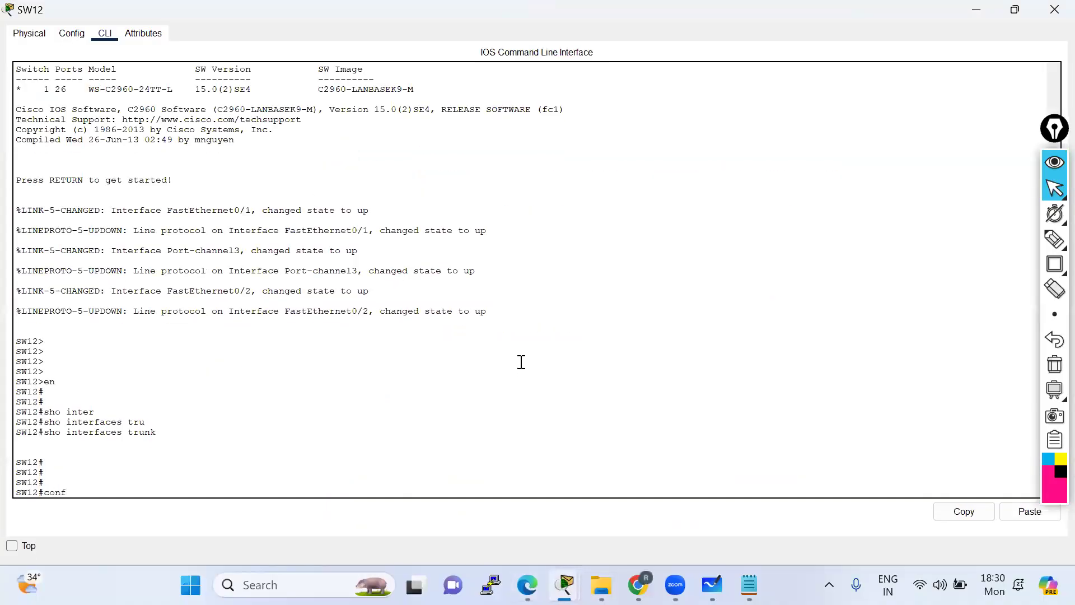
key("Return")
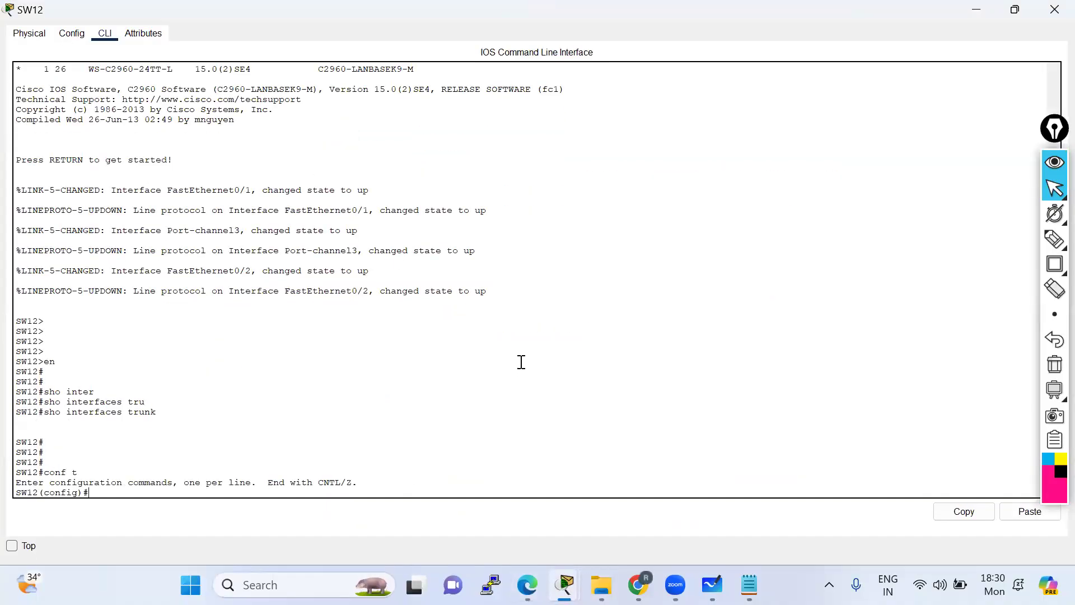
type("interfac")
key("Tab")
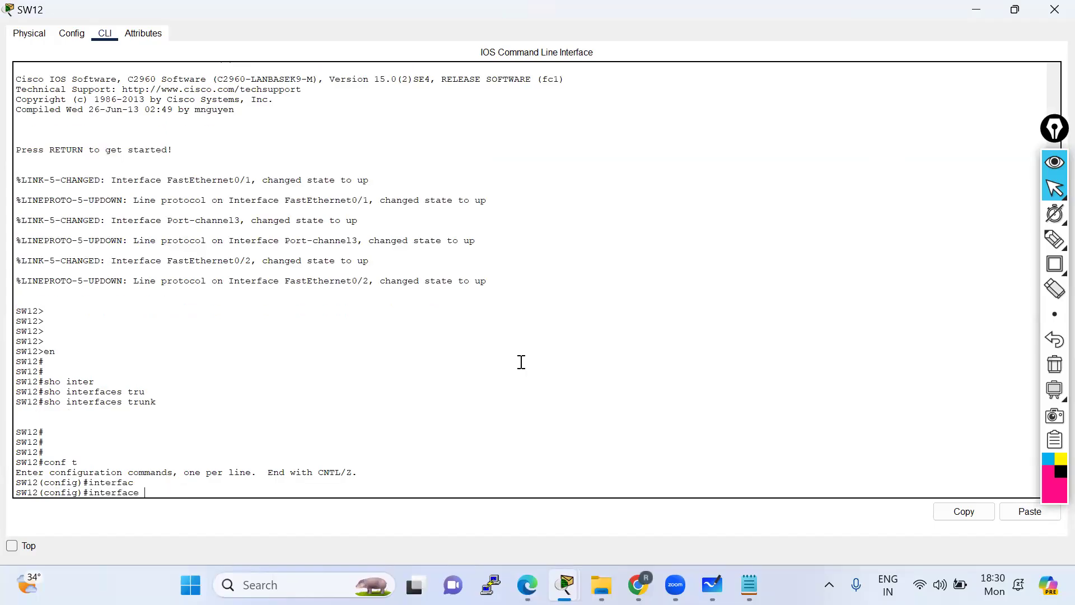
type("ran")
key("Tab")
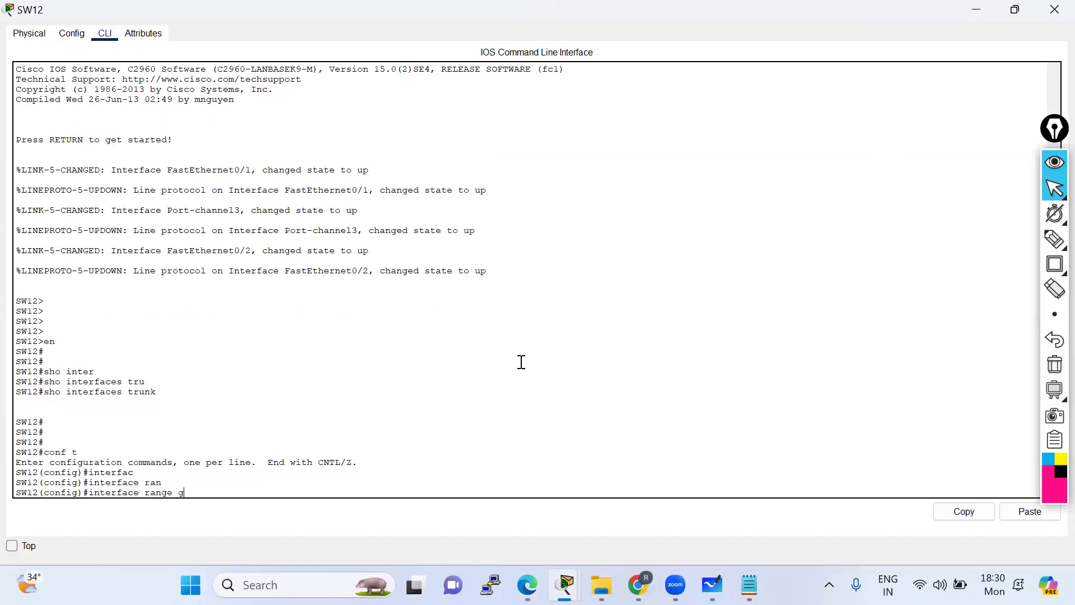
key("BackSpace")
type("fa")
key("Tab")
type("0/")
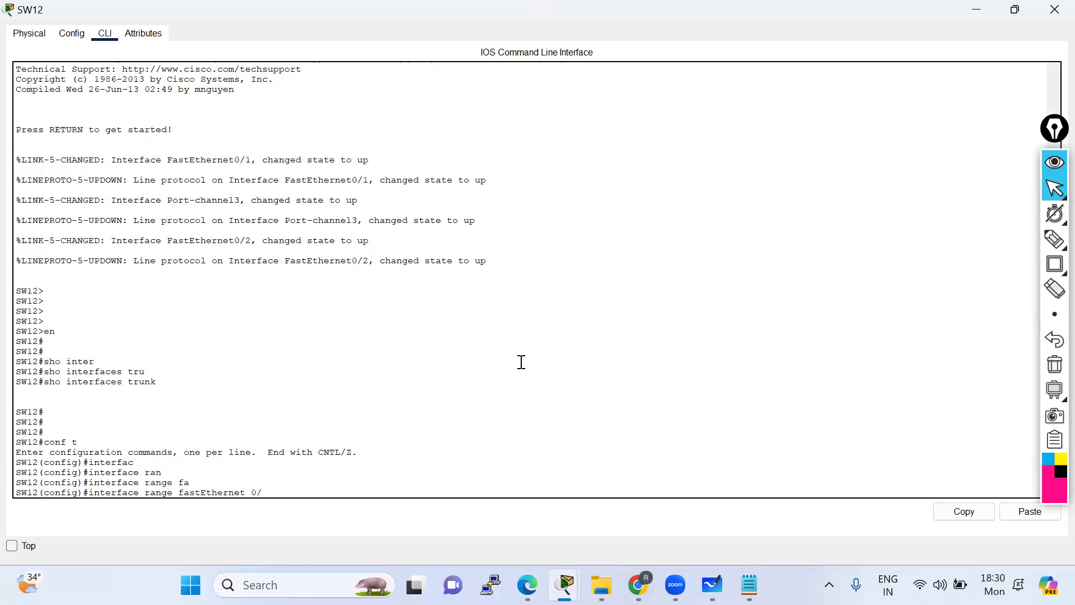
key("Return")
Set the selected FastEthernet ports on SW12 to trunk mode with switchport mode trunk and leave configuration mode
type("swi")
key("Tab")
type("m")
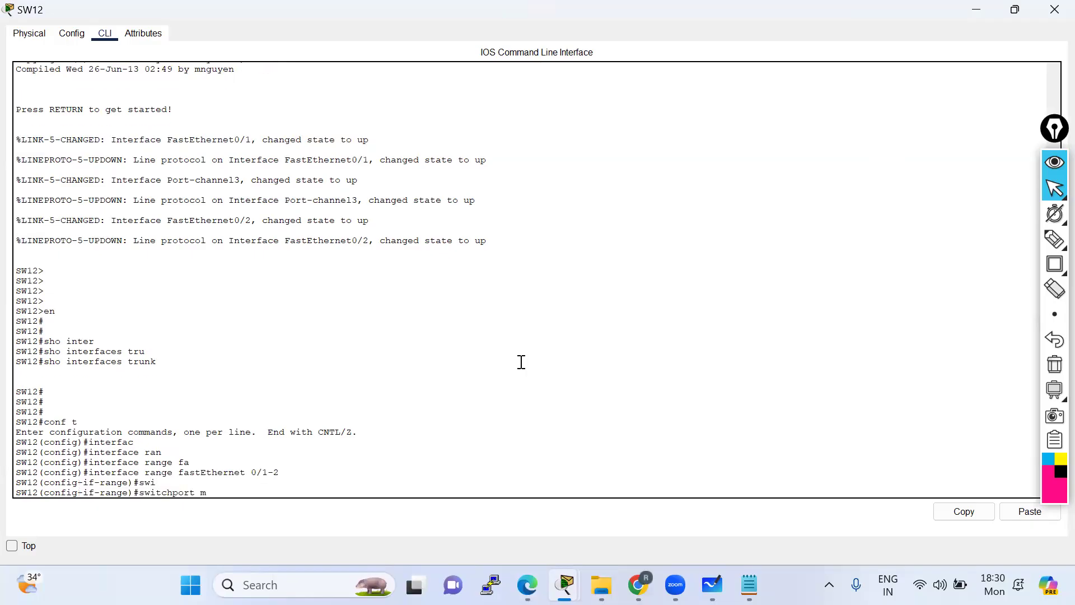
type("o")
key("Tab")
type("tr")
key("Tab")
key("Return")
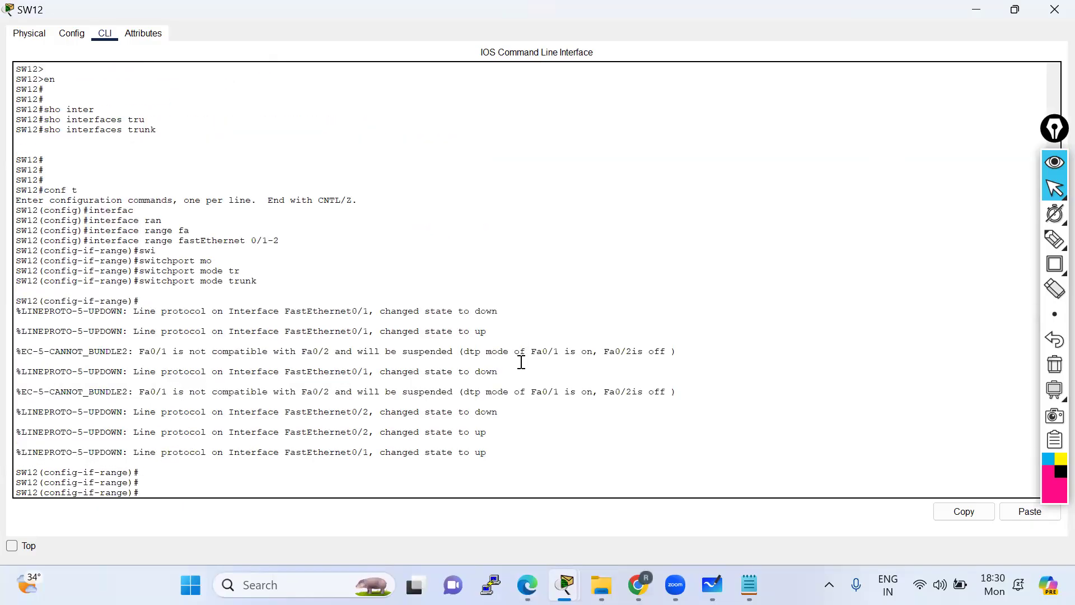
key("ctrl+z")
key("Return")
key("Return")
List the trunk interfaces on SW12 with sh interfaces trunk, running the command twice
type("sh")
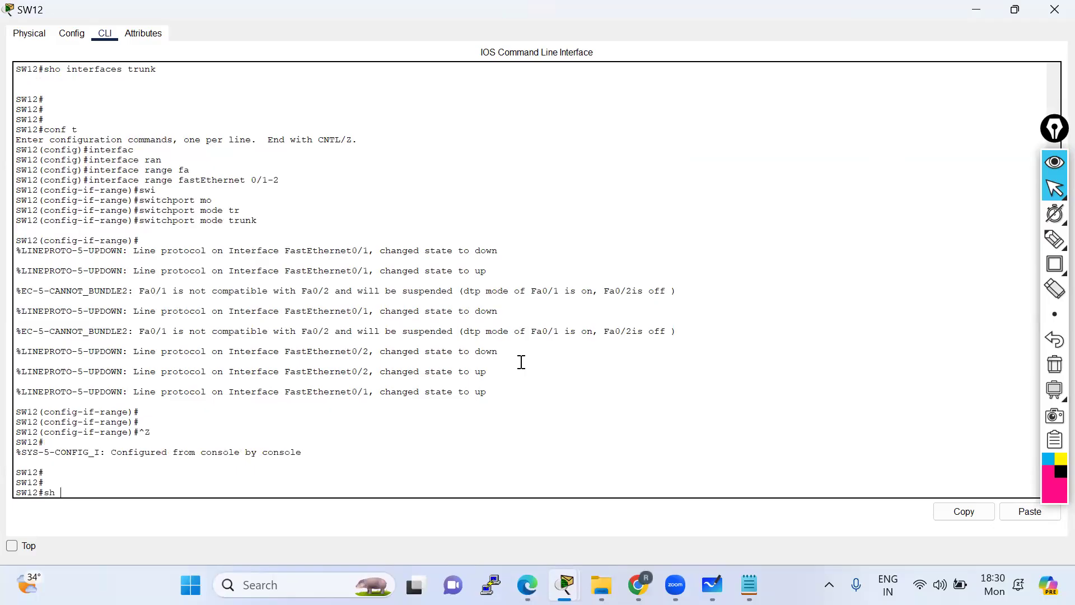
type(" inter")
key("Tab")
type("tr")
key("Tab")
key("Return")
key("Return")
key("Return")
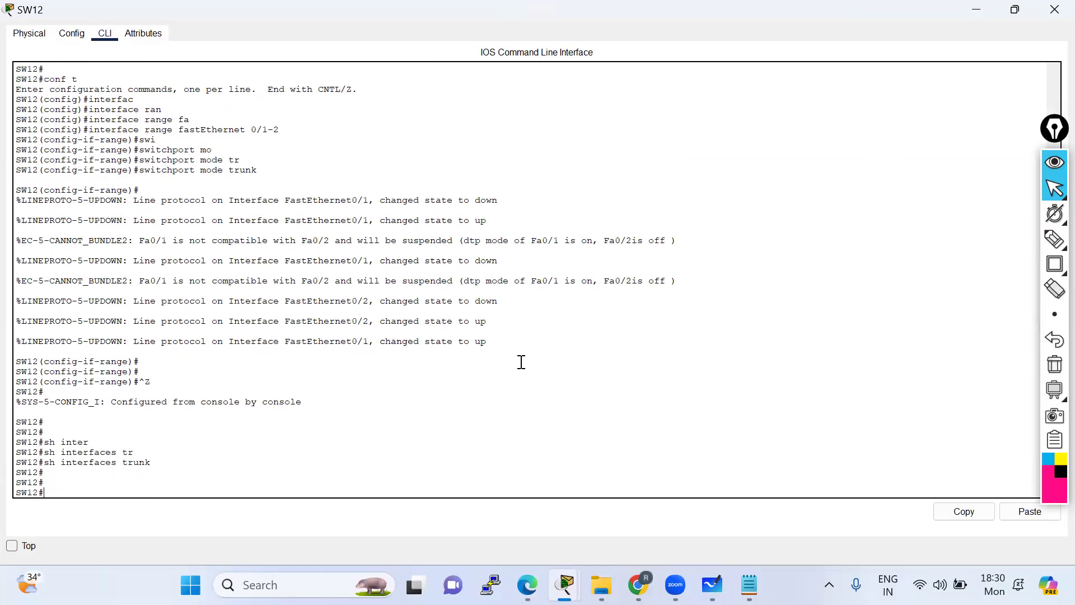
key("Up")
key("Return")
key("Return")
key("Return")
key("Return")
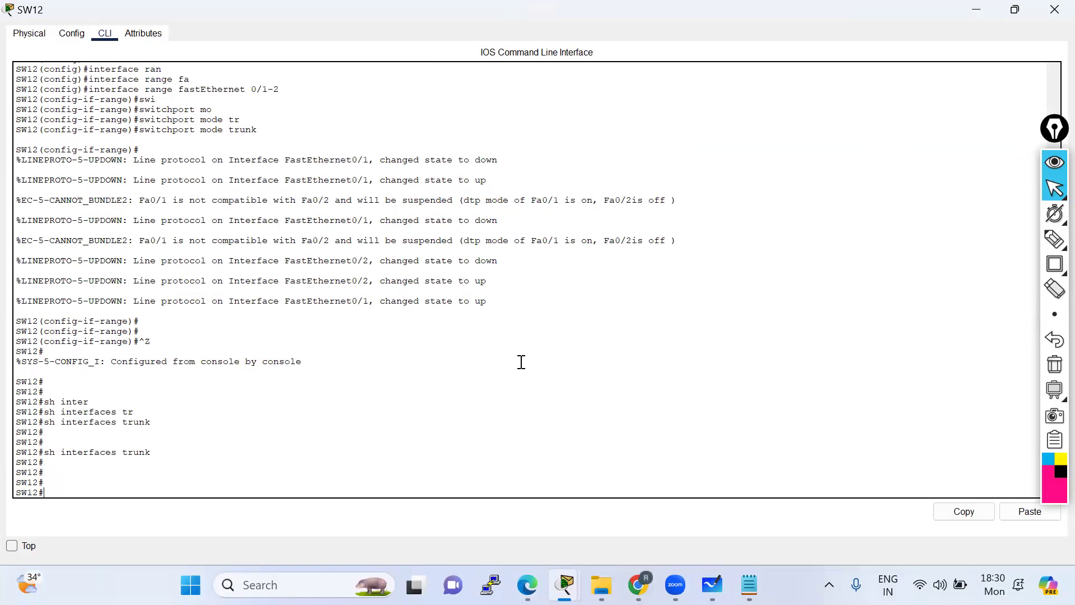
key("Return")
type("\\")
key("Return")
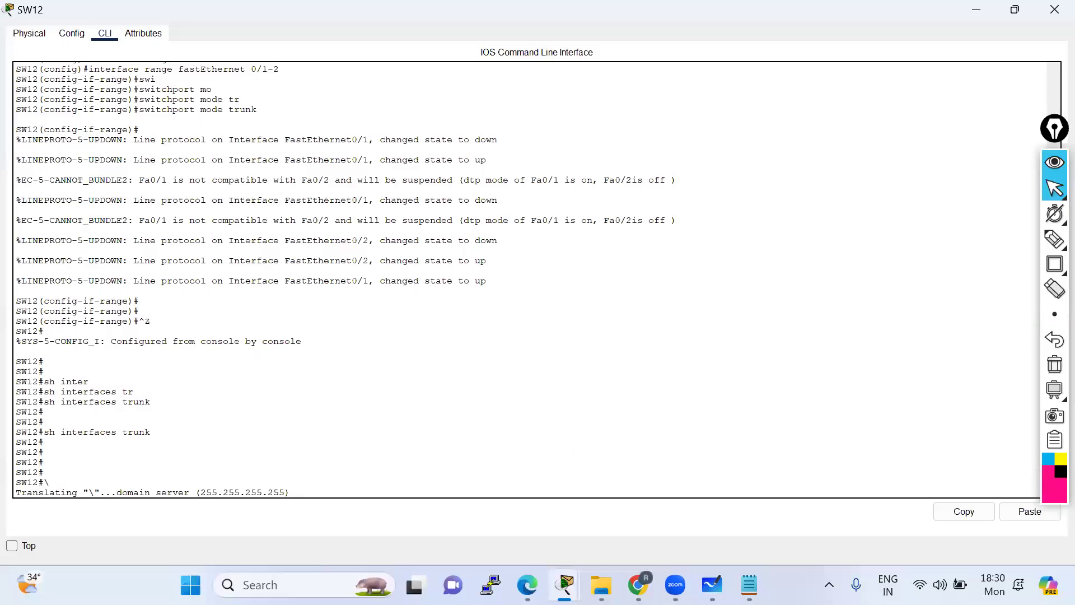
Switch to the SW11 console and list all its interfaces with sh ip int brief
mouse_move(565, 585)
left_click(569, 512)
key("Return")
key("Return")
key("Return")
type("sh ip int b")
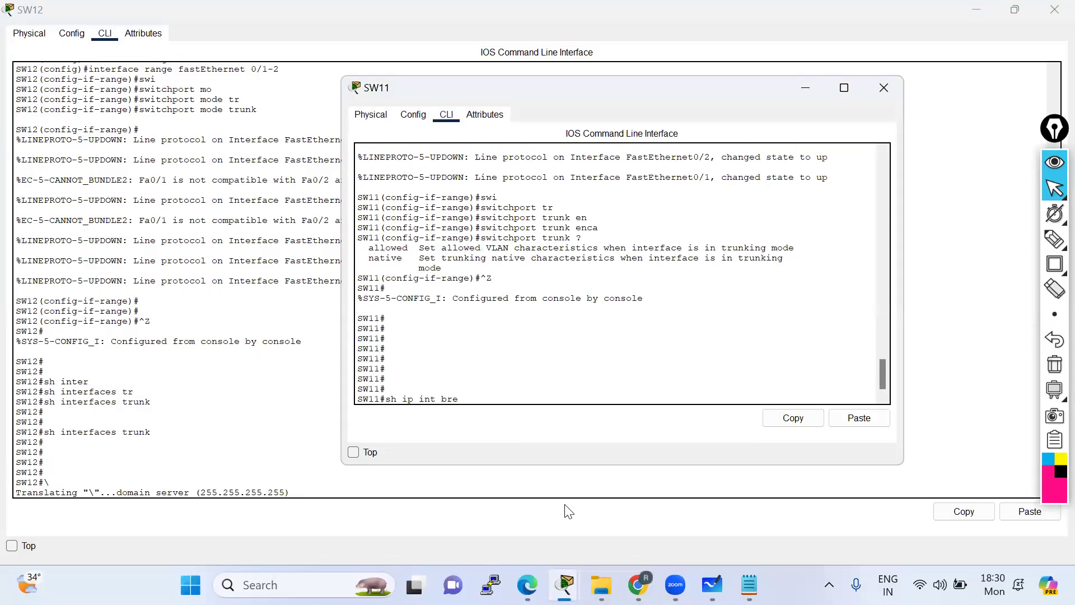
type("ri")
key("Tab")
key("Return")
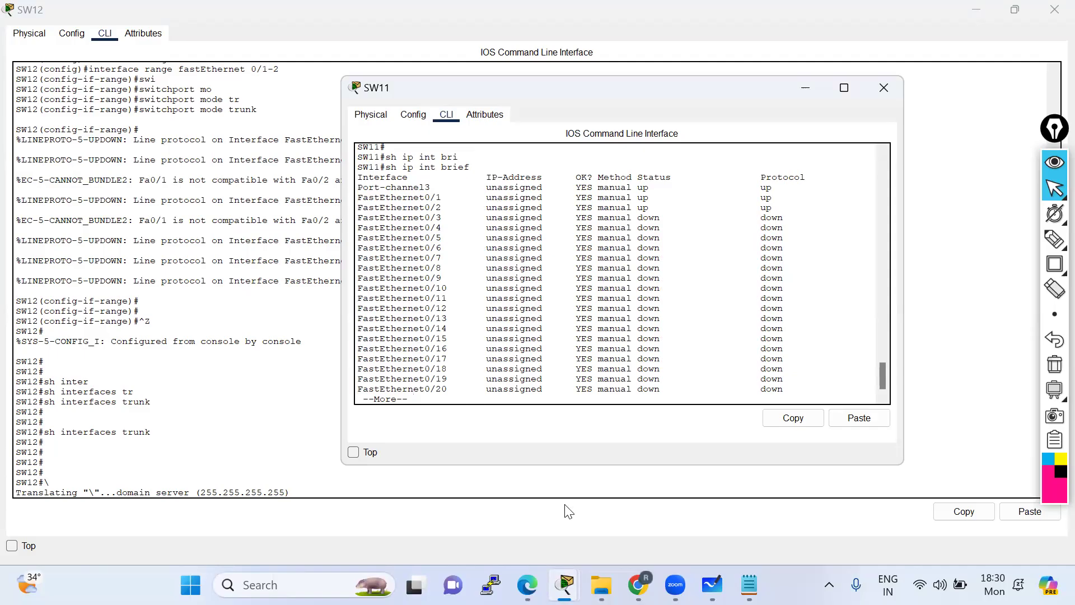
key("space")
key("Return")
key("Return")
key("Return")
key("Return")
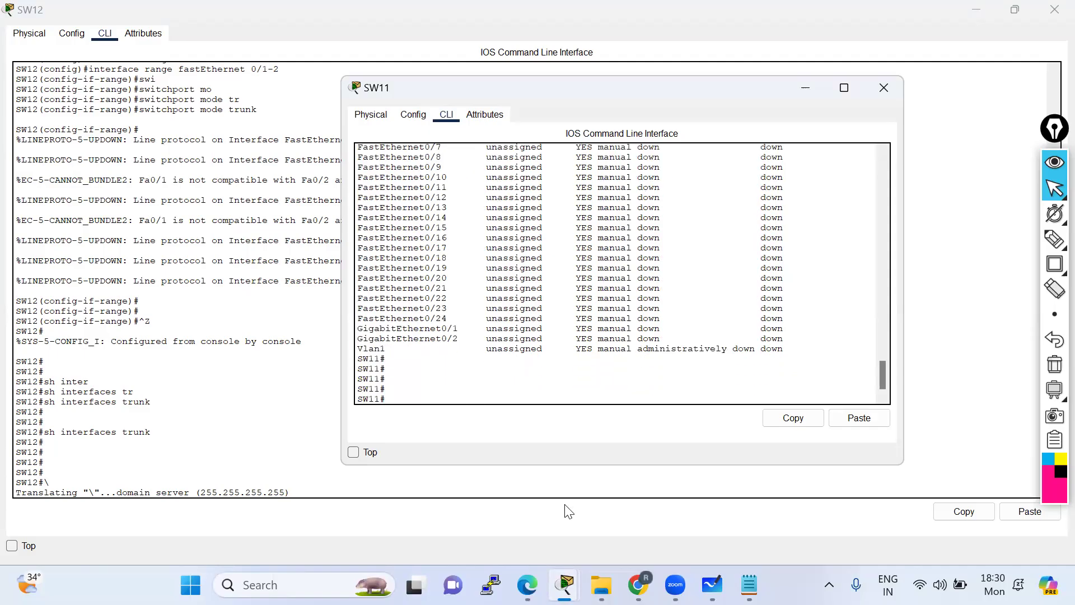
Copy the interface name Port-channel3 from SW11's interface listing
scroll(442, 269, "up", 5)
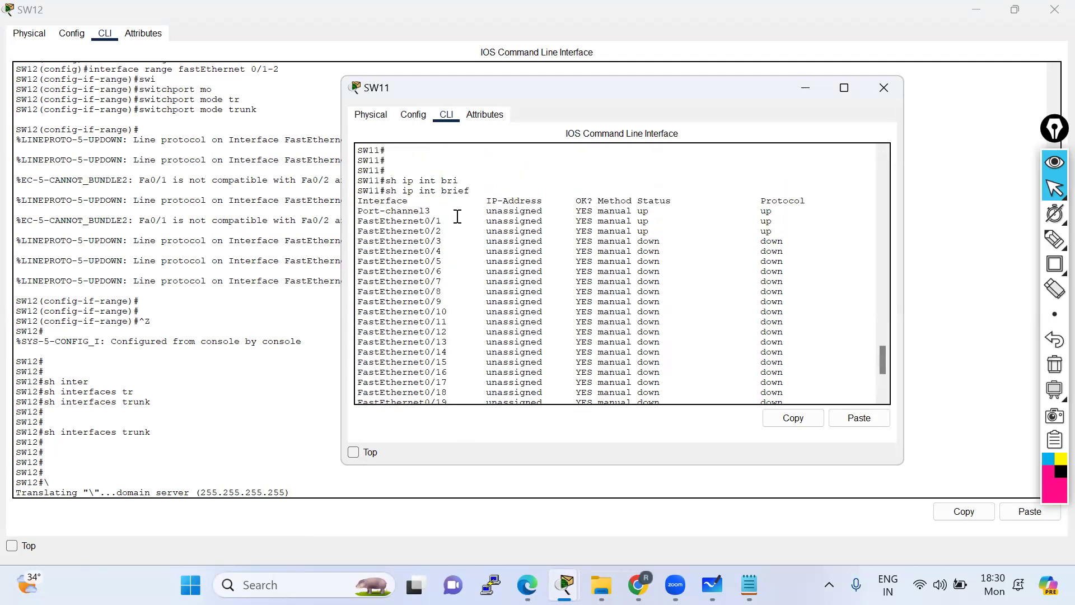
left_click_drag(433, 210, 359, 210)
right_click(360, 211)
left_click(425, 219)
Enter global configuration mode on SW11 and open interface Port-channel3 using the copied name
scroll(432, 290, "down", 5)
type("conf t")
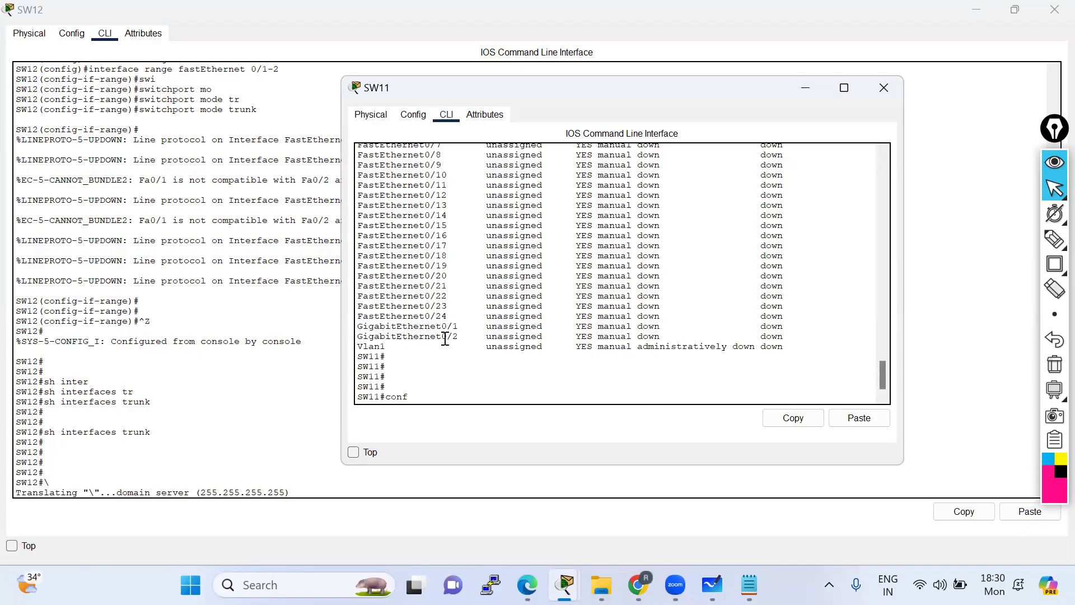
key("Return")
key("Return")
key("Return")
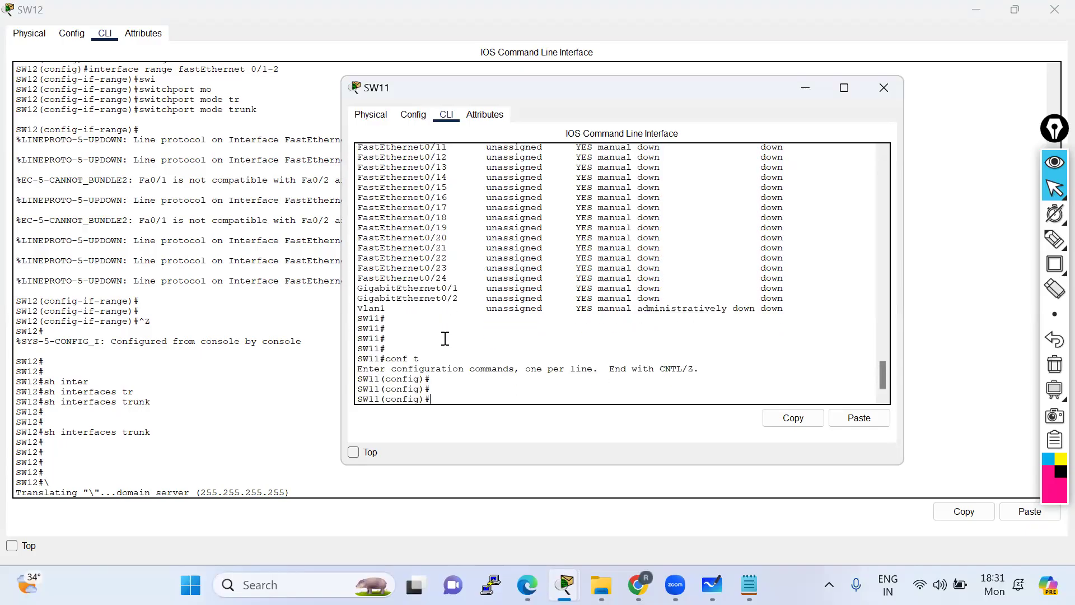
type("int")
right_click(445, 339)
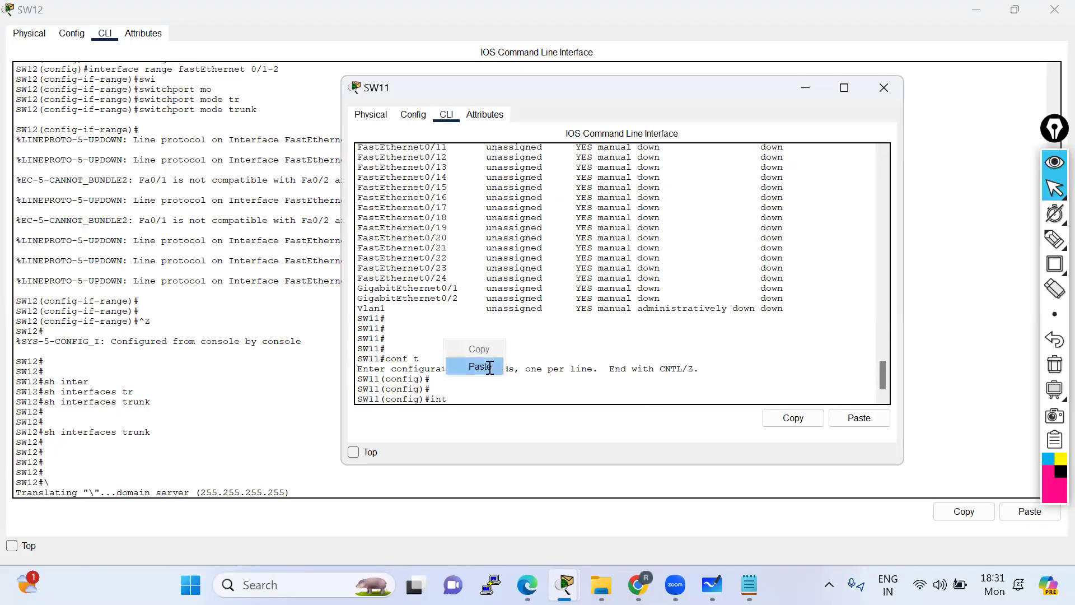
left_click(479, 367)
key("Return")
Set Port-channel3 on SW11 to trunk mode with switchport mode trunk and leave configuration mode
type("switchport mo")
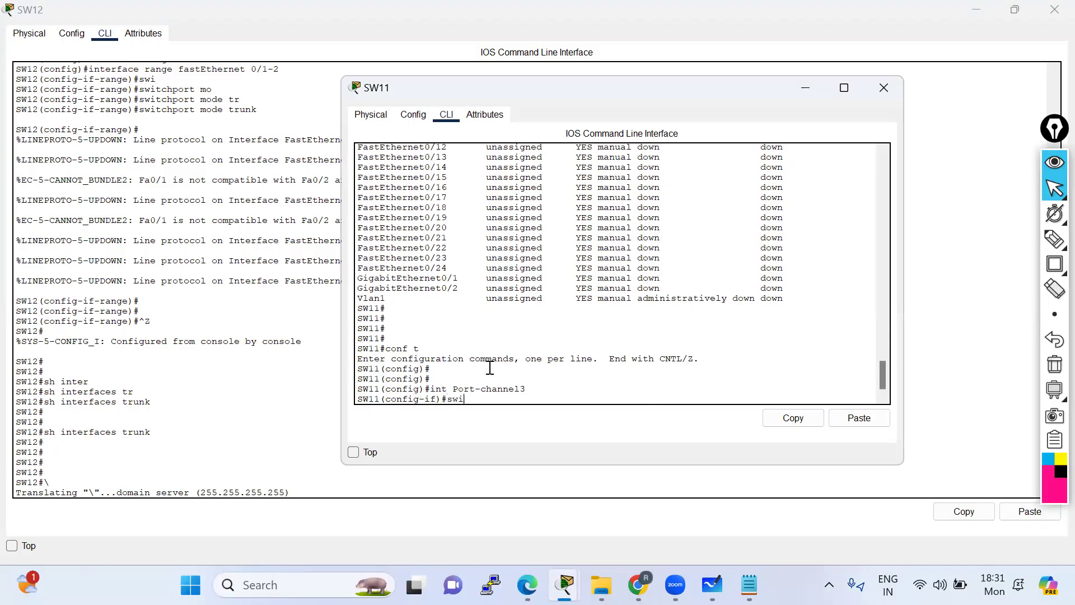
key("Tab")
type("mo")
key("Tab")
type("tr")
key("Tab")
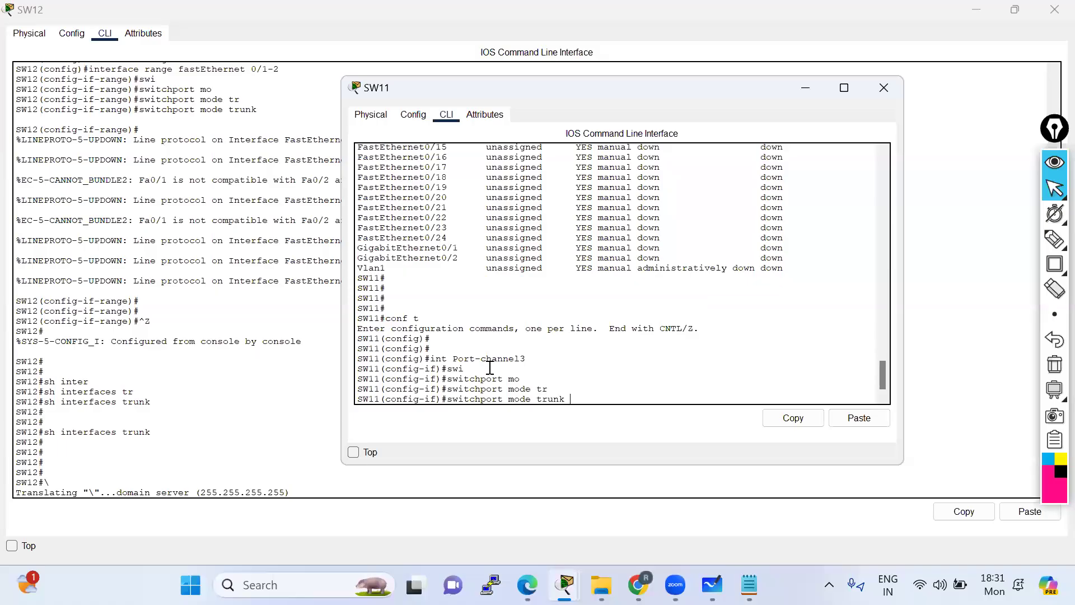
key("Return")
key("Return")
key("Return")
key("Return")
key("Return")
key("Return")
key("ctrl+z")
key("Return")
key("Return")
key("Return")
key("Return")
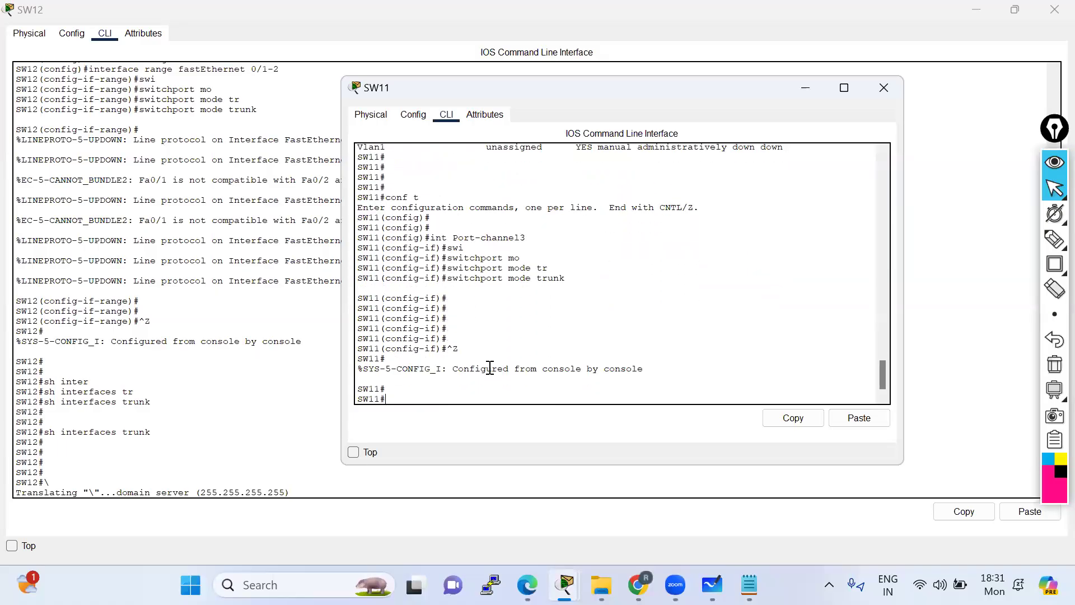
Examine the spanning-tree messages about Port-channel3 on the SW12 console
left_click(245, 495)
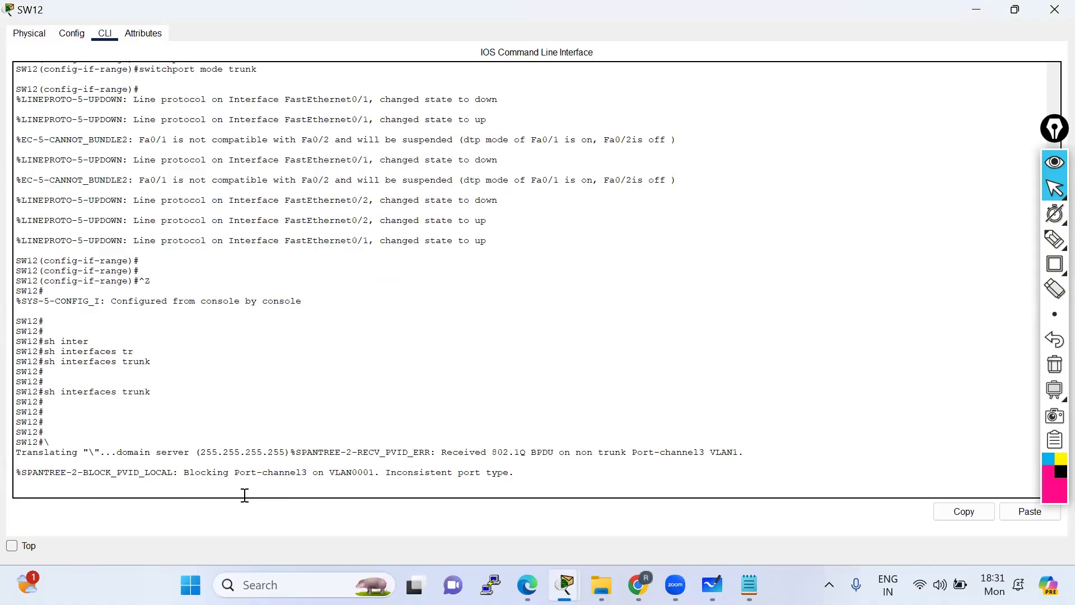
triple_click(463, 453)
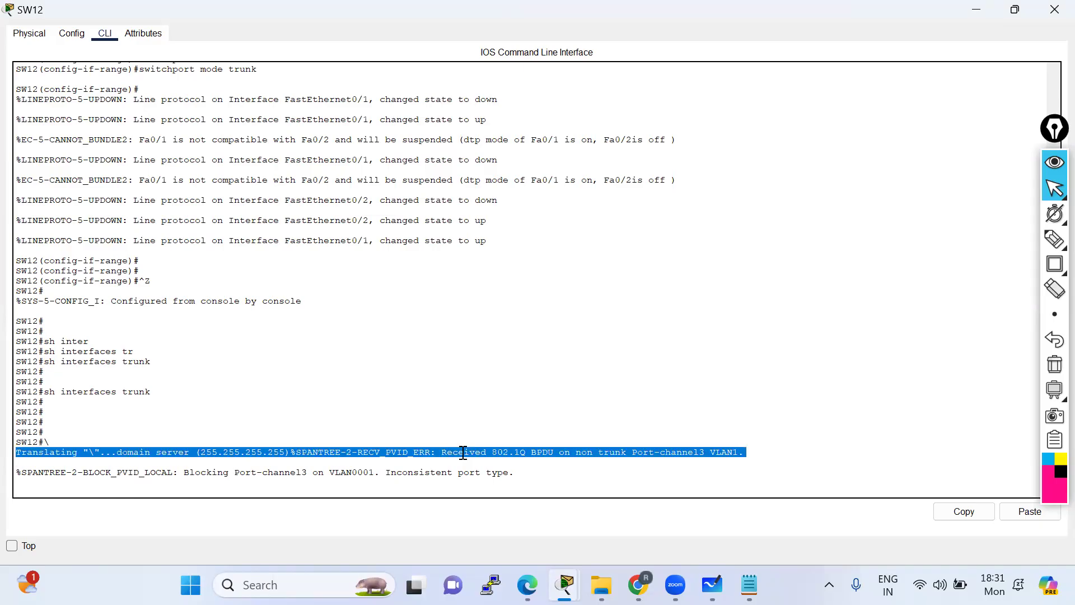
triple_click(543, 439)
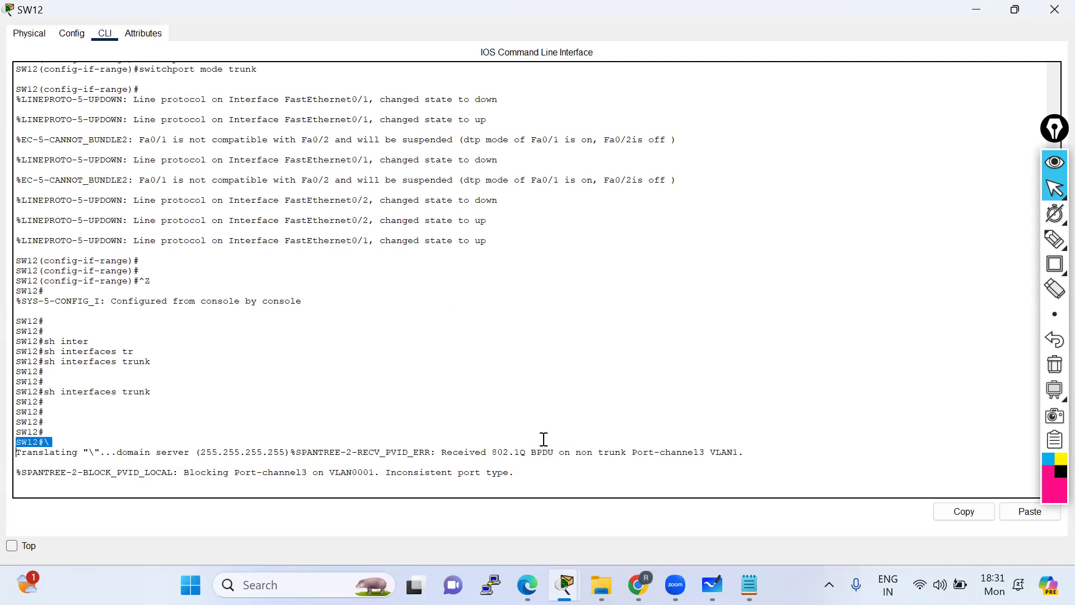
key("shift")
key("shift")
key("shift")
key("shift")
key("shift")
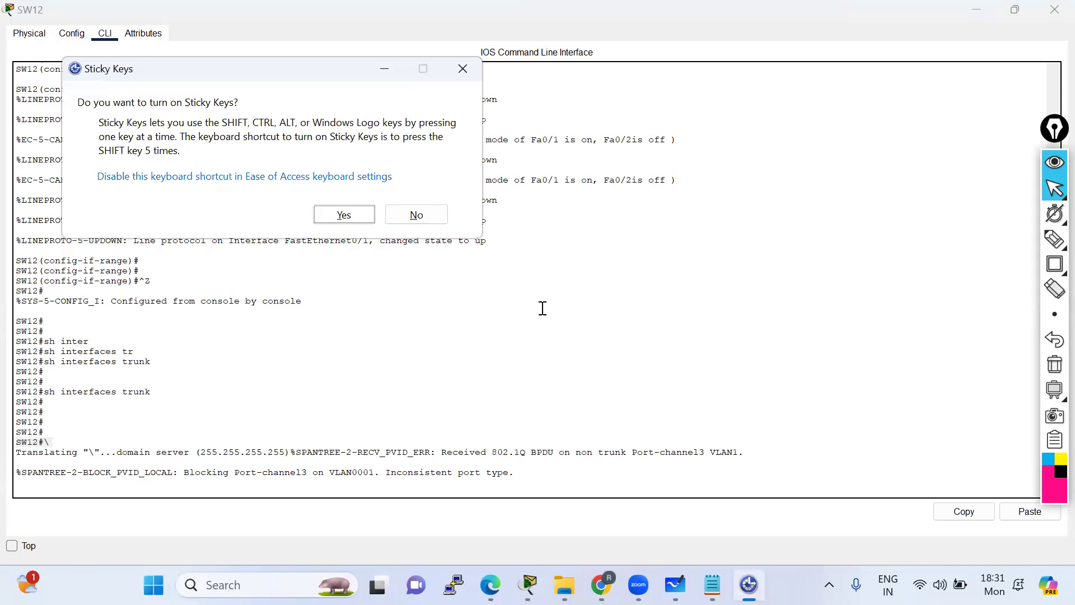
left_click(416, 215)
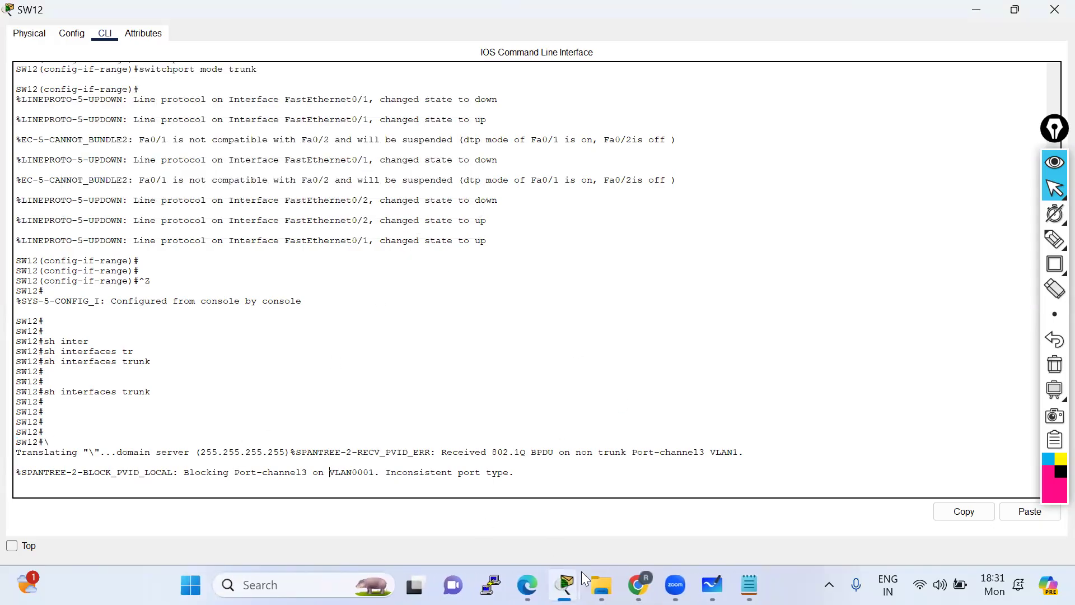
Return to the SW11 console and list its trunk interfaces with show interfaces trunk
mouse_move(577, 580)
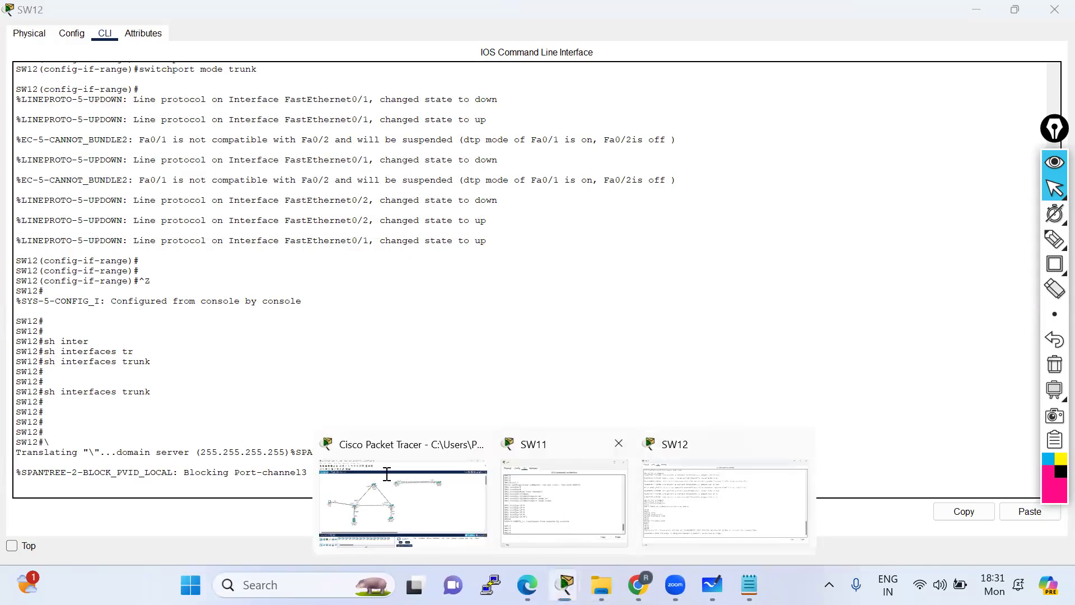
left_click(565, 499)
type("sho")
key("Tab")
type("inter")
key("Tab")
type("tr")
key("Tab")
key("Return")
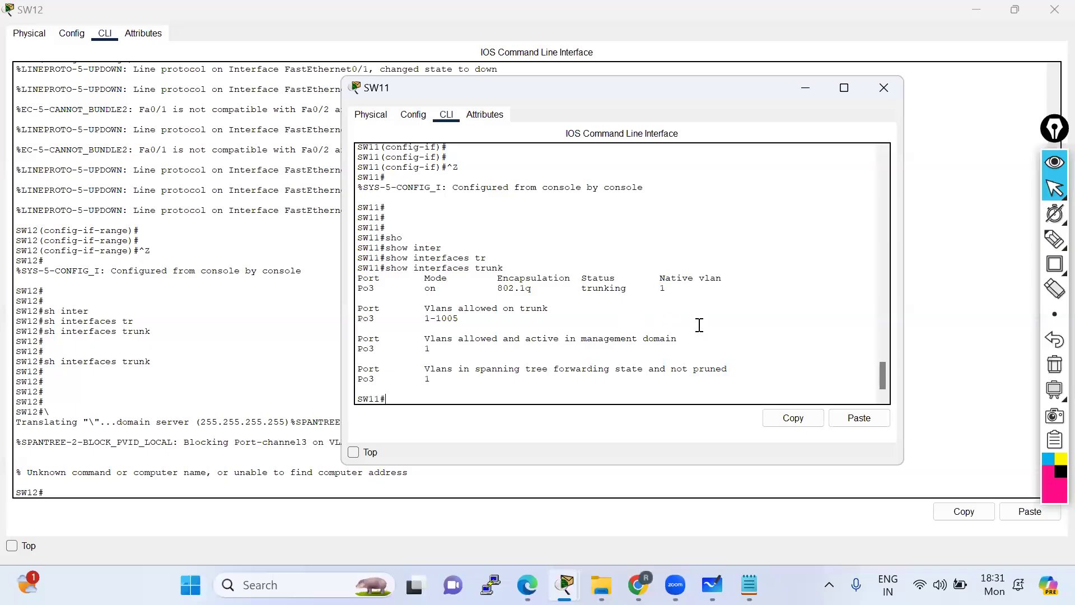
Outline the Native vlan column in SW11's trunk listing with a rectangle annotation, and return to the normal pointer
left_click(1055, 264)
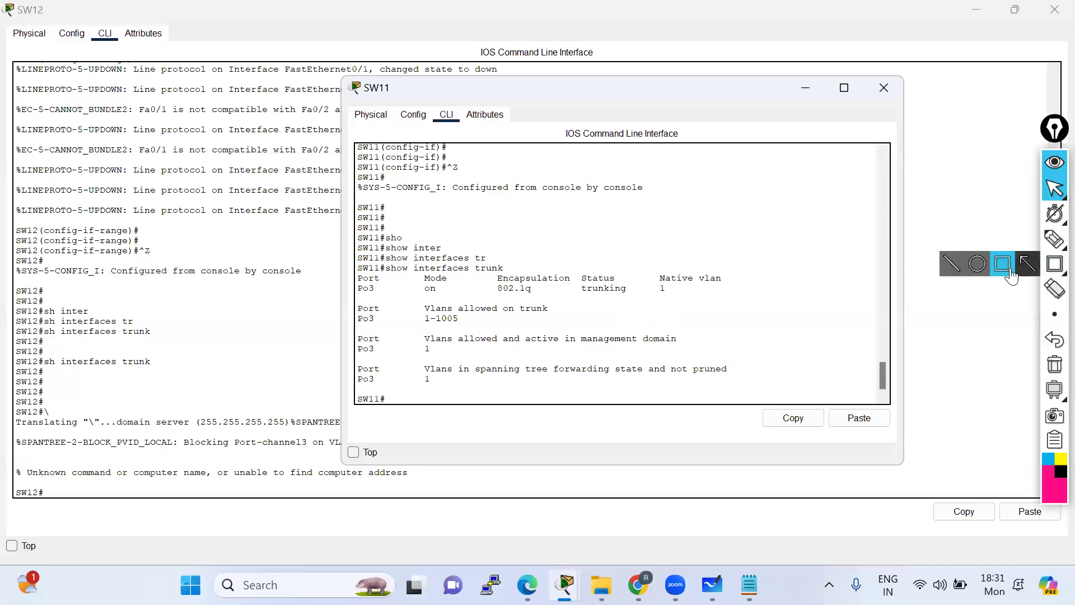
left_click_drag(654, 266, 738, 301)
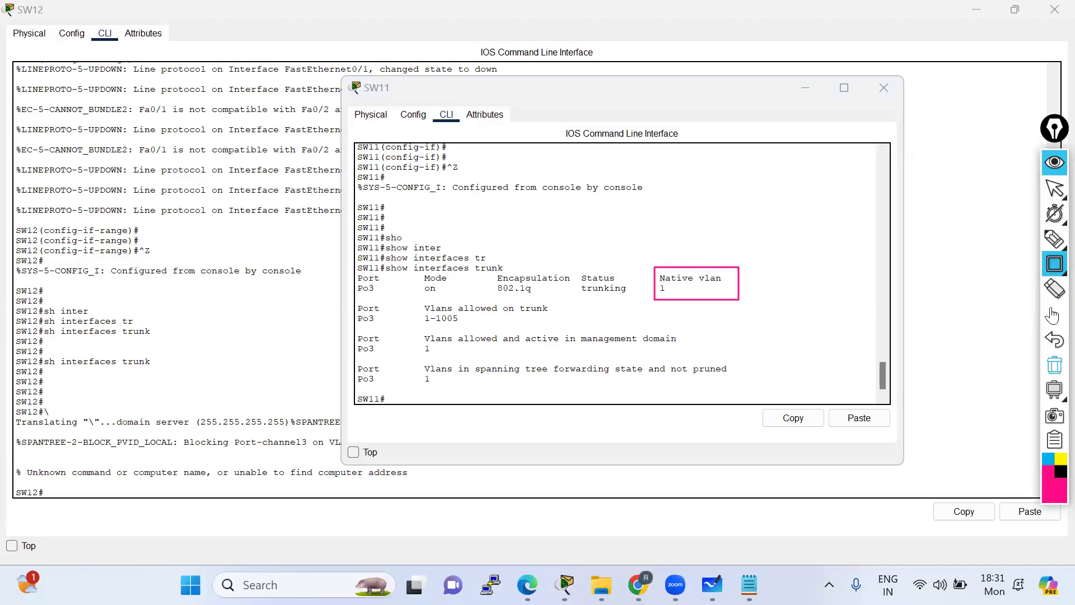
left_click(1055, 191)
Switch to the SW12 console and list its interfaces with sh ip int brief
left_click(279, 446)
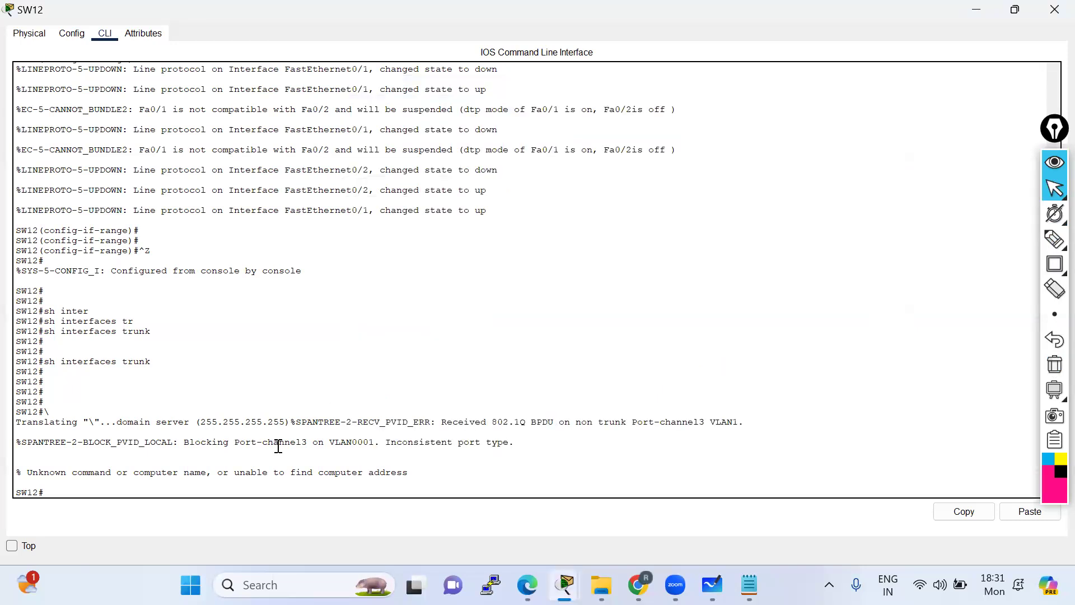
key("Return")
key("Return")
key("Return")
type("sh ip int brie")
key("Tab")
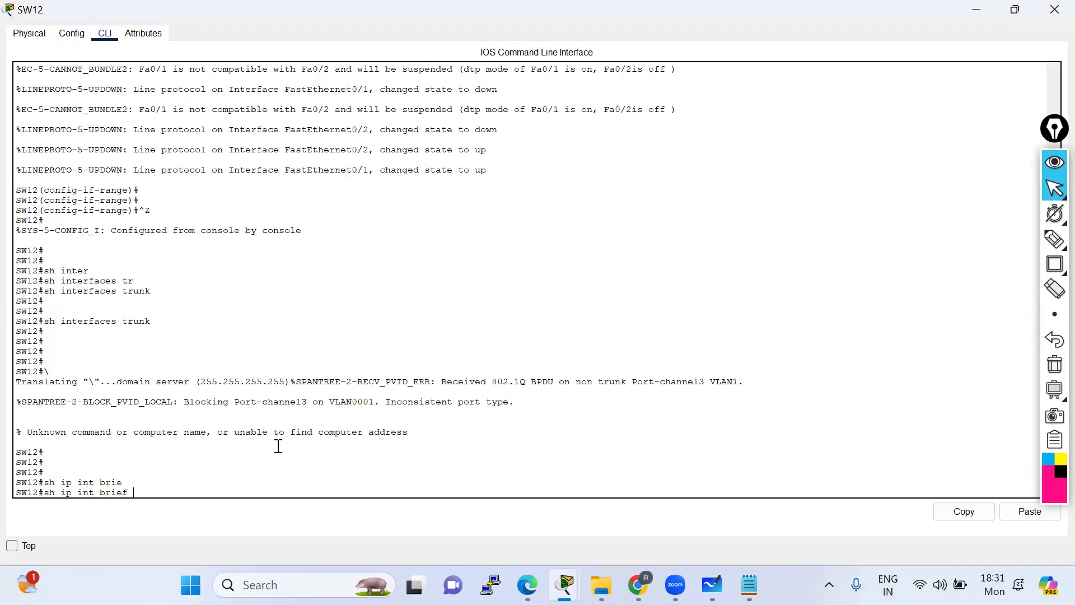
key("Return")
key("Return")
key("Return")
key("Return")
key("Return")
Enter global configuration mode on SW12 and open interface Port-channel3, copying its name from the interface listing
type("cofn t")
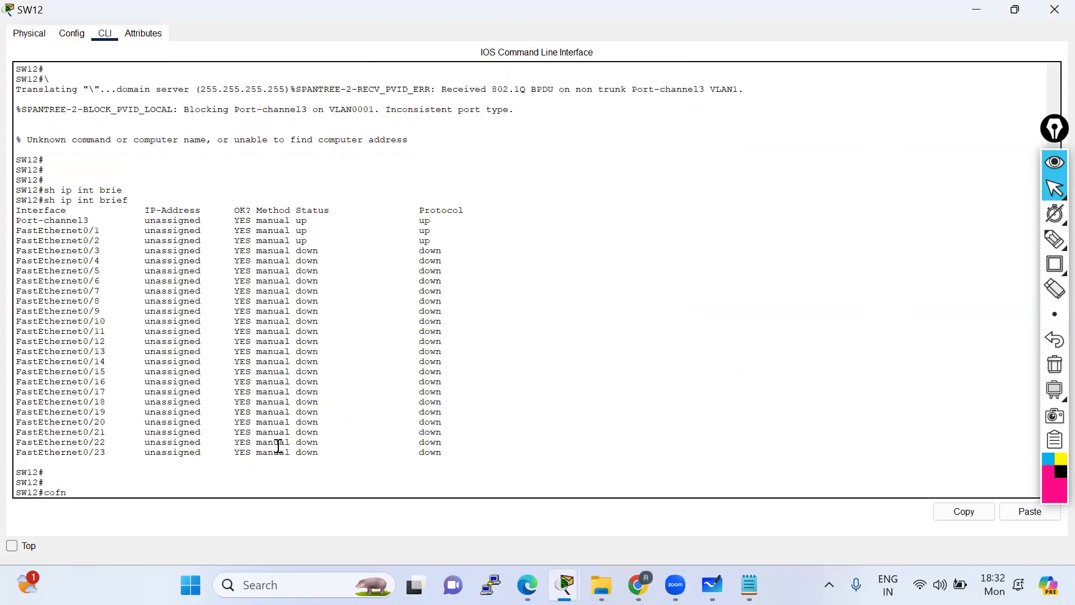
key("Return")
type("conf t")
key("Return")
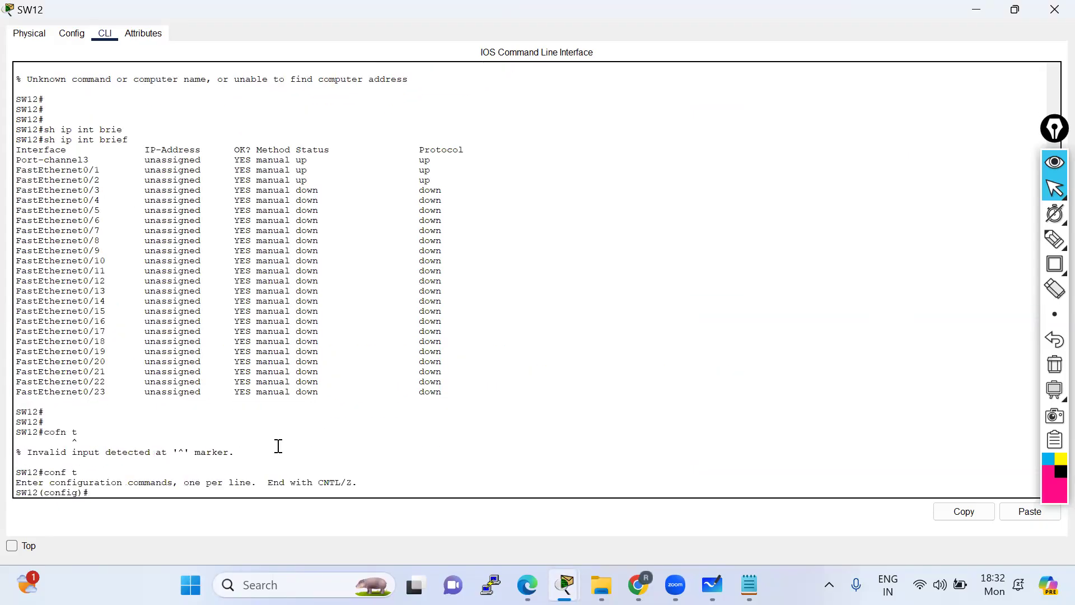
left_click_drag(89, 161, 16, 161)
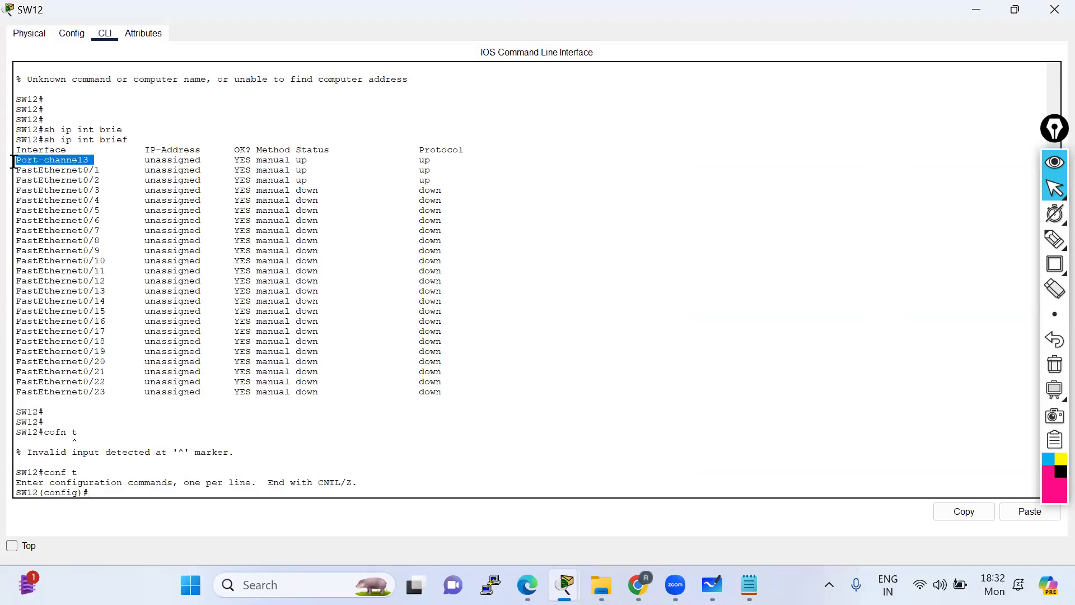
right_click(50, 163)
left_click(94, 174)
type("inter")
key("Tab")
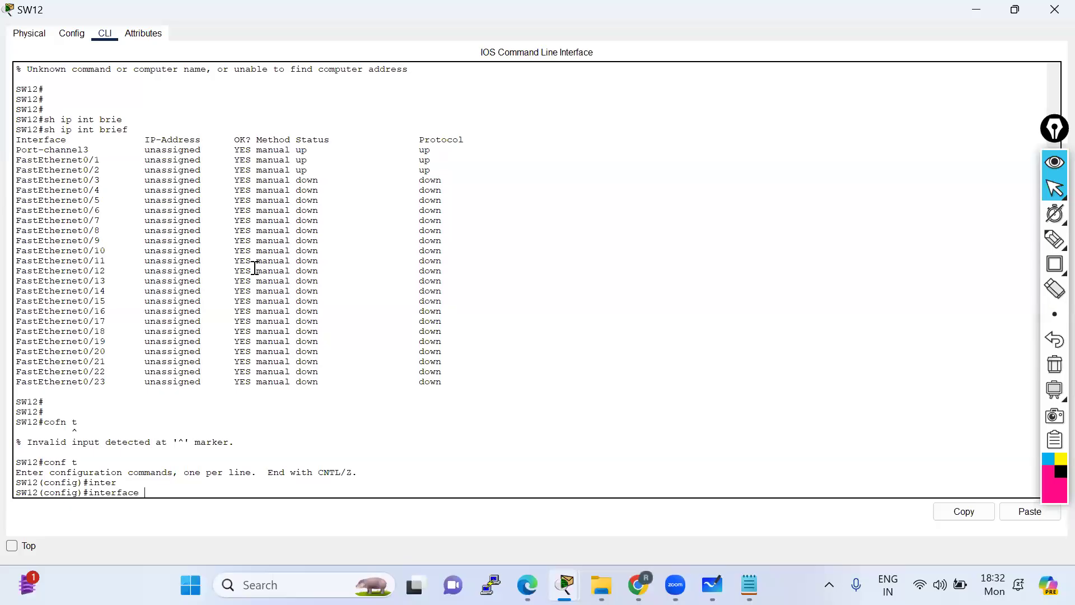
right_click(266, 348)
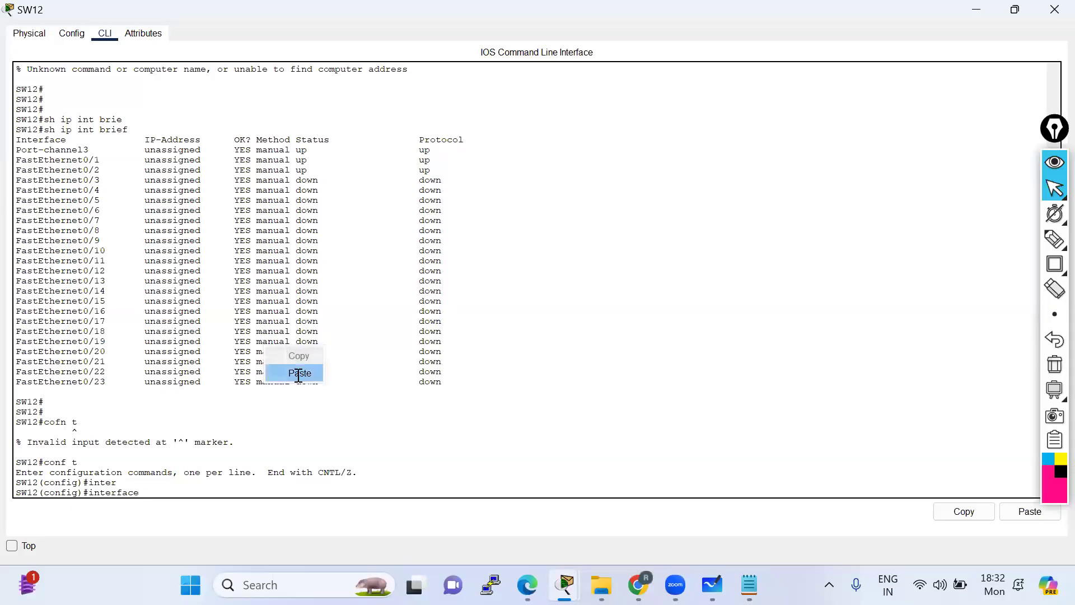
left_click(299, 374)
key("Return")
Set SW12's Port-channel3 to switchport mode trunk and return to privileged mode
type("swi")
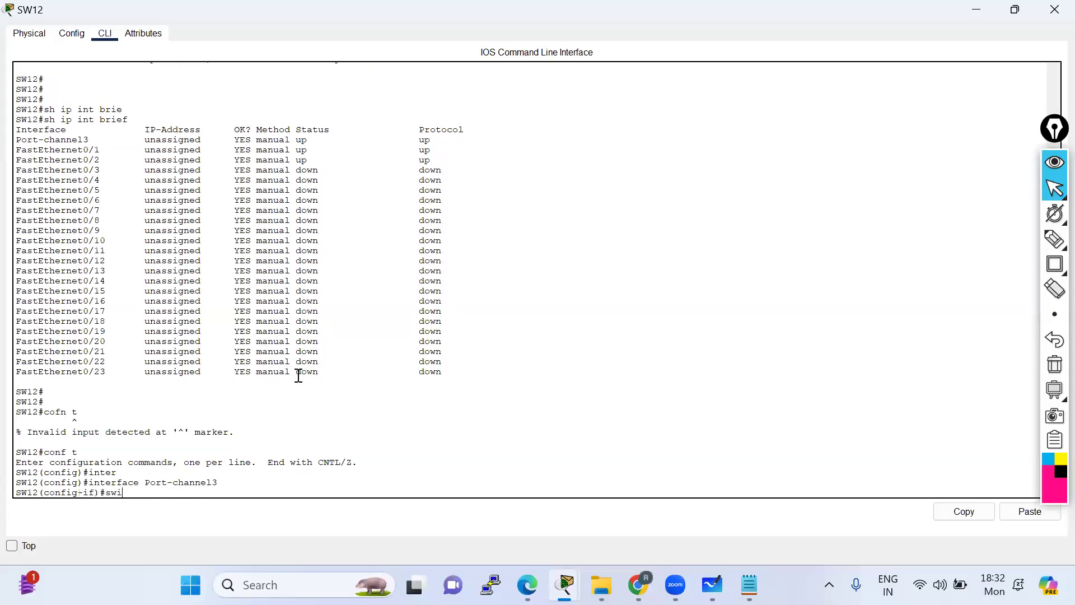
key("Tab")
type("mode")
key("Tab")
type("tr")
key("Tab")
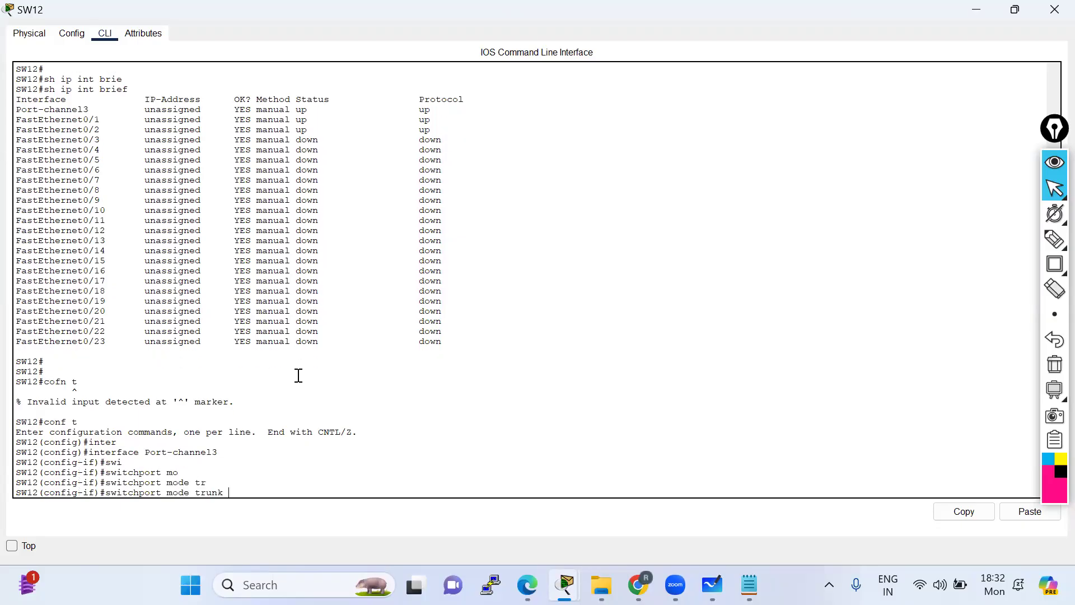
key("Return")
key("Return")
key("Return")
key("Return")
key("ctrl+z")
key("Return")
key("Return")
key("Return")
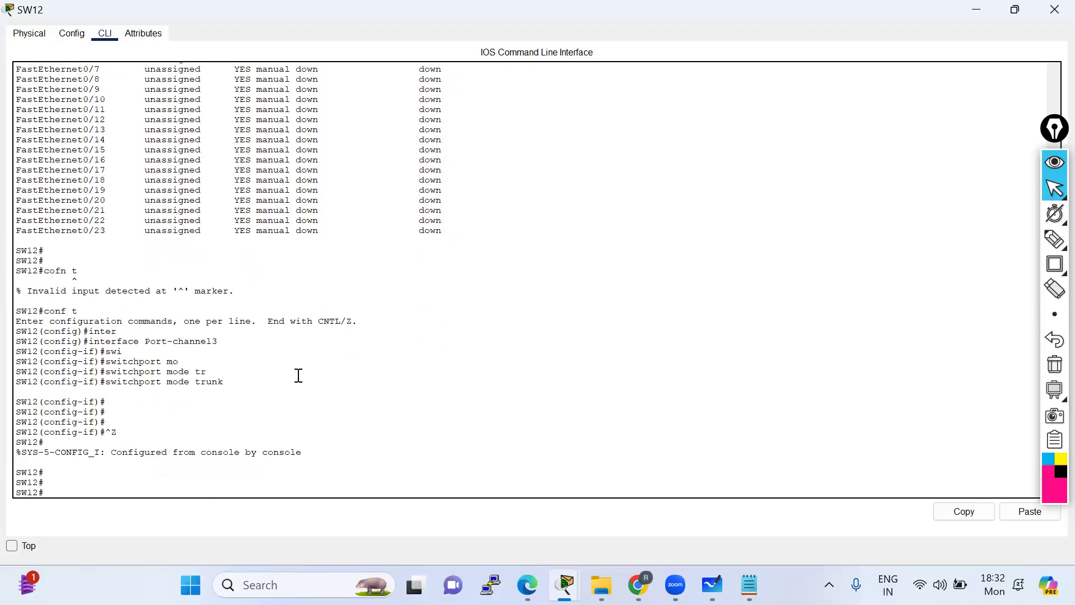
List SW12's trunk interfaces with sh interfaces trunk
type("sh inter")
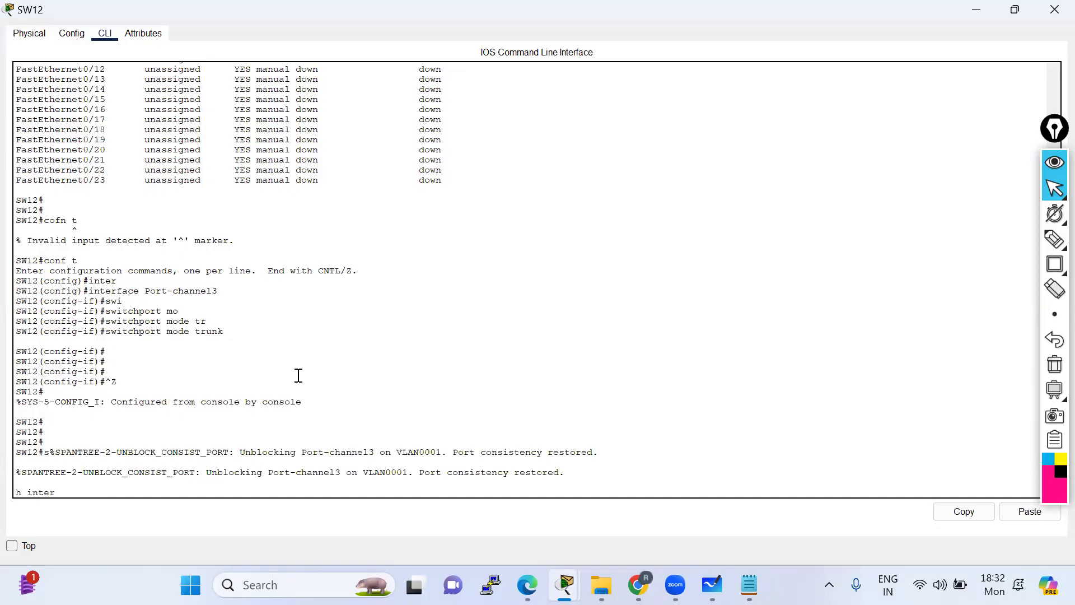
key("Tab")
type("tr")
key("Tab")
key("Return")
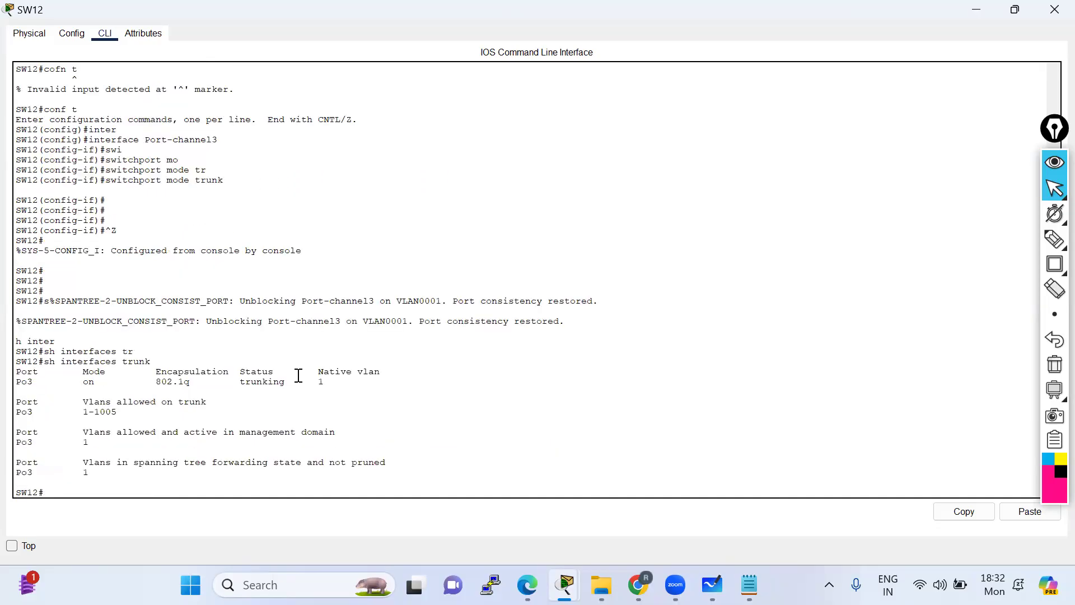
Outline the Encapsulation, Status and Native vlan columns in SW12's trunk listing with rectangle annotations, and return to the normal pointer
mouse_move(1055, 263)
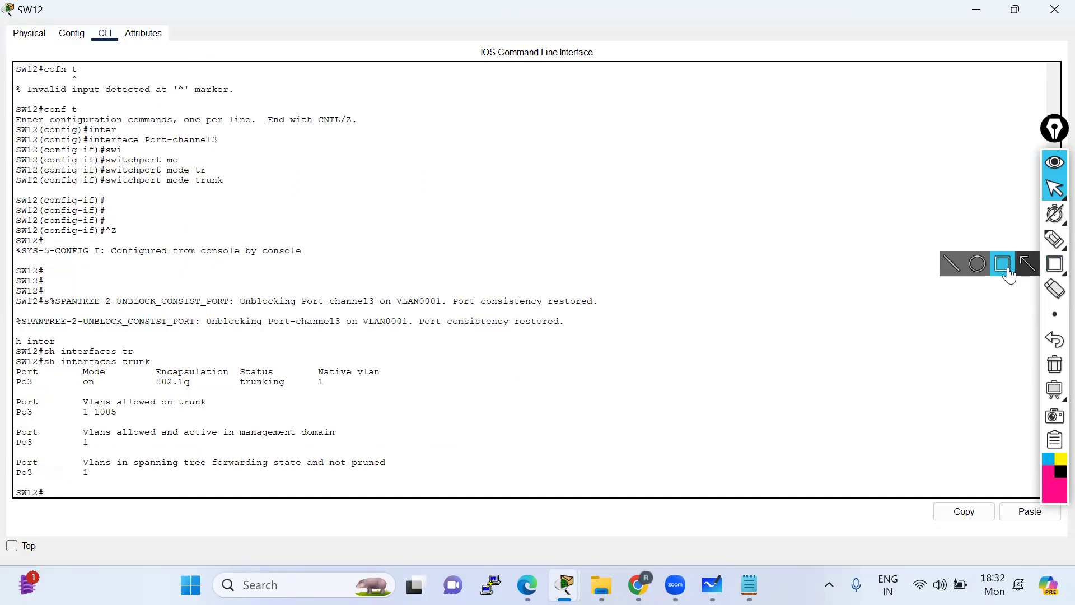
left_click(1009, 273)
mouse_move(150, 364)
left_mouse_down()
mouse_move(205, 392)
mouse_move(397, 392)
left_mouse_up()
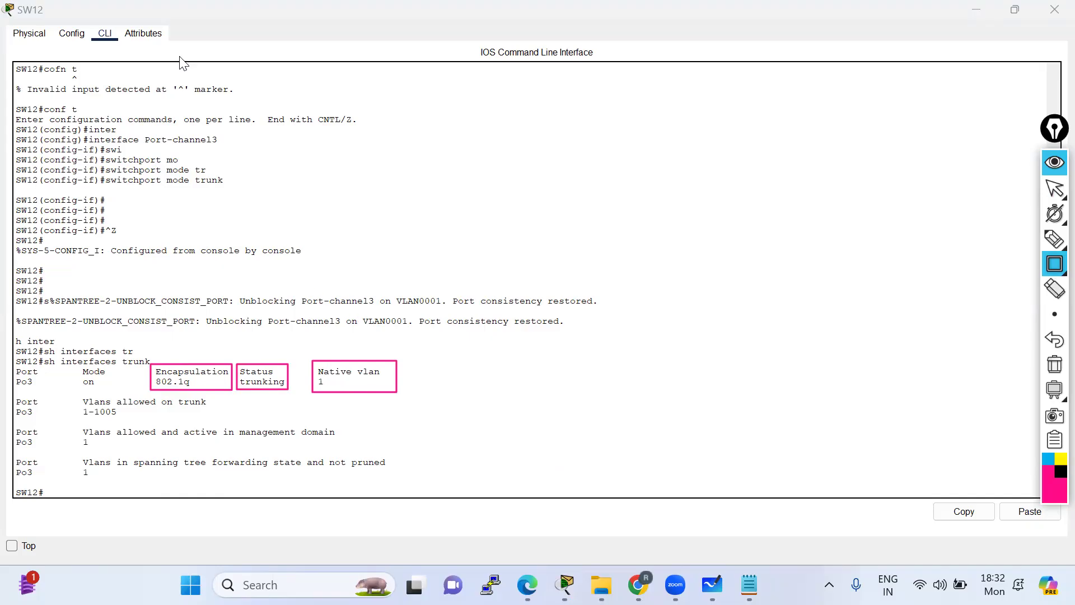
left_click(1054, 189)
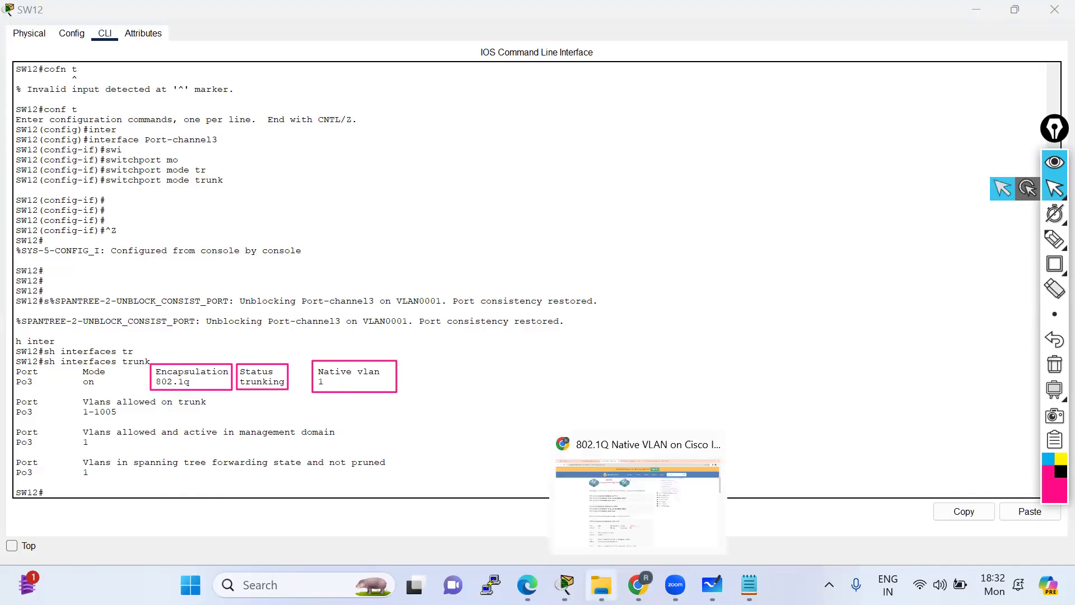
Bring up the SW11 console and clear all rectangle annotations from the screen
mouse_move(566, 584)
left_click(542, 514)
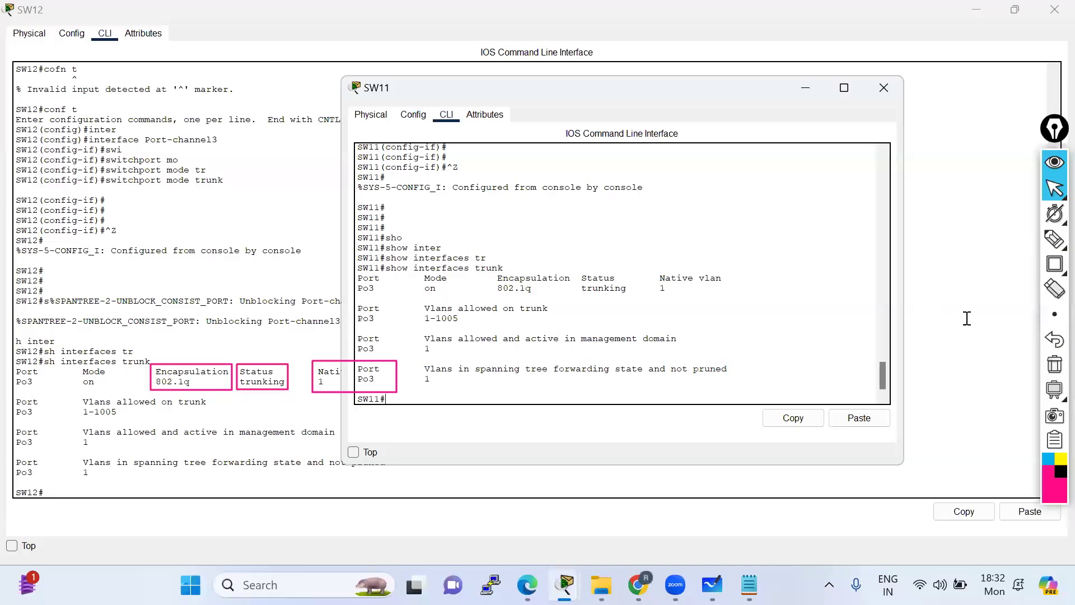
left_click(1055, 364)
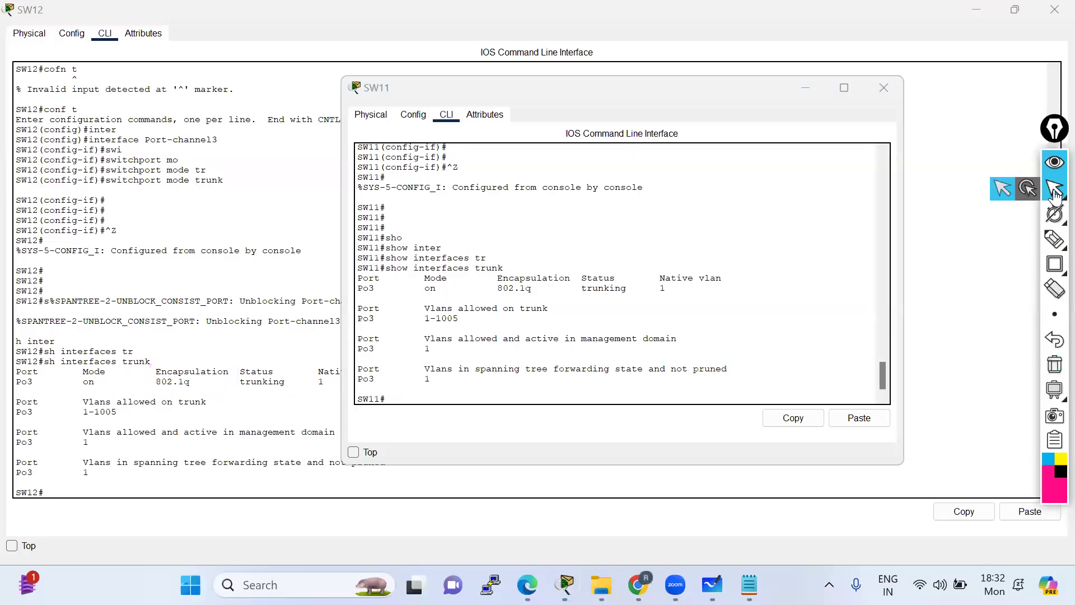
Enter global configuration mode on SW11 and create VLANs 10 and 20
left_click(422, 387)
type("conf t")
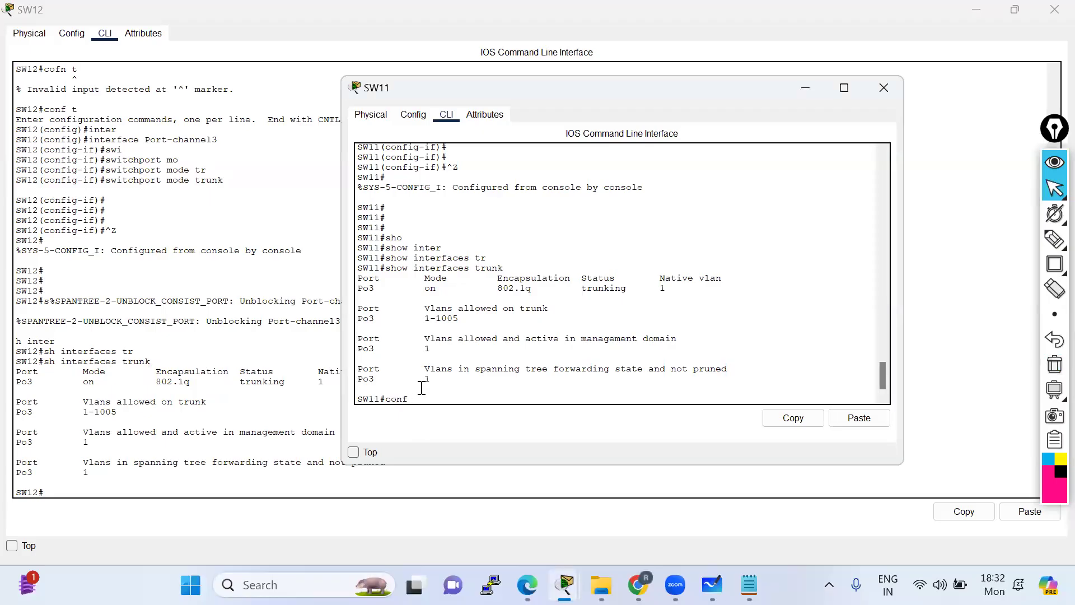
key("Return")
key("Return")
key("Return")
type("vlan")
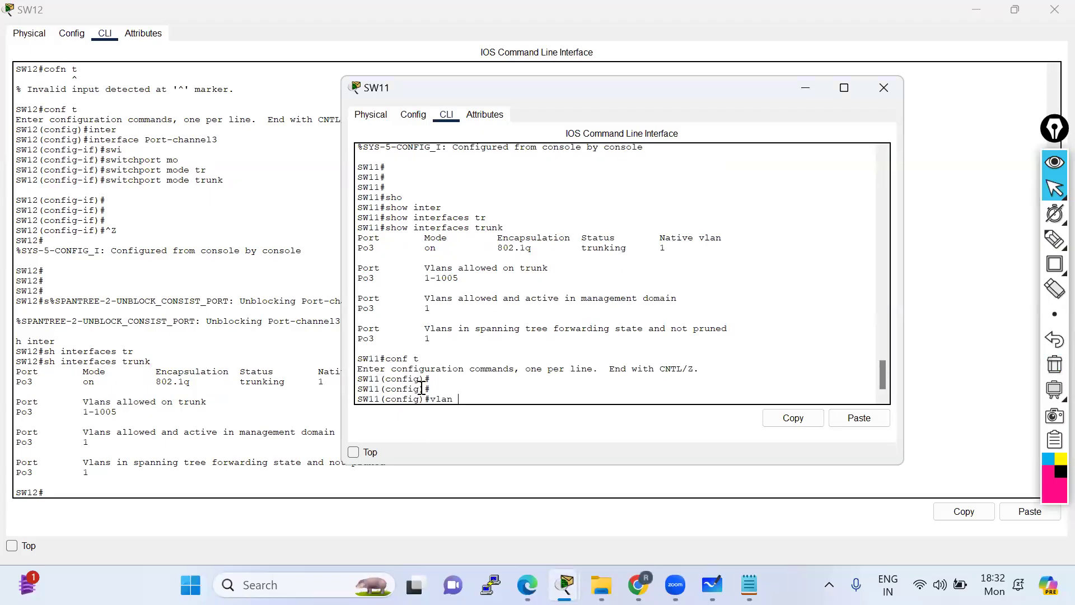
type(" 10")
key("Return")
type("vlan 20")
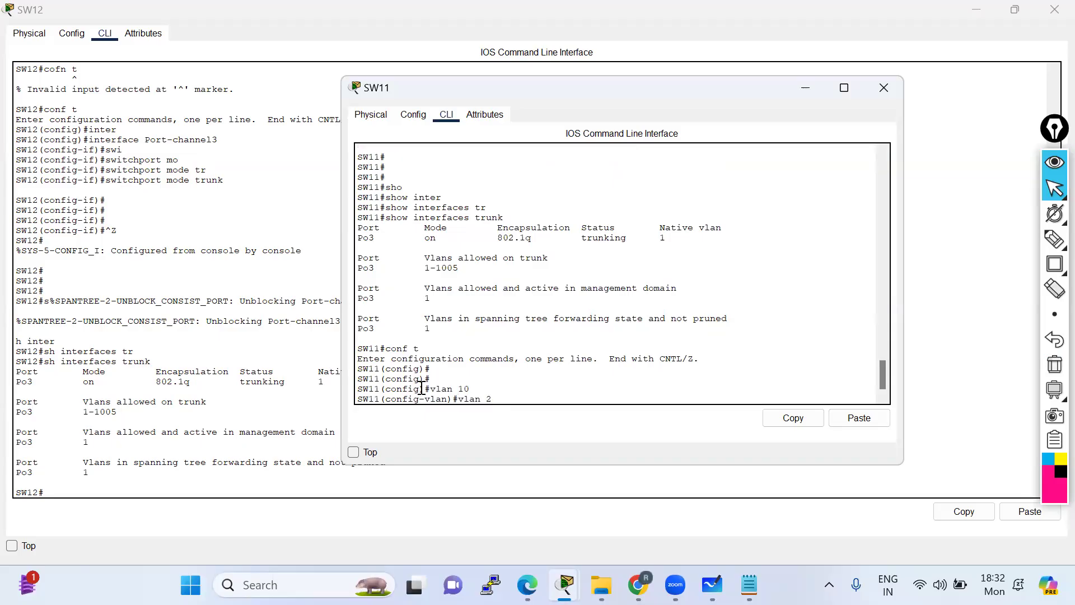
key("Return")
Create VLANs 30 and 40 on SW11 and return to privileged mode
type("vlan")
key("Tab")
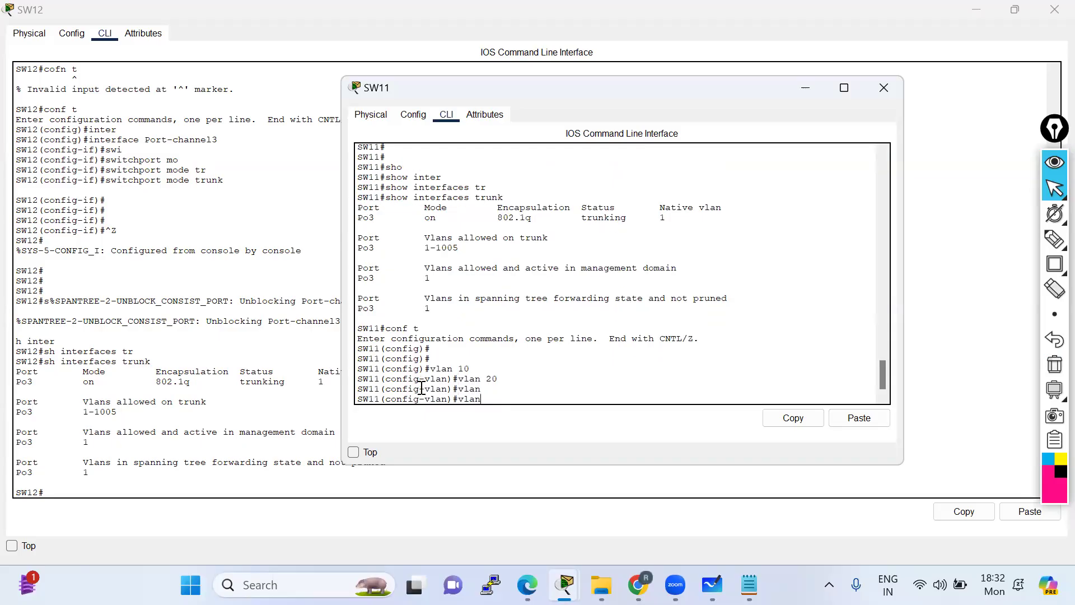
type("30")
key("Return")
key("Up")
key("BackSpace")
key("BackSpace")
type("40")
key("Return")
key("Return")
key("Return")
key("Return")
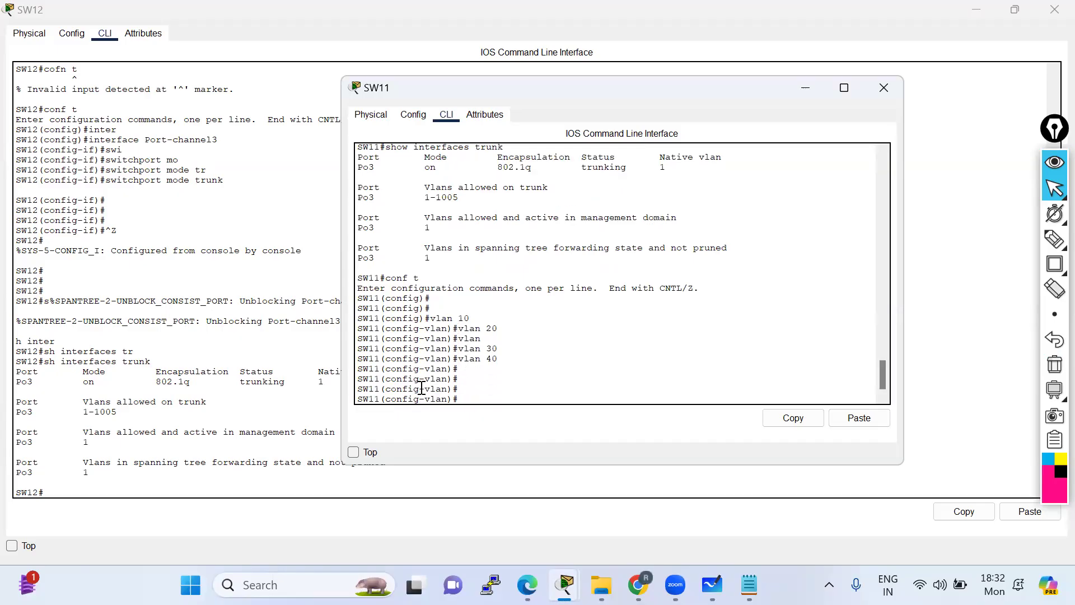
key("ctrl+z")
key("Return")
key("Return")
List SW11's VLANs with sh vlan brief and highlight the rows of VLANs 10 to 40
type("sh vlan")
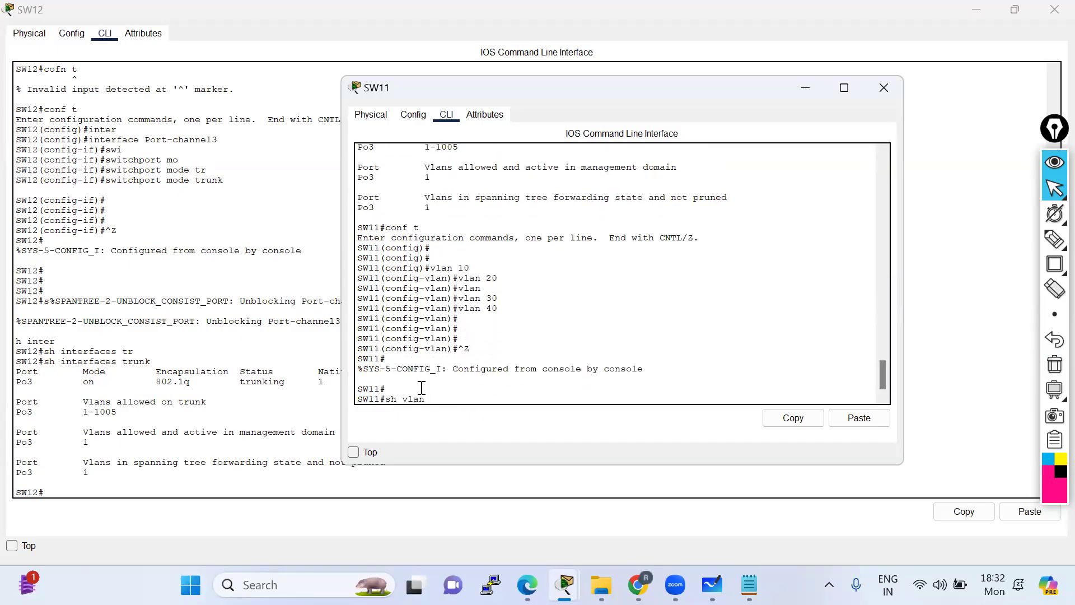
type(" brie")
key("Tab")
key("Return")
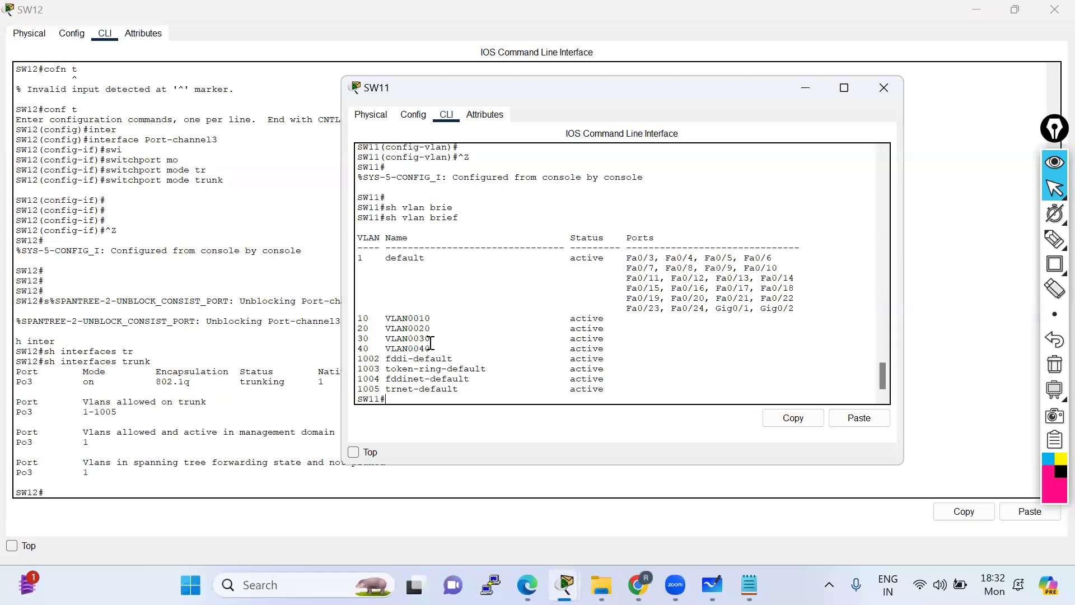
double_click(356, 318)
left_click_drag(357, 318, 613, 371)
left_click(547, 344)
Switch to the SW12 console and list its VLANs with sh vlan brief
left_click(126, 471)
key("Return")
key("Return")
key("Return")
type("conf")
key("BackSpace")
key("BackSpace")
key("BackSpace")
key("BackSpace")
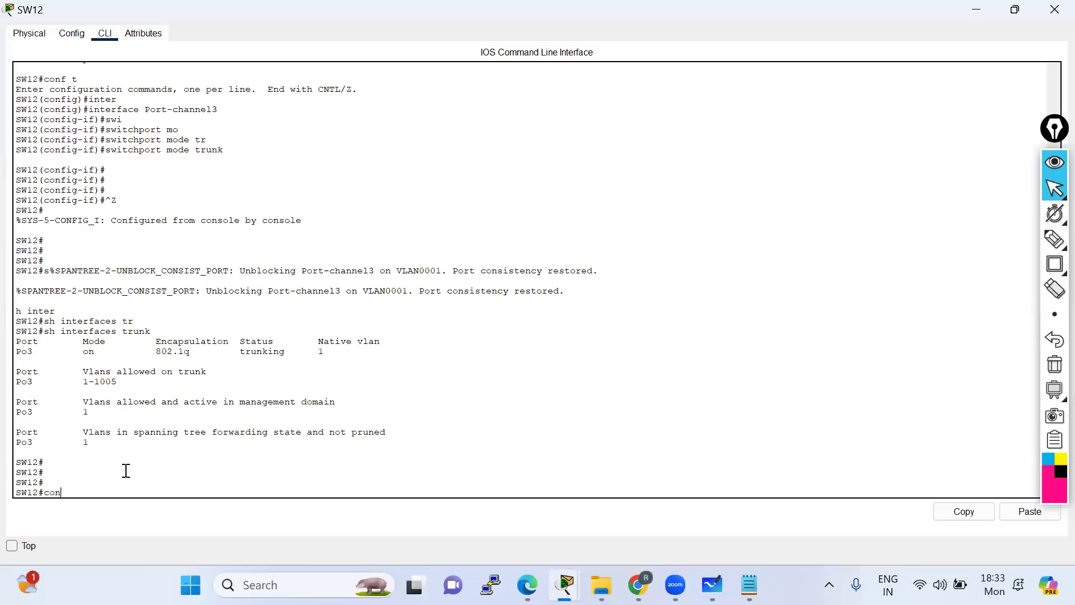
type("sh vlan brie")
key("Tab")
key("Return")
key("Return")
key("Return")
Enter global configuration mode on SW12 and create VLANs 10 and 20
type("conf t")
key("Return")
key("Return")
key("Return")
type("vlan 10")
key("Return")
key("Up")
key("BackSpace")
key("BackSpace")
type("20")
key("Return")
key("Return")
Create VLANs 30 and 40 on SW12
key("Up")
key("BackSpace")
key("BackSpace")
type("30")
key("Return")
key("Up")
key("BackSpace")
key("BackSpace")
type("40")
key("Return")
key("Return")
Create VLAN 50 on SW12 and return to privileged mode
type("an)#vla")
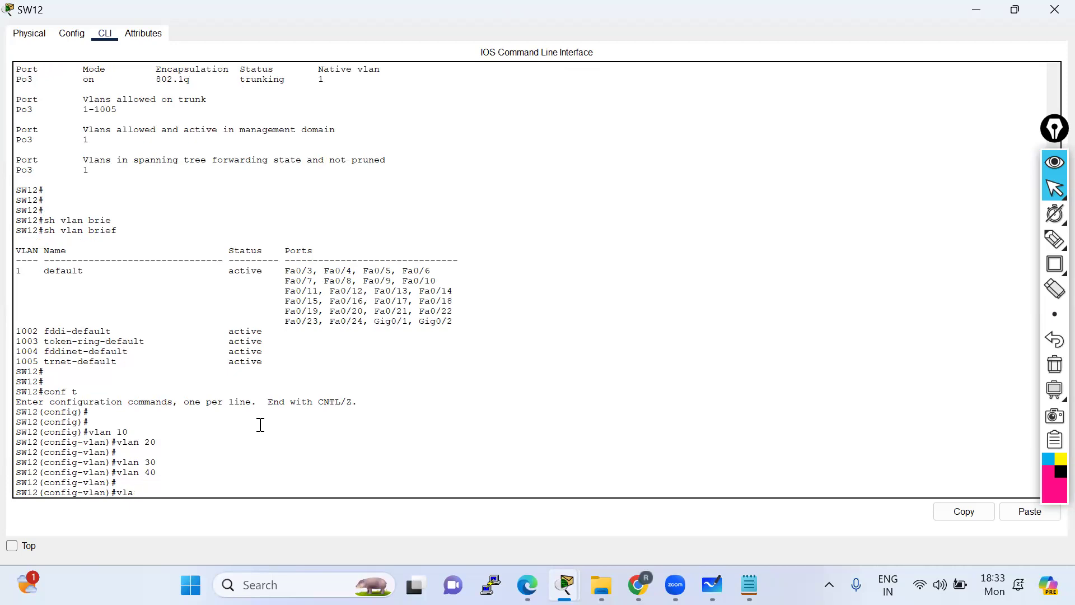
type("n 50")
key("Return")
key("Return")
key("Return")
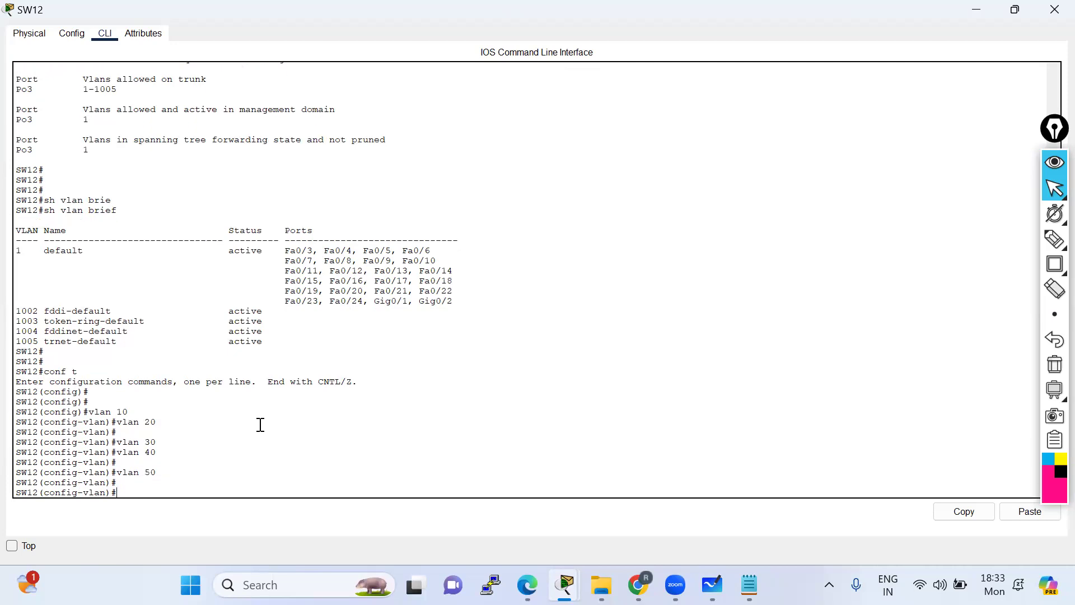
key("ctrl+z")
key("Return")
key("Return")
Check the newly created VLANs on SW12 with sh vlan brief
type("sh vla")
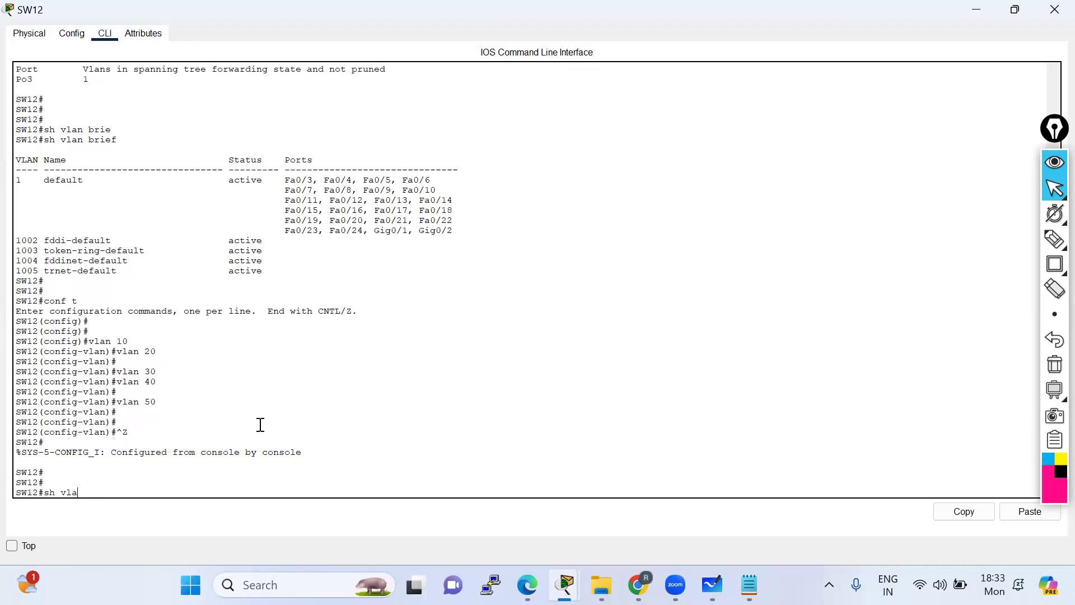
type("n brie")
key("Tab")
key("Return")
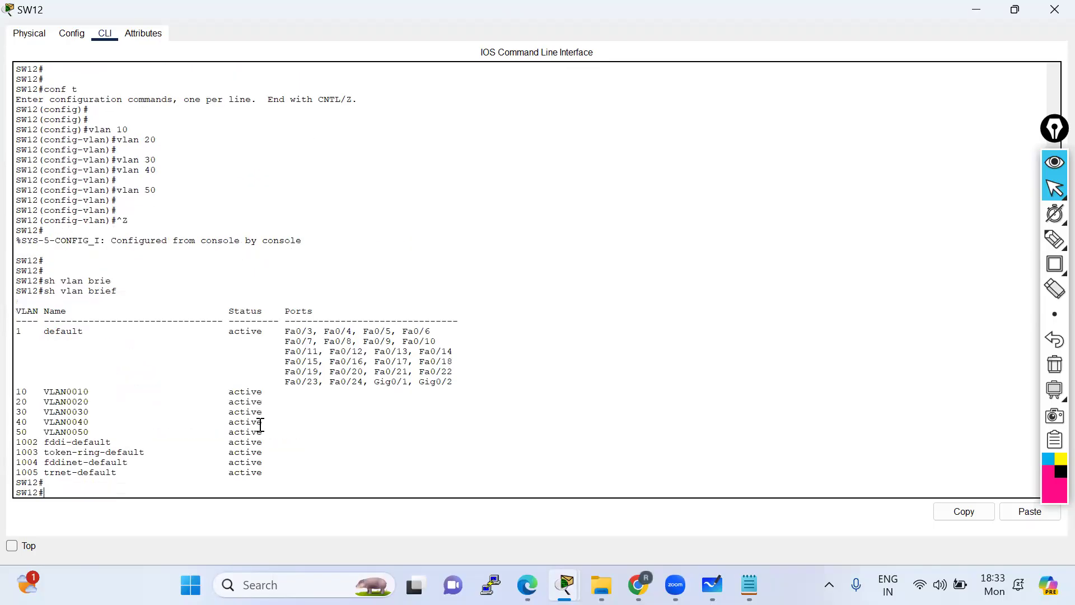
key("Return")
key("Return")
List SW12's trunk interfaces again with sh interfaces trunk to check the VLANs carried on Po3
type("s")
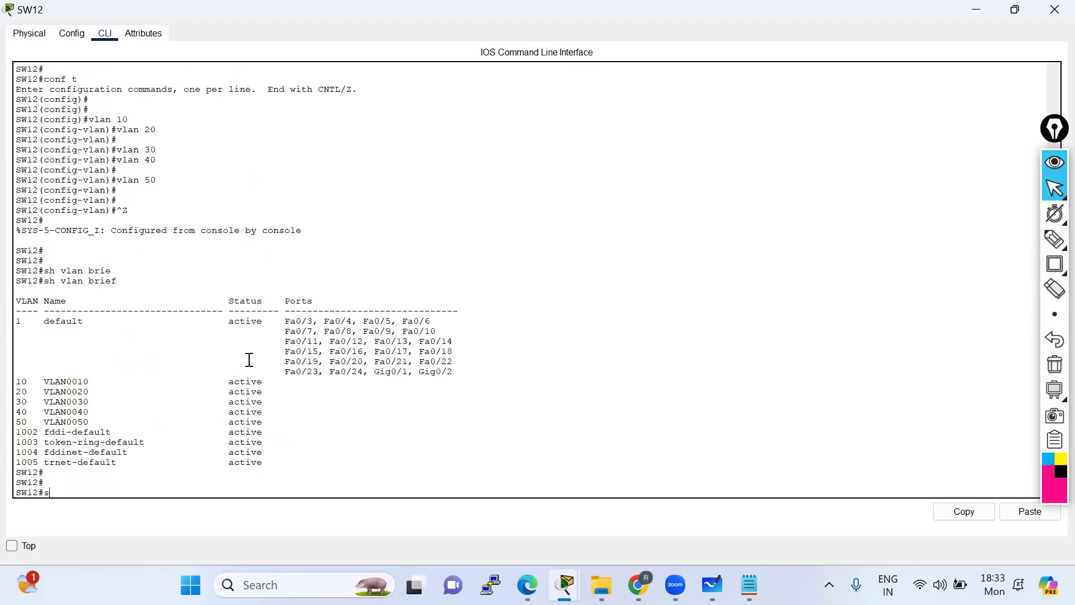
type("h inter")
key("Tab")
type("tr")
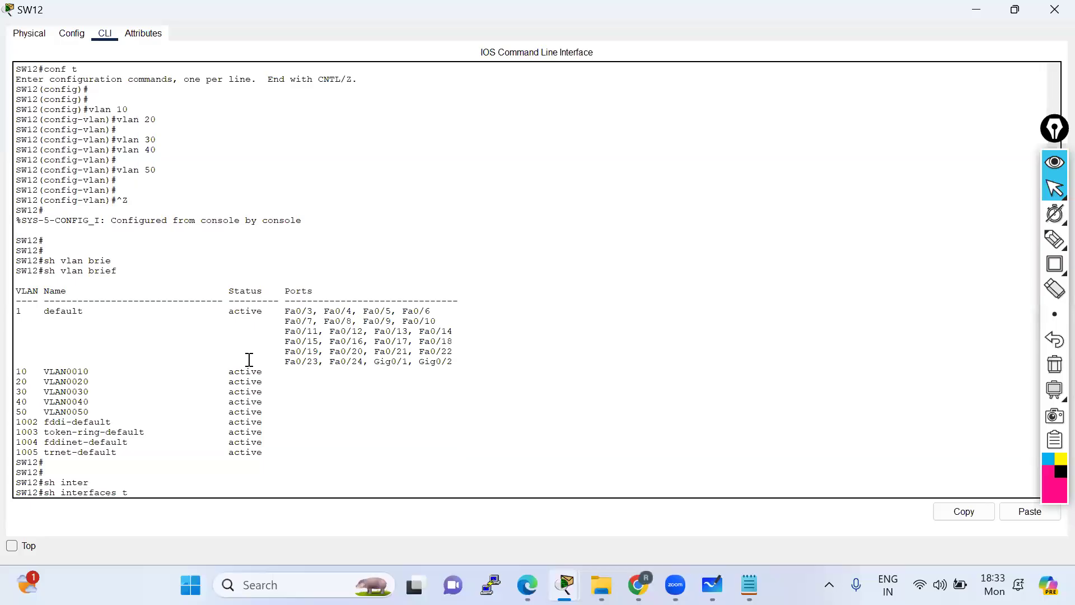
key("Tab")
key("Return")
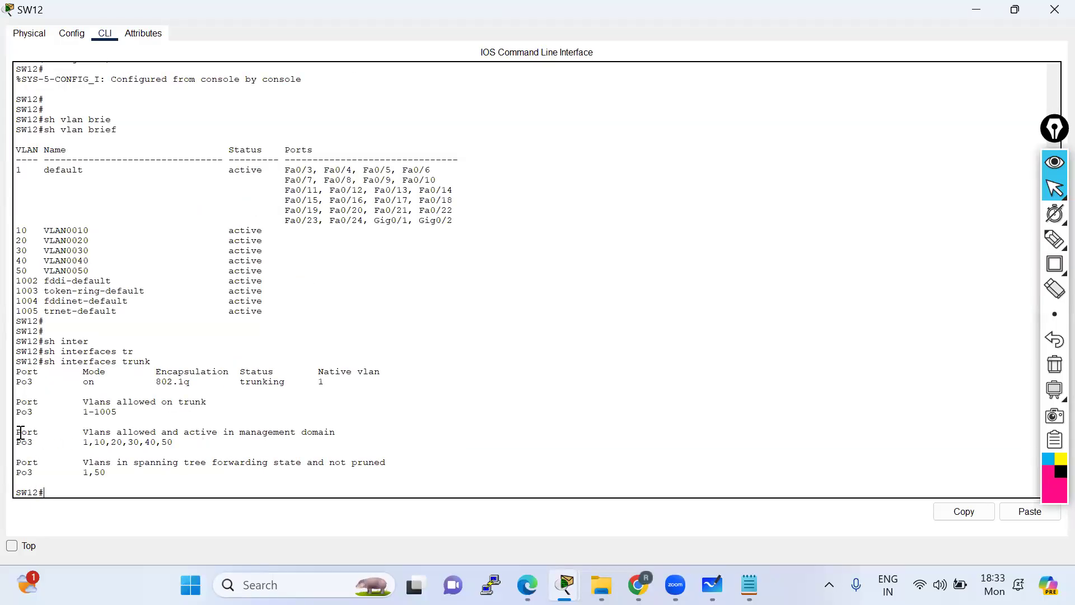
Highlight the allowed and active VLANs, VLAN 50 and the Native vlan column in SW12's trunk listing, and switch to Chrome
left_click_drag(19, 432, 103, 440)
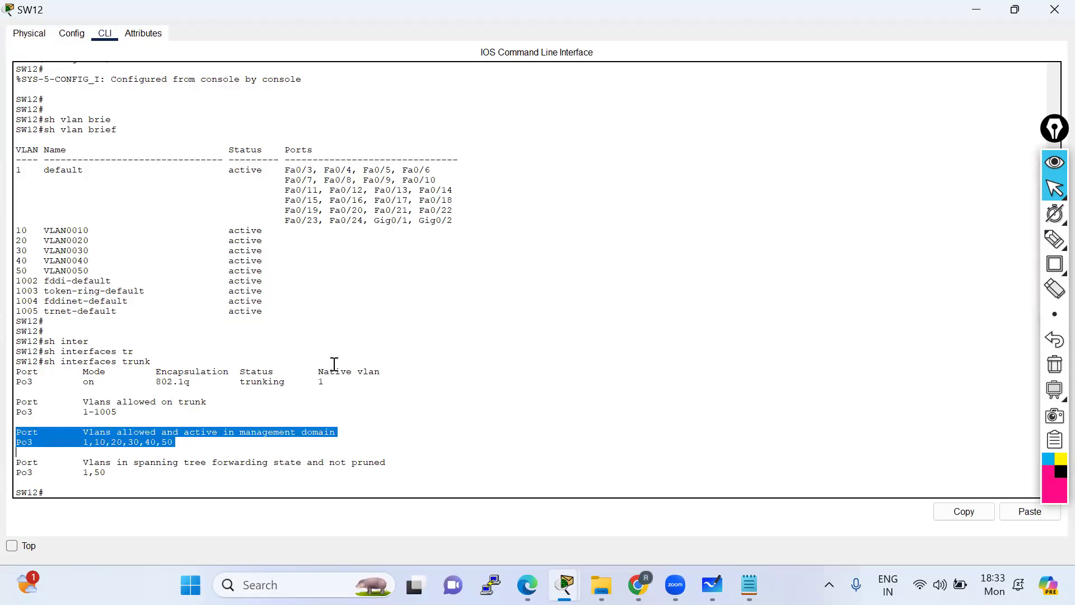
triple_click(152, 444)
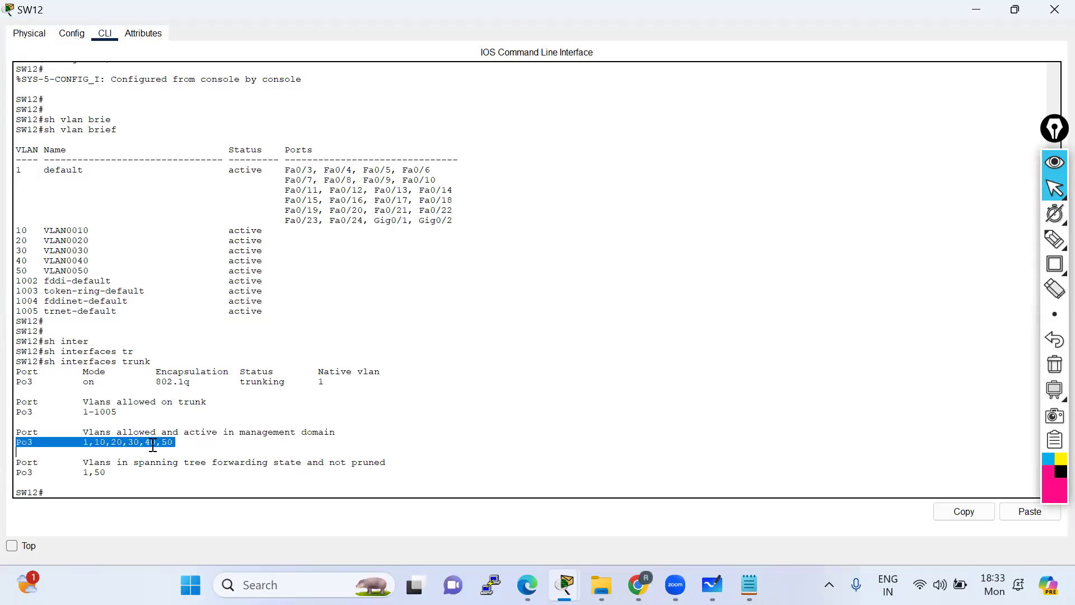
left_click(185, 443)
double_click(184, 443)
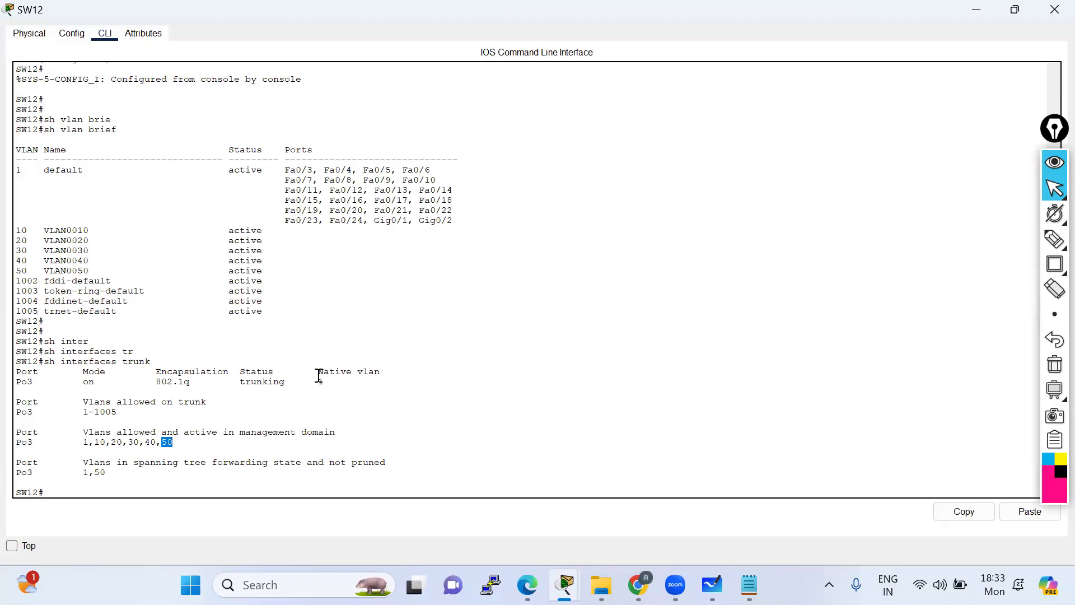
left_click_drag(317, 374, 387, 379)
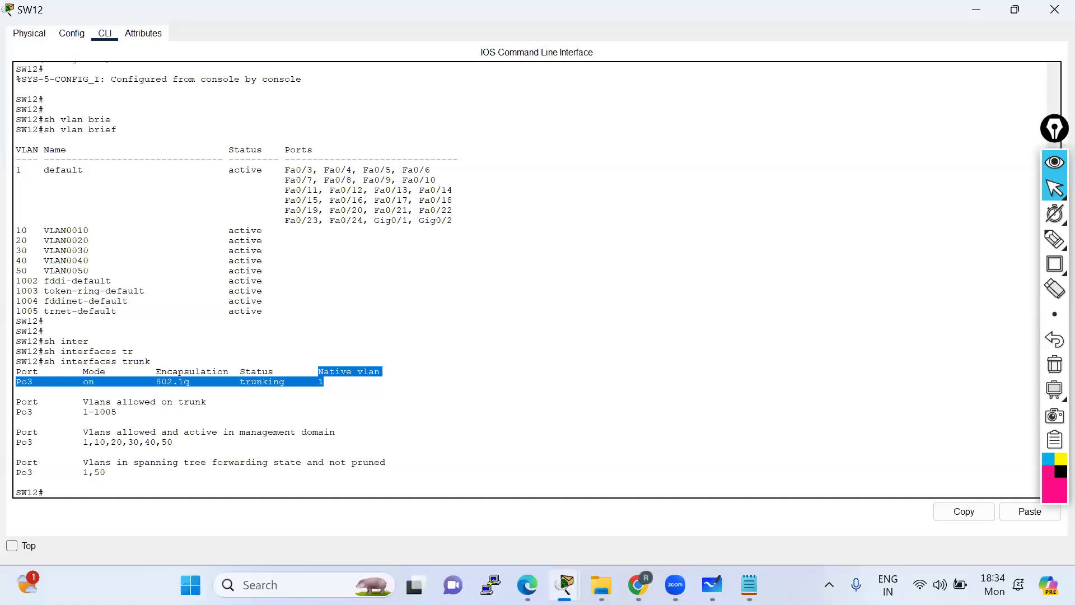
key("alt+Tab")
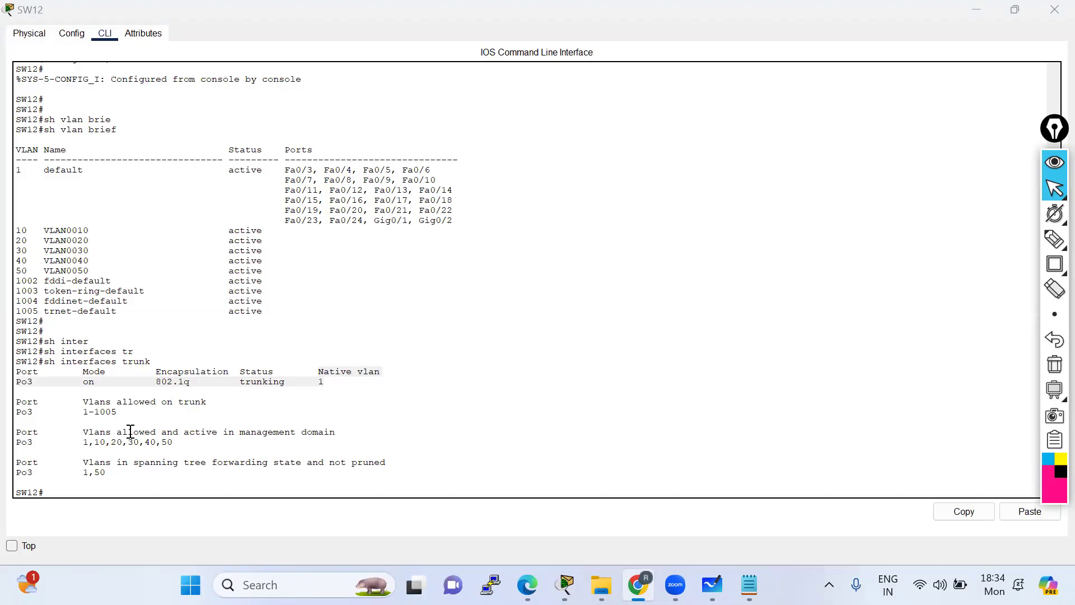
Highlight Po3's native VLAN value, the active VLANs after VLAN 1 and the encapsulation in SW12's trunk listing
double_click(318, 382)
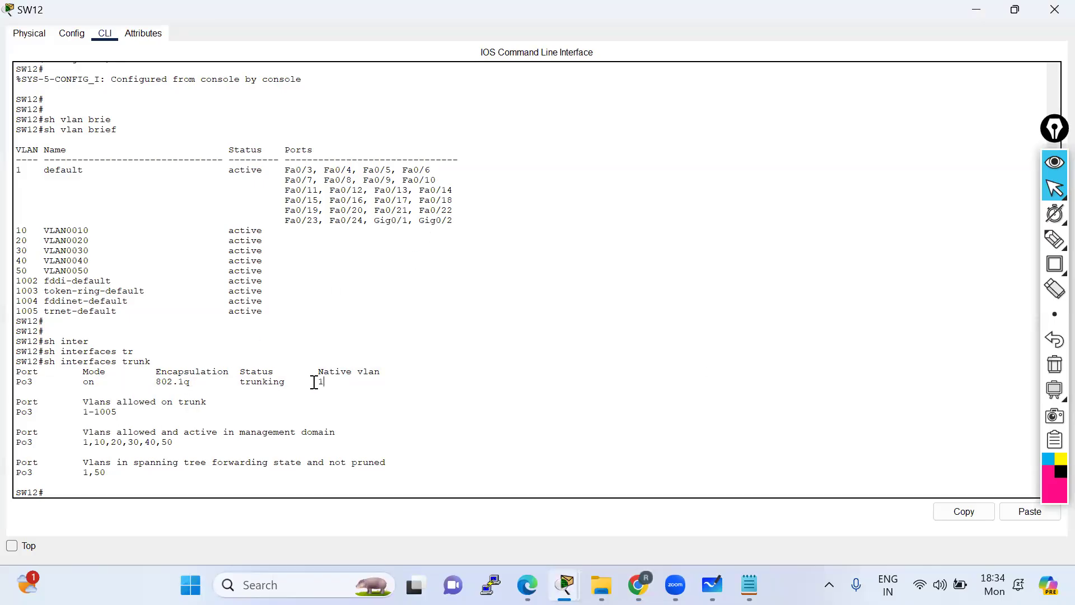
left_click(149, 442)
left_click_drag(94, 442, 197, 443)
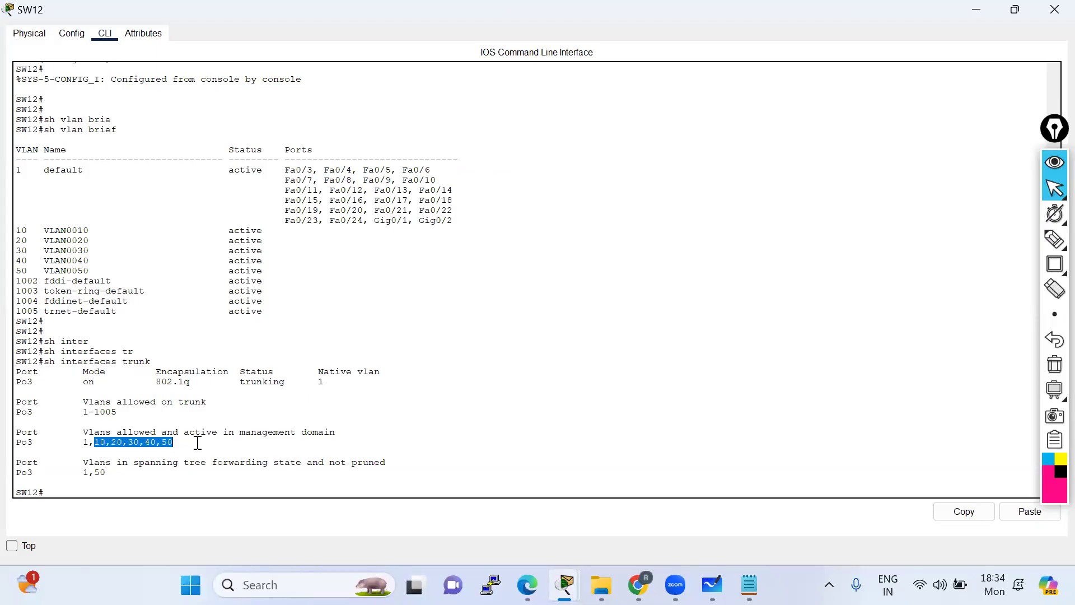
left_click_drag(195, 382, 139, 381)
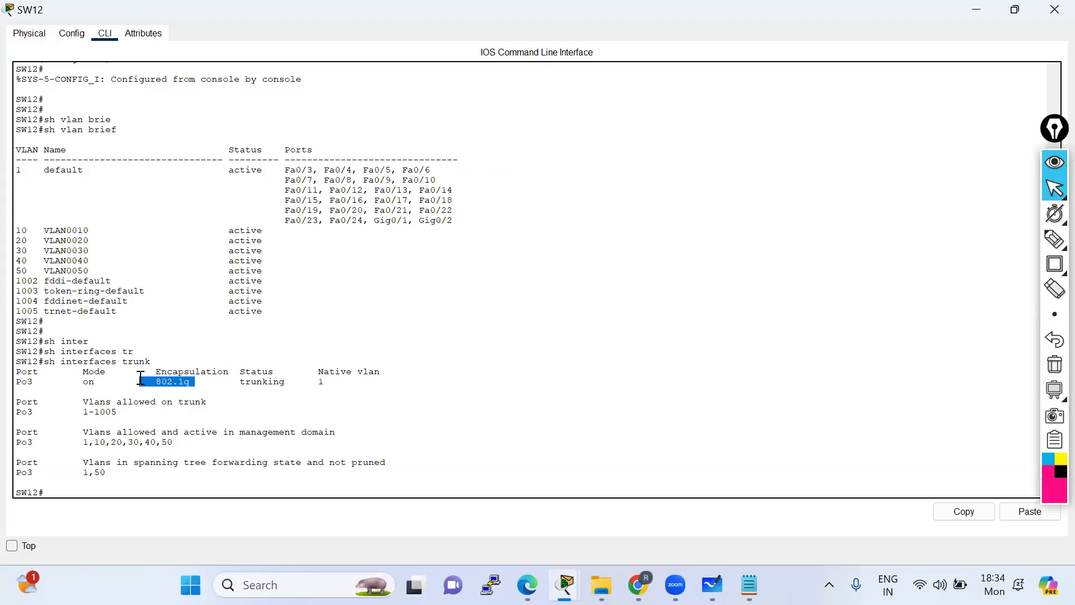
Enter global configuration mode on SW12 and open interface port-channel 4
left_click(129, 471)
type("conf t")
key("Return")
key("Return")
key("Return")
type("inter")
key("Tab")
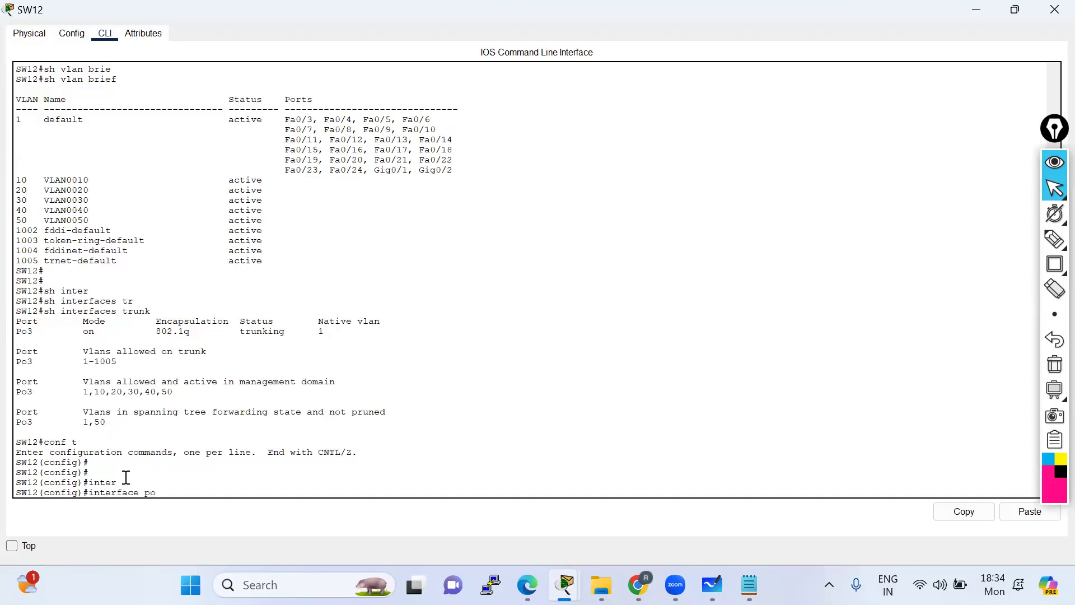
type("po")
key("Tab")
type("4")
key("Return")
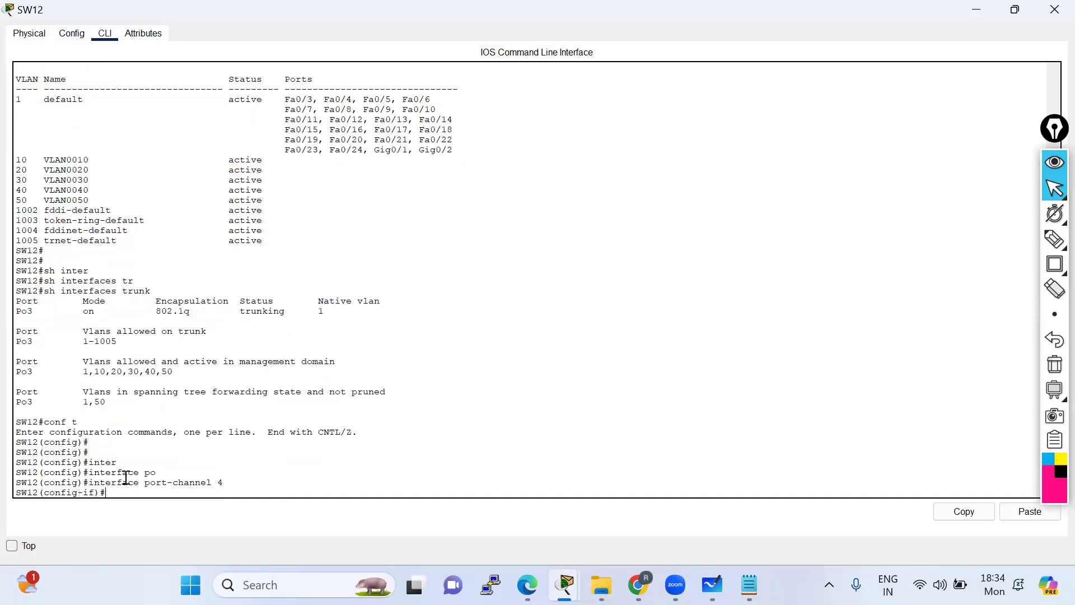
Set the trunk native VLAN of SW12's port-channel 4 to 10 and return to privileged mode
type("sei")
key("Tab")
key("BackSpace")
key("BackSpace")
type("wi")
key("Tab")
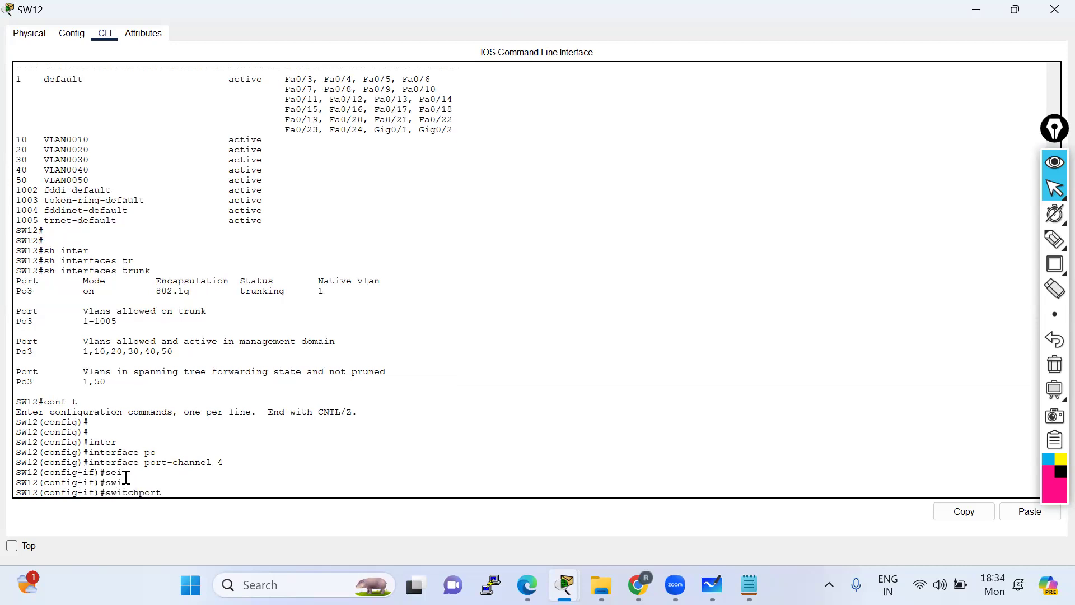
type("tr")
key("Tab")
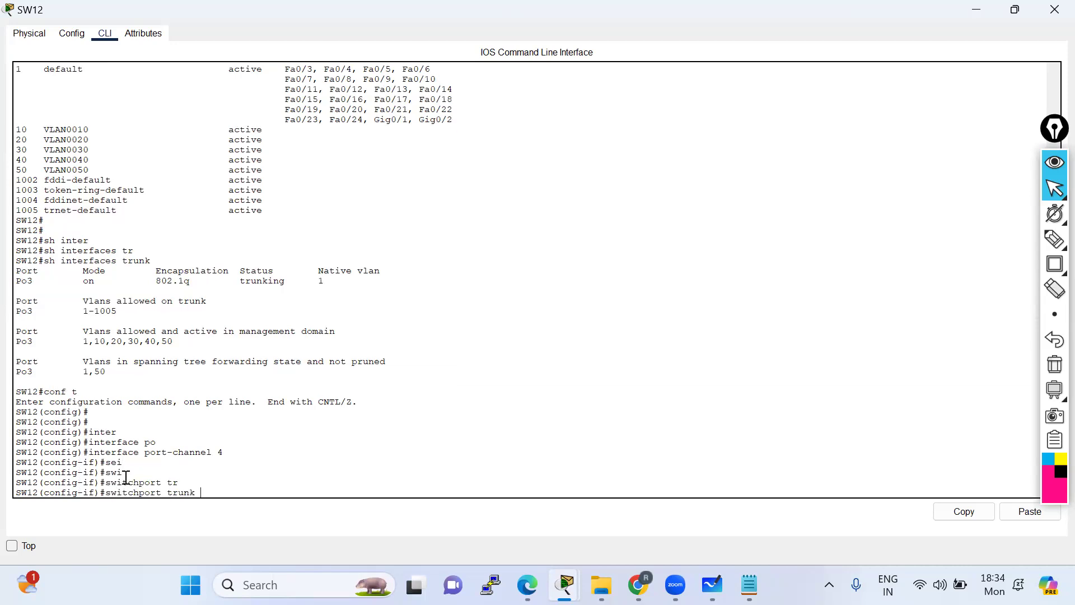
type("na")
key("Tab")
type("vl")
key("Tab")
type("10")
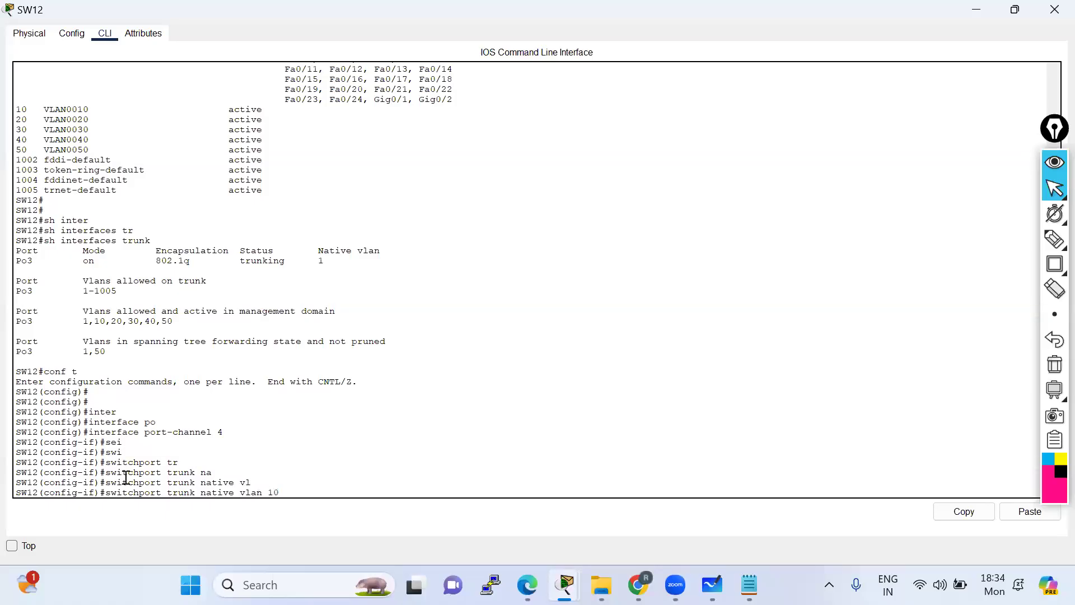
key("Return")
key("Return")
key("Return")
key("Return")
key("ctrl+z")
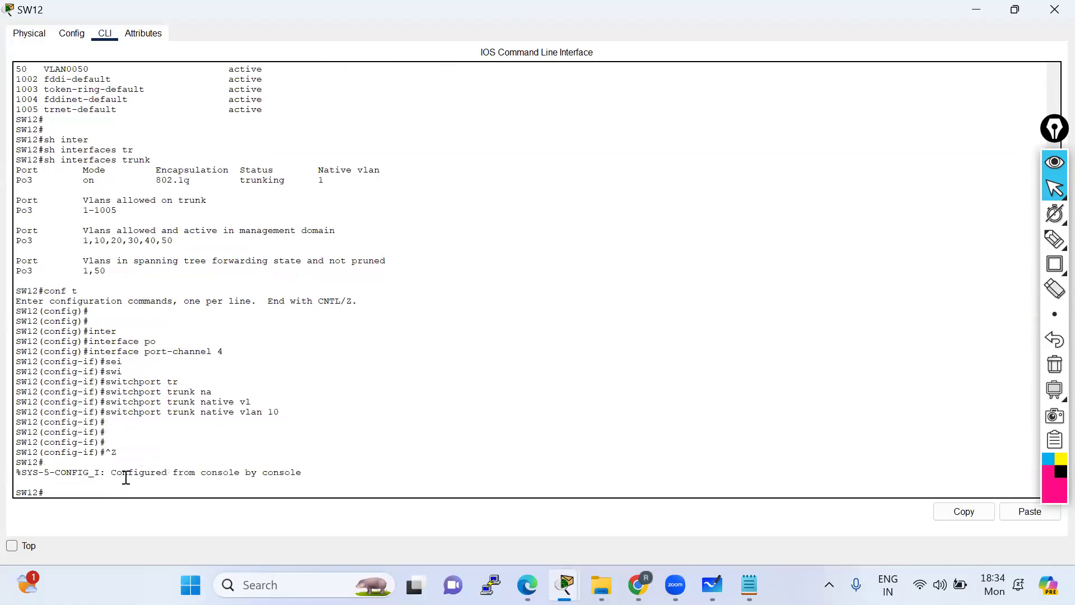
List the VLANs and their member ports on SW12 with sh vlan brief
key("Return")
key("Return")
type("sh vlan brie")
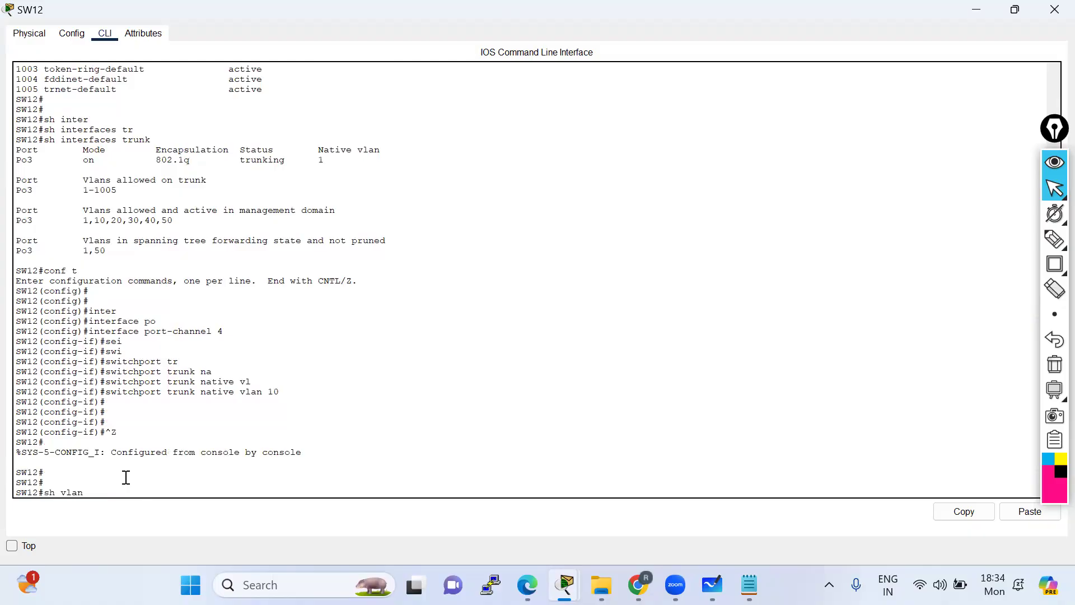
key("Tab")
key("Return")
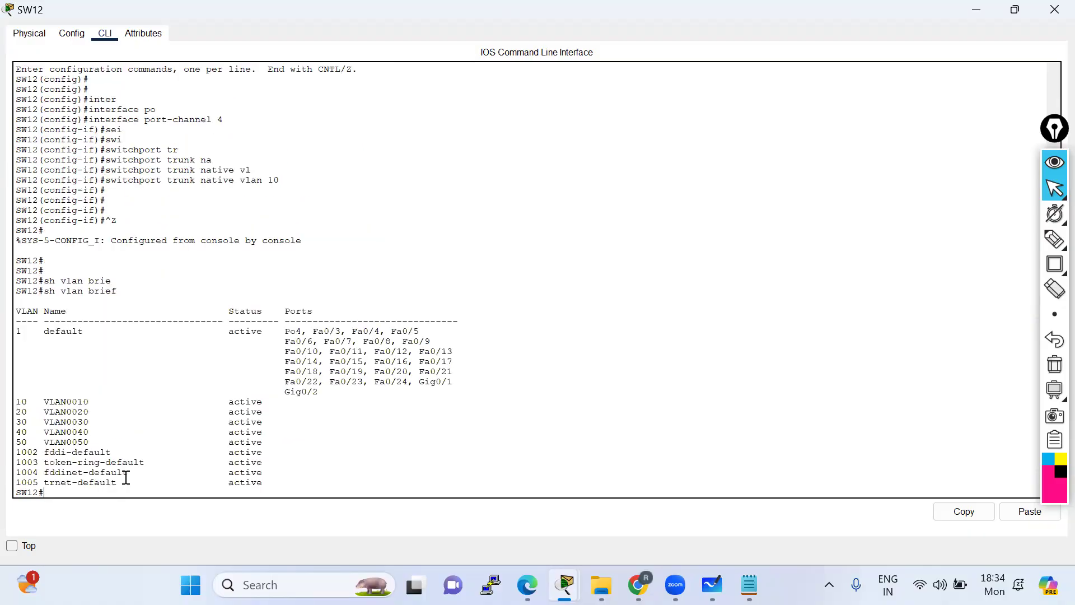
Check the native VLAN on SW12's trunk with sh interfaces trunk
key("Return")
key("Return")
type("sh inter")
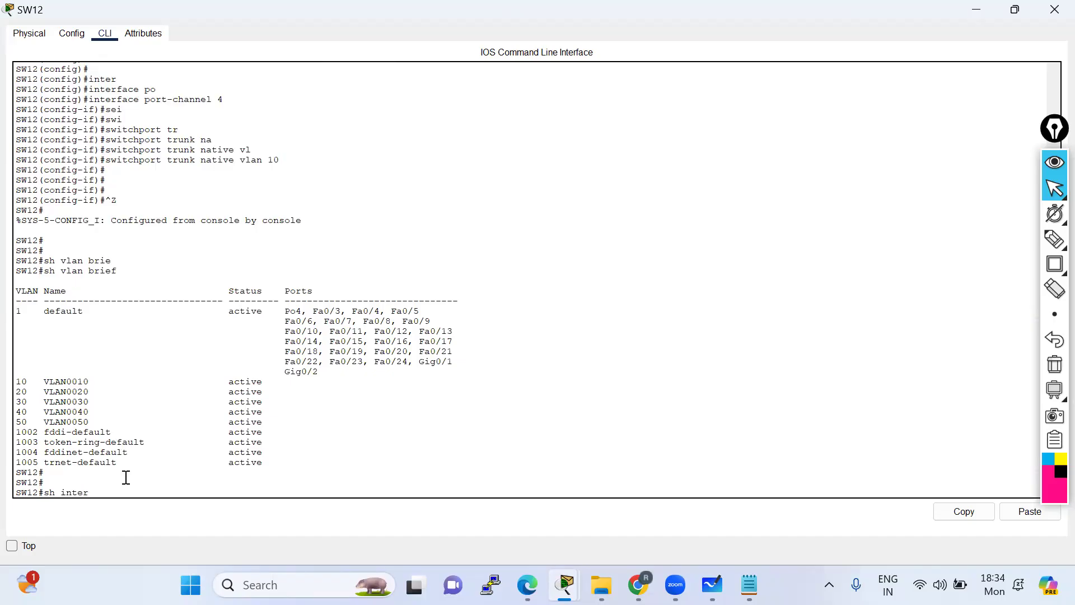
key("Tab")
type("tr")
key("Tab")
key("Return")
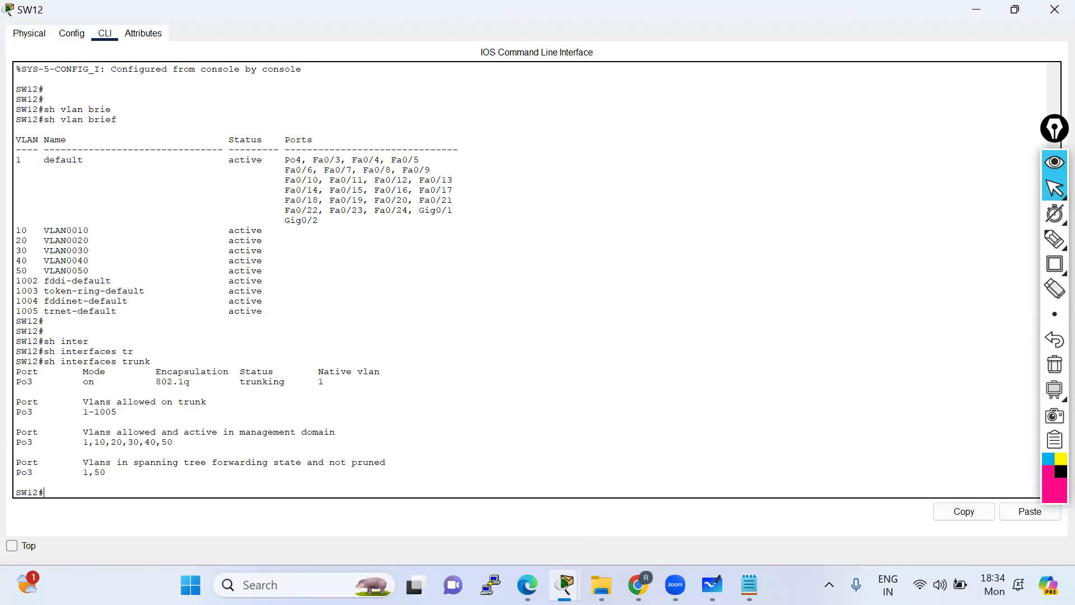
Switch to SW11's CLI and list its interfaces with sh ip int brief
mouse_move(564, 585)
left_click(539, 507)
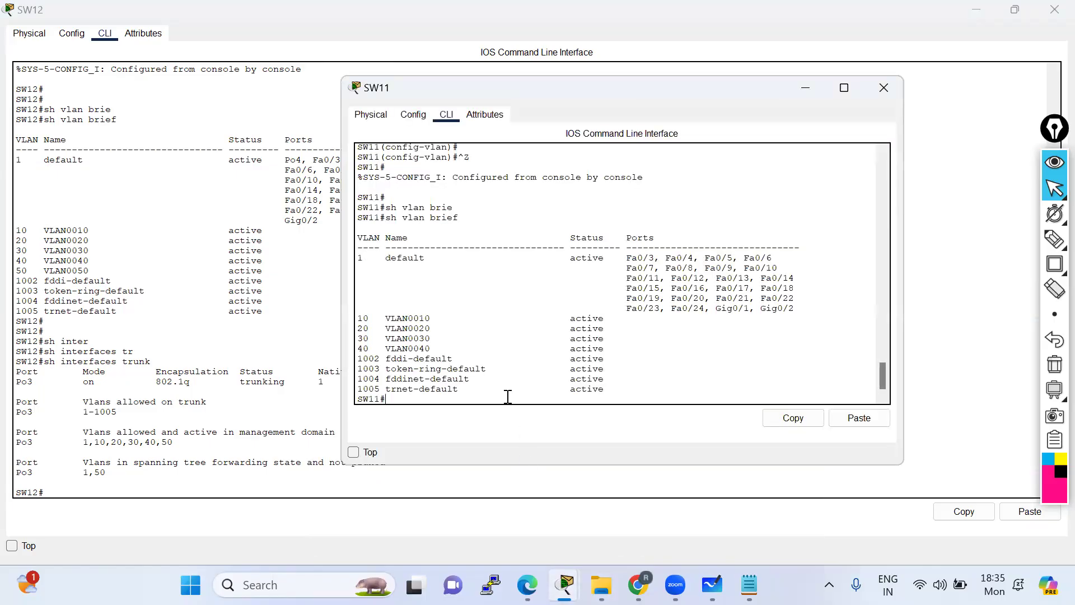
type("sh ip int brief")
key("Return")
key("Return")
key("q")
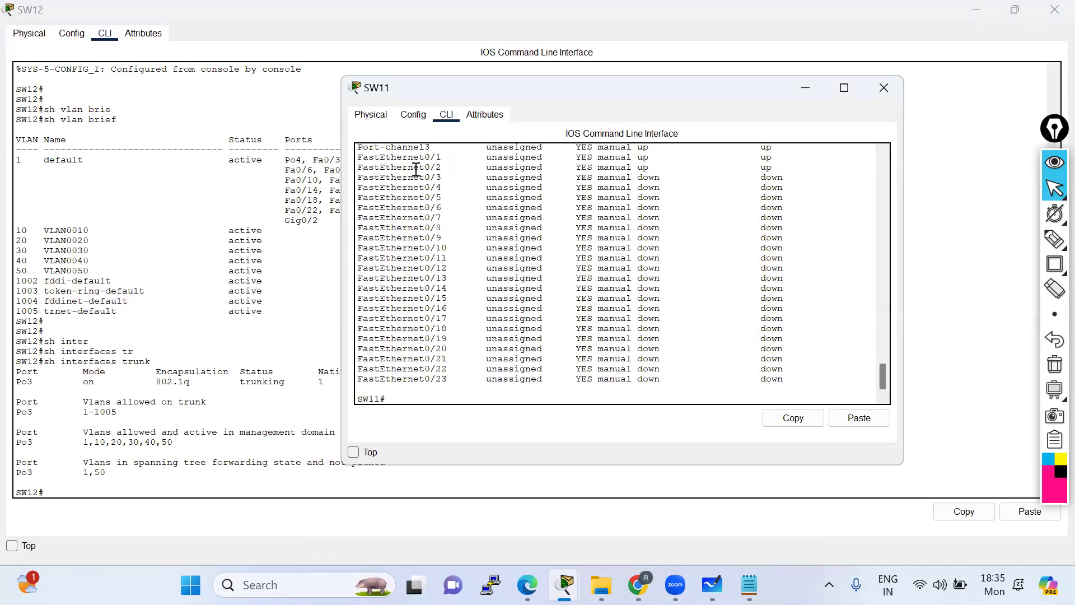
Enter configuration mode on SW11 and open interface Port-channel3, reusing the name from the interface listing
type("conf t")
key("Return")
key("Return")
scroll(473, 178, "up", 2)
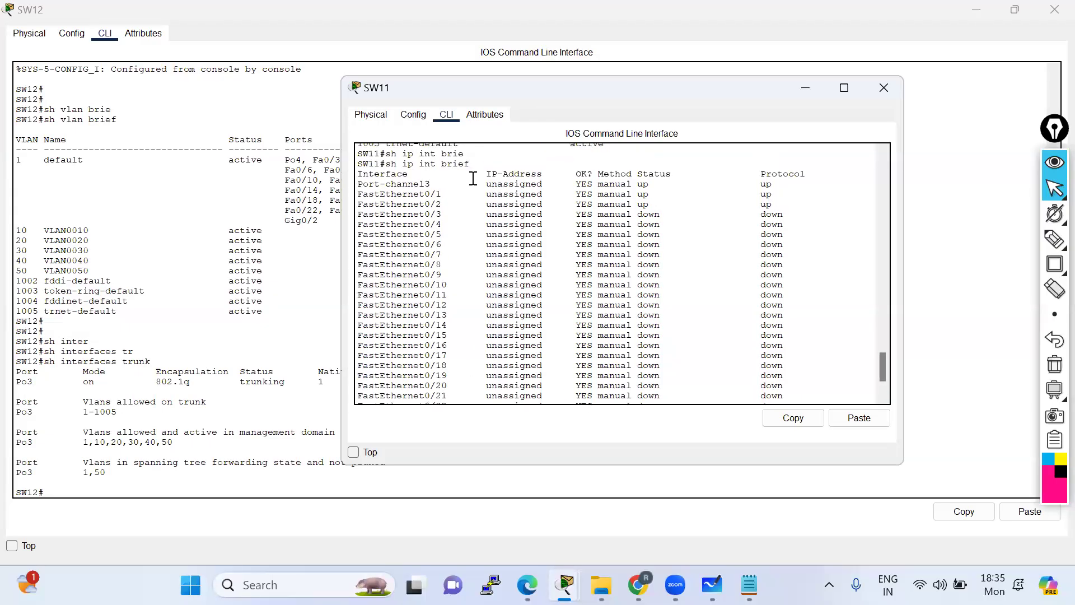
left_click_drag(358, 184, 473, 263)
scroll(486, 269, "down", 2)
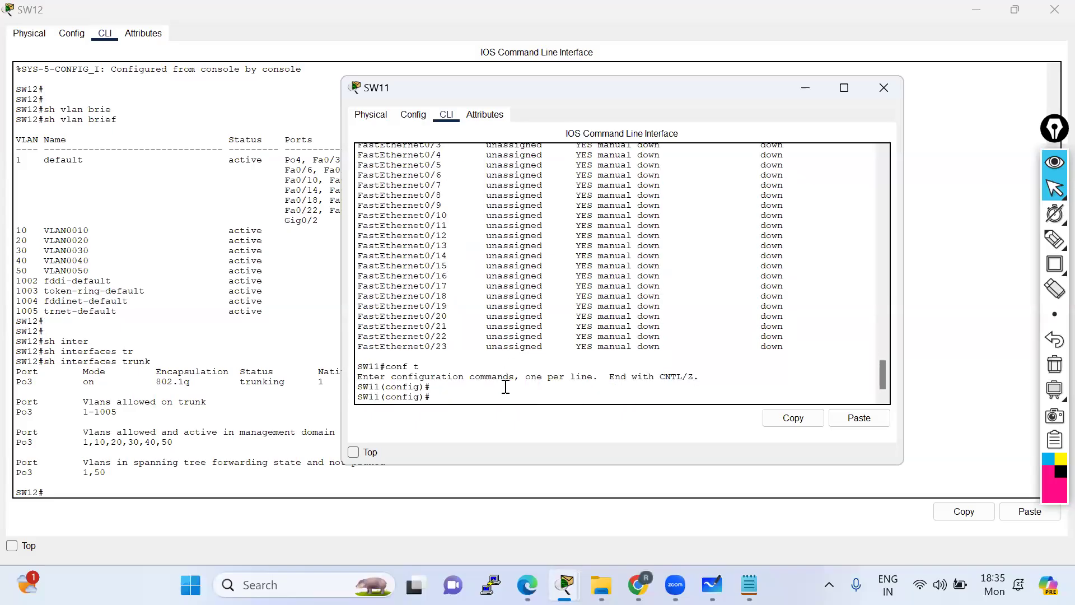
type("inte")
key("Tab")
right_click(506, 386)
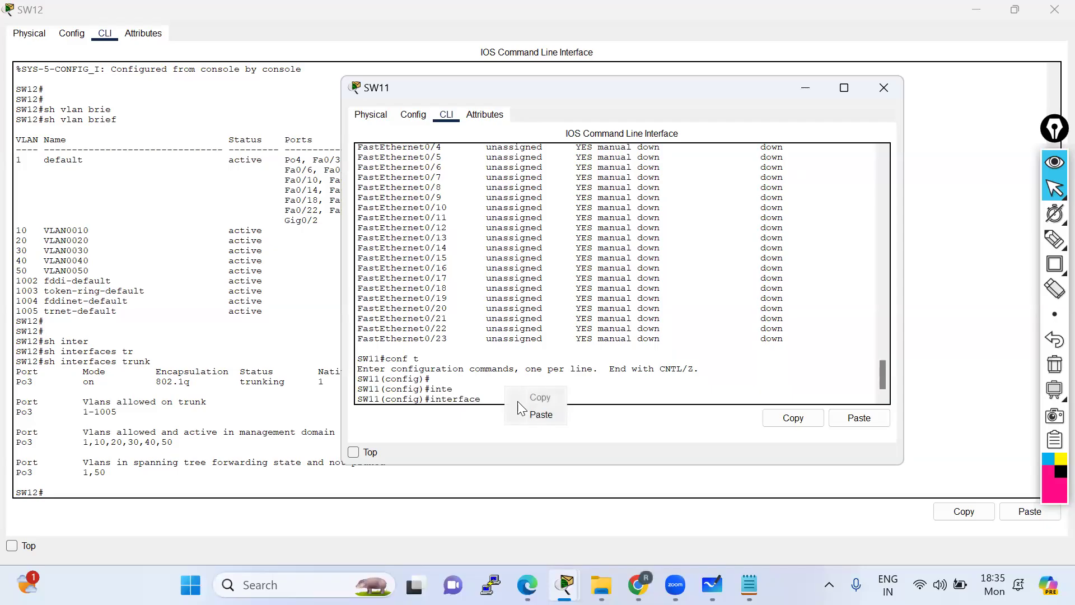
left_click(531, 416)
key("Return")
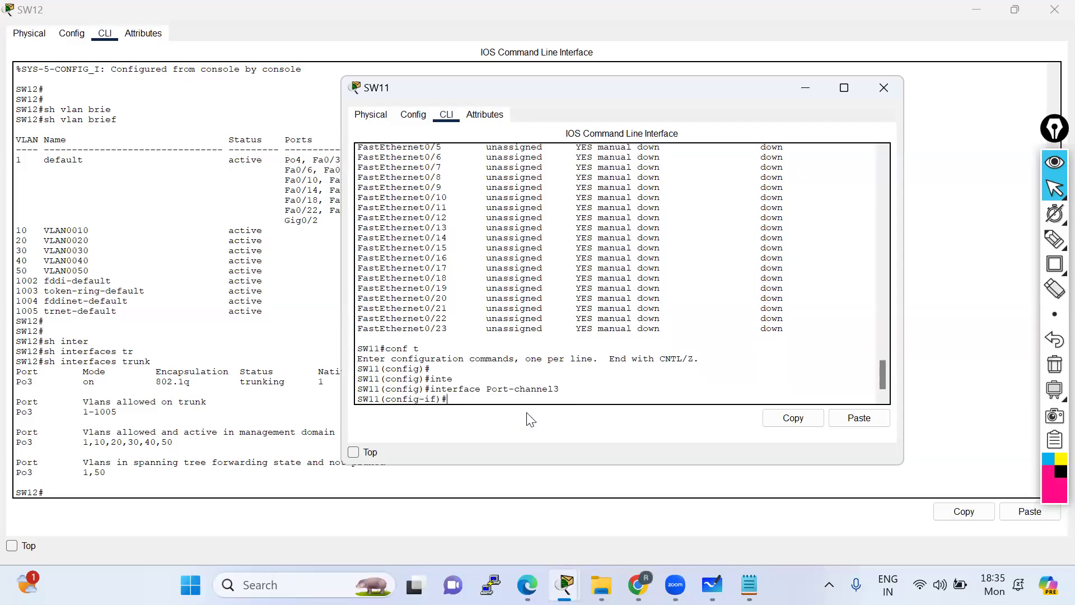
Set the trunk native VLAN of SW11's Port-channel3 to 10 and return to privileged mode
type("swi")
key("Tab")
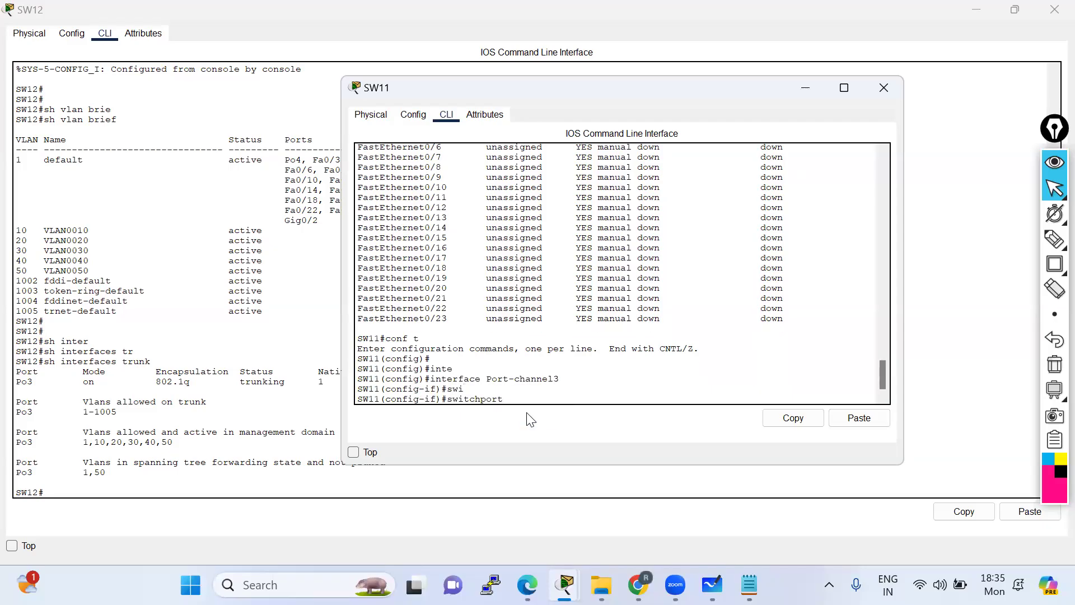
type("tr")
key("Tab")
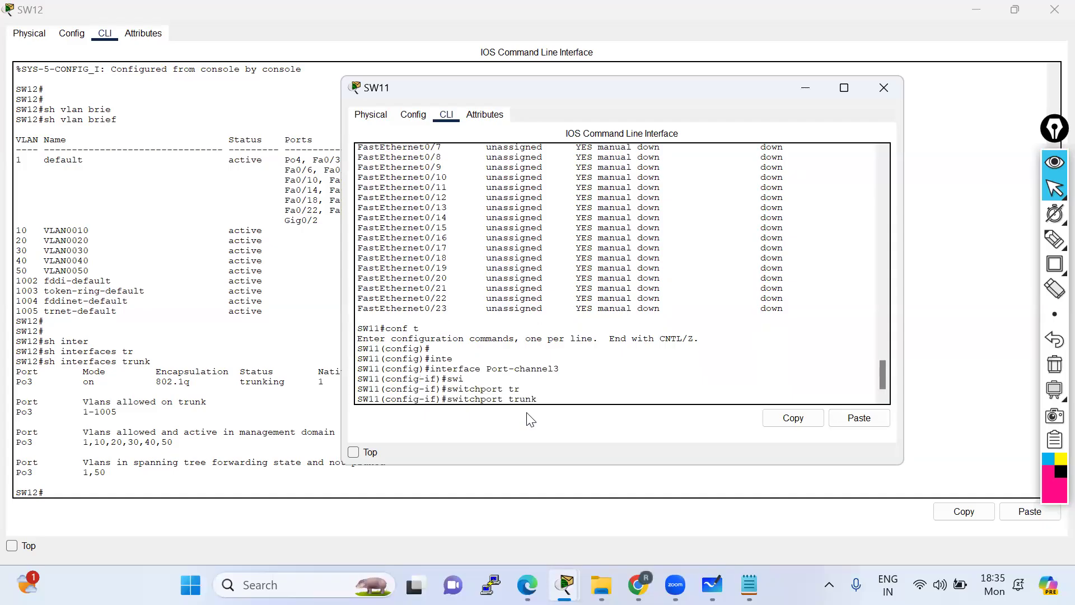
type("nat")
key("Tab")
type("vl")
key("Tab")
type("10")
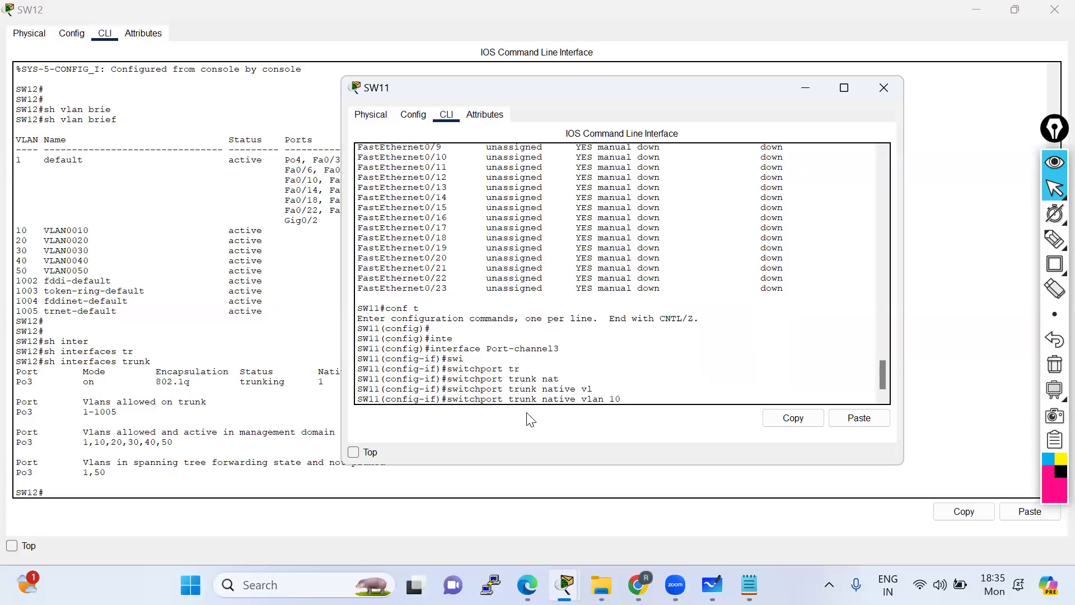
key("Return")
key("Return")
key("Return")
key("ctrl+z")
List SW11's trunk interfaces with sh interfaces trunk and highlight Po3's native VLAN value
type("sh")
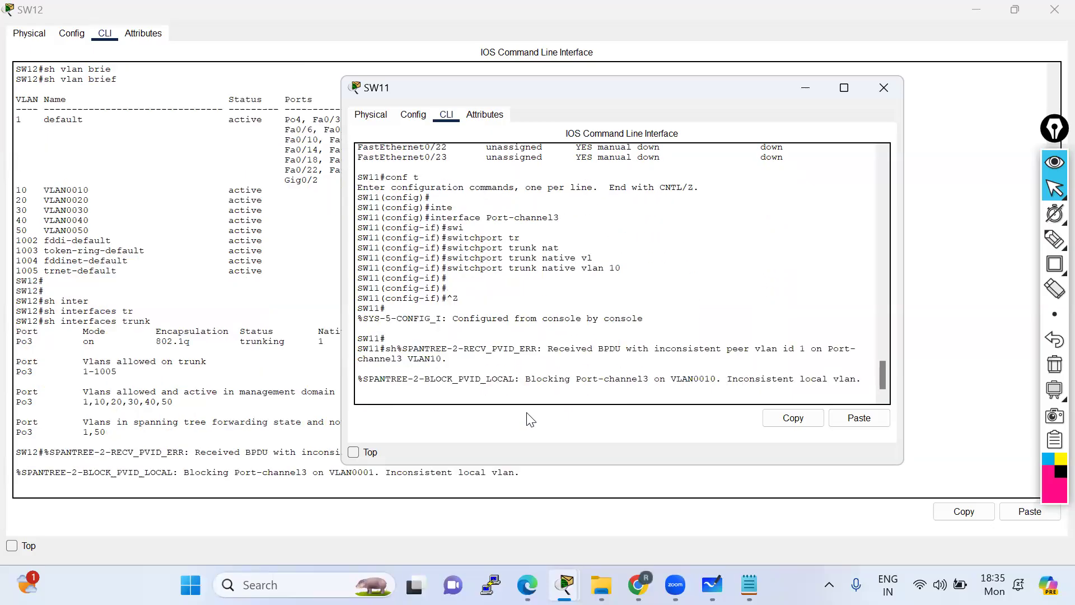
key("Return")
key("Return")
key("Return")
key("Return")
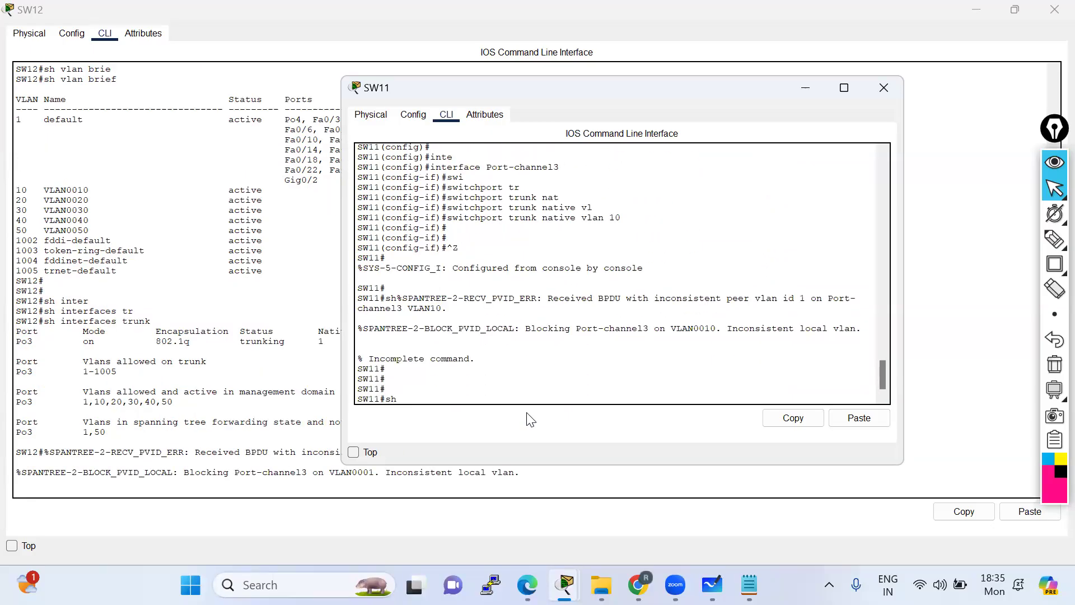
type("sh inter")
key("Tab")
type("tr")
key("Tab")
key("Return")
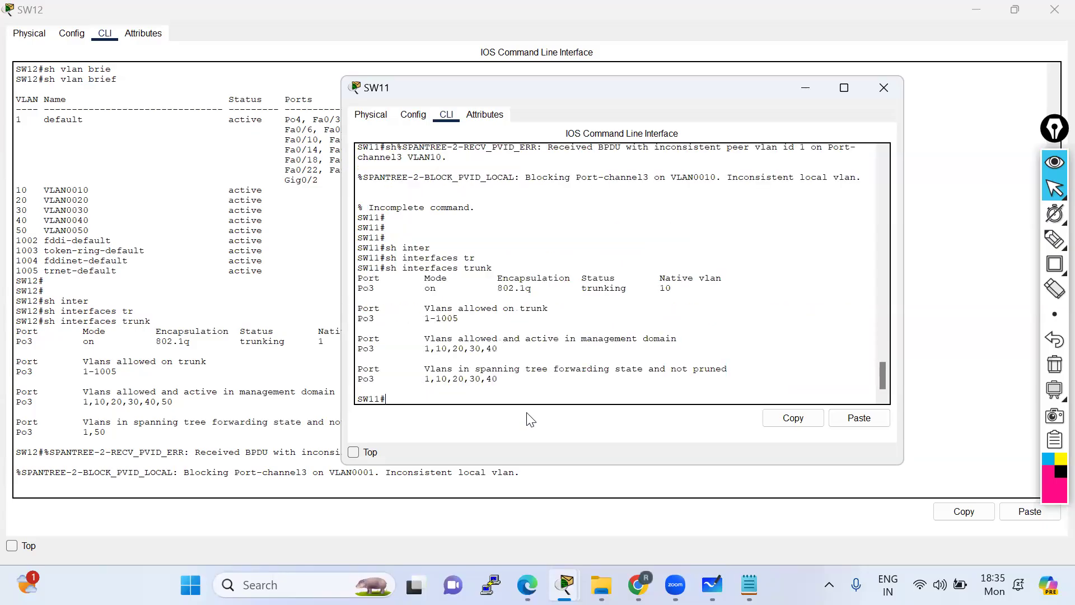
double_click(669, 289)
triple_click(669, 289)
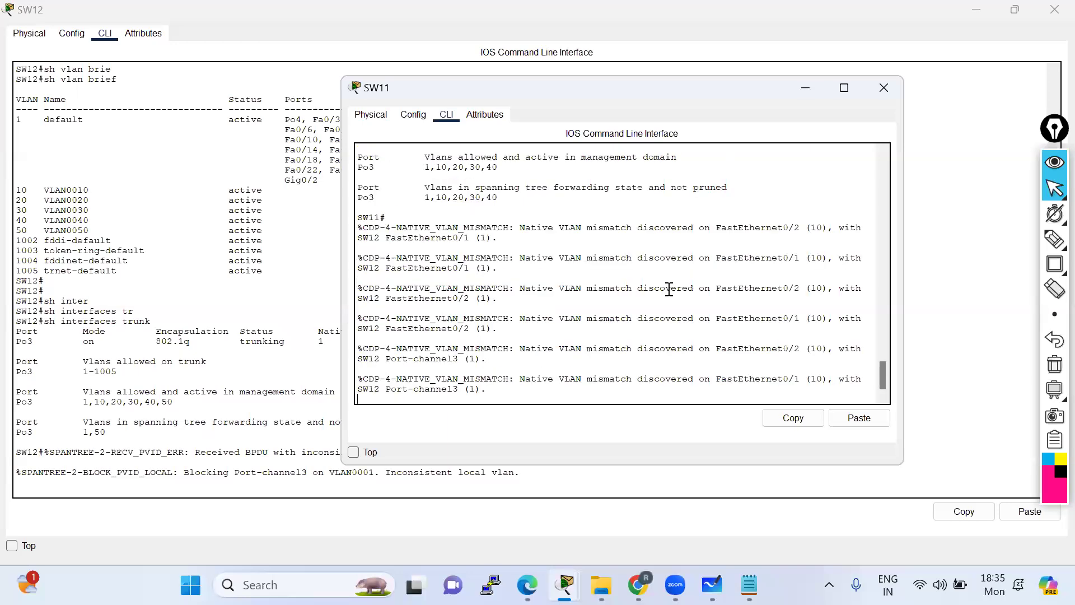
Clear the prompt below SW11's native VLAN mismatch messages and rerun sh interfaces trunk
key("Return")
key("Return")
key("Return")
key("Return")
key("Return")
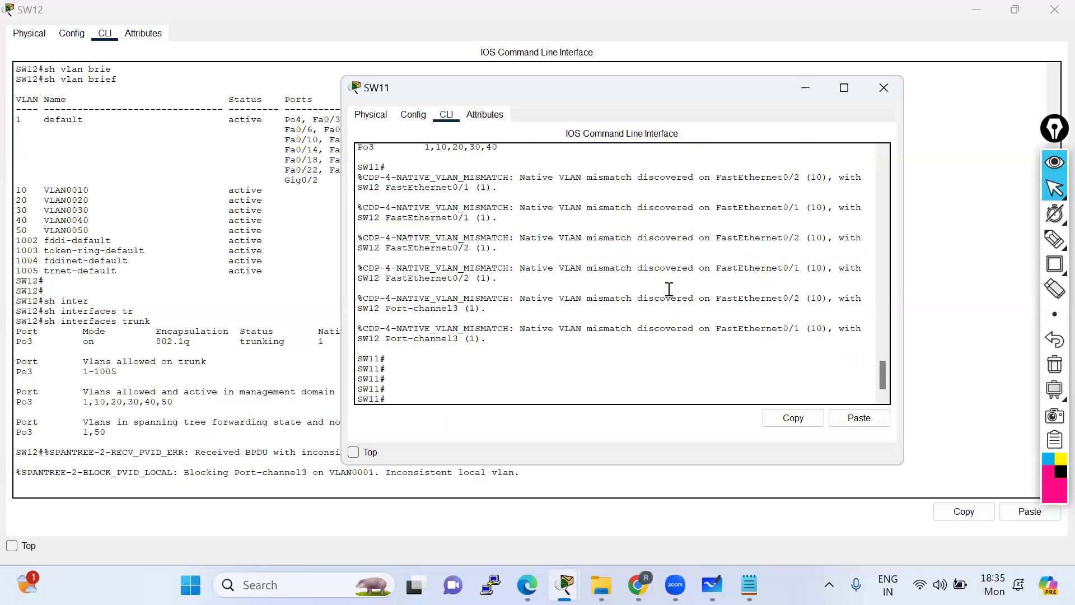
key("Up")
key("Return")
key("Return")
Return to configuration mode on SW11 and reopen interface Port-channel3
type("conf t")
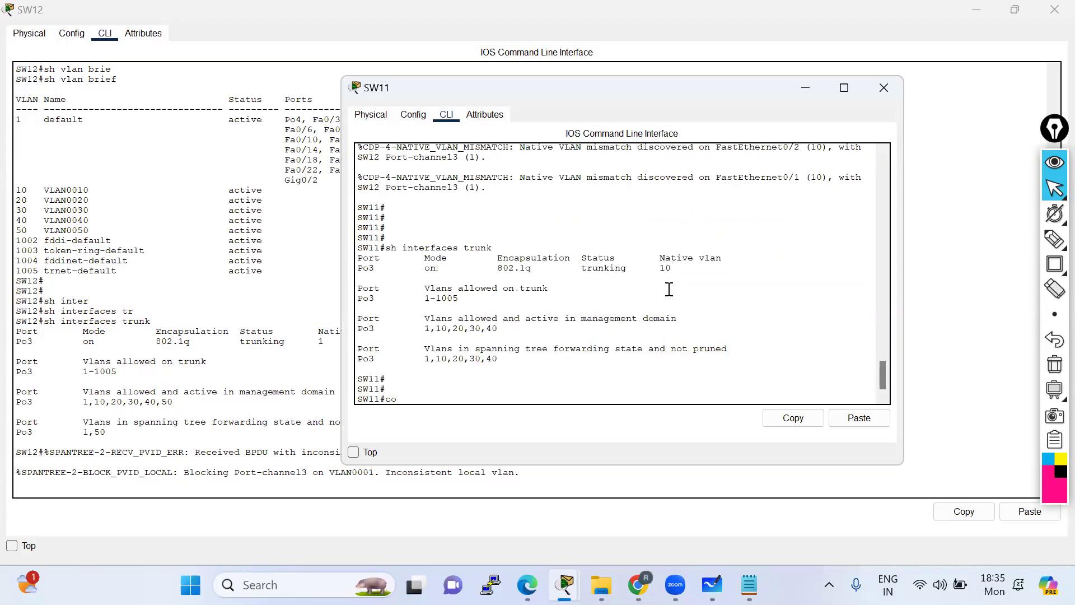
key("Return")
key("Return")
key("Up")
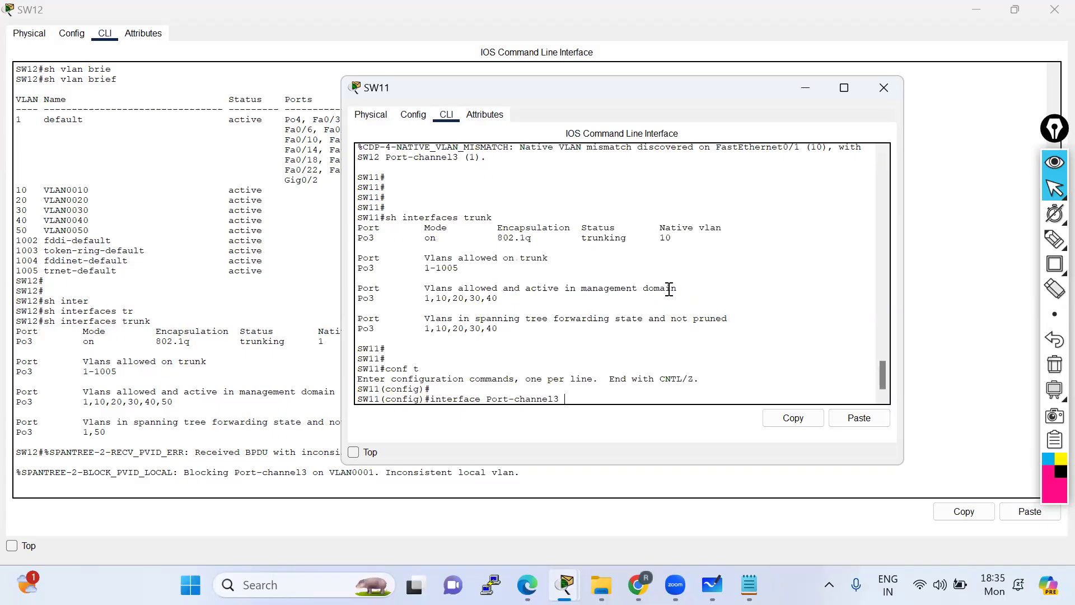
key("Return")
Try to assign two native VLANs, 1,10, to SW11's Port-channel3 trunk
key("Up")
key("Up")
type("1,")
key("Return")
Show the CLI help for the switchport trunk native vlan argument, alone and after VLAN 1
key("Up")
key("BackSpace")
key("BackSpace")
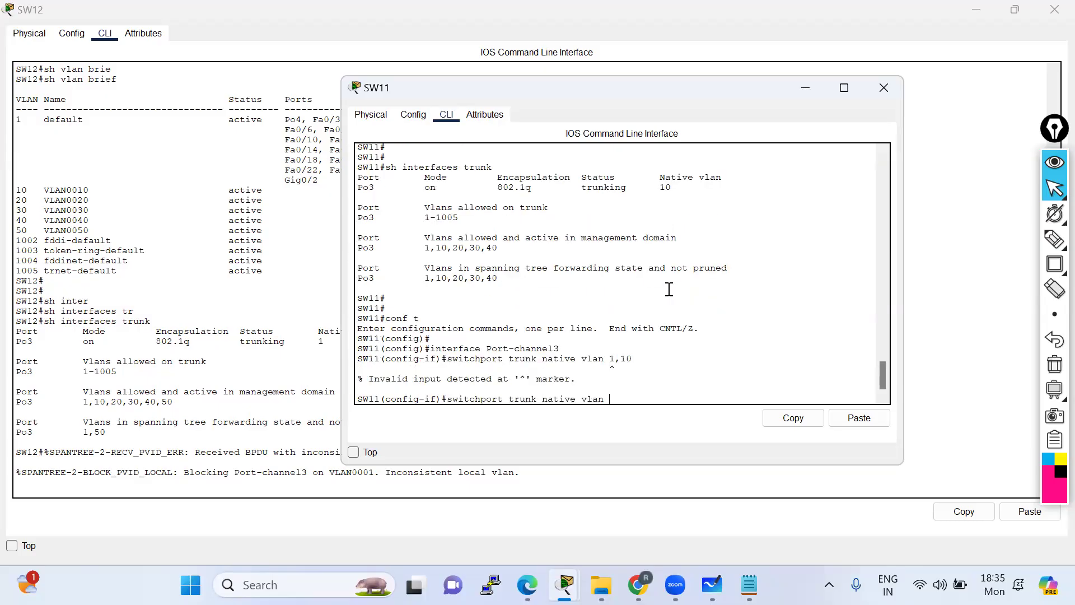
type("?")
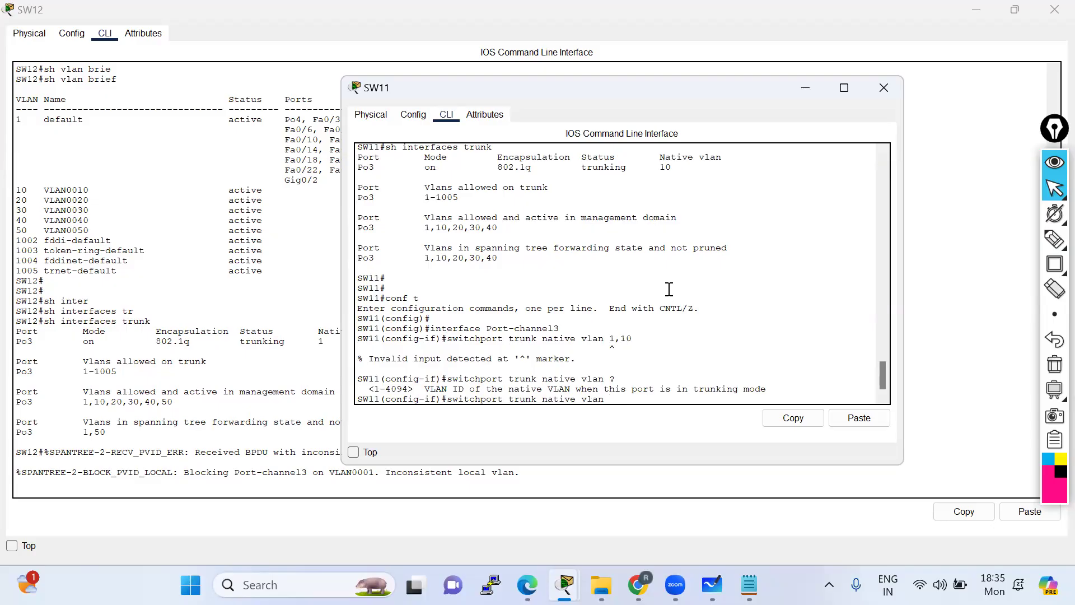
type("1 ?")
Reapply native VLAN 10 to SW11's Port-channel3 and return to privileged mode
key("BackSpace")
type("0")
key("Return")
key("Return")
key("Return")
key("Return")
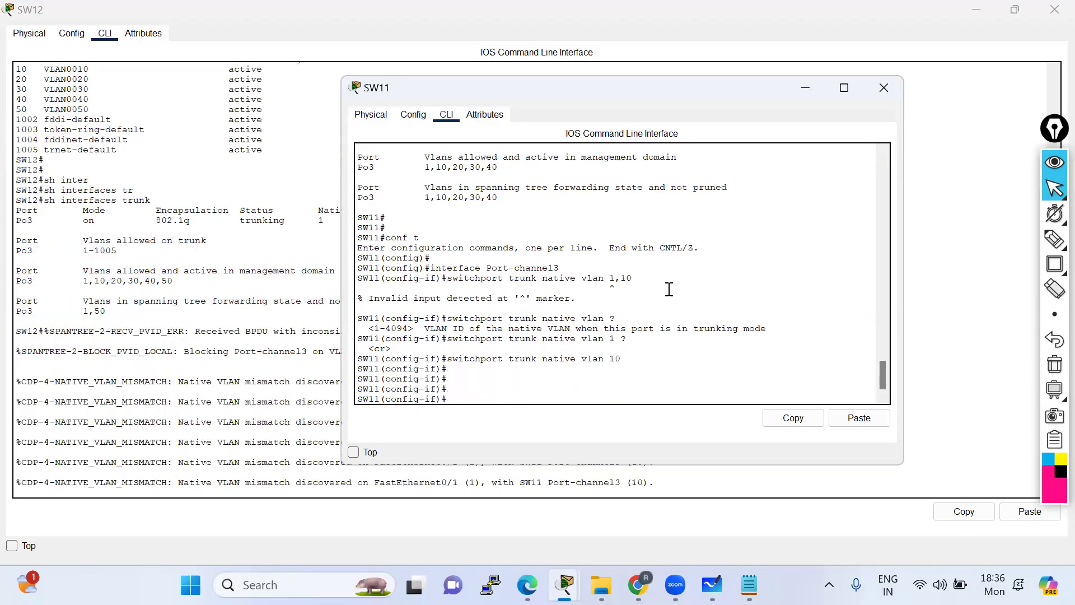
key("ctrl+z")
key("Return")
key("Return")
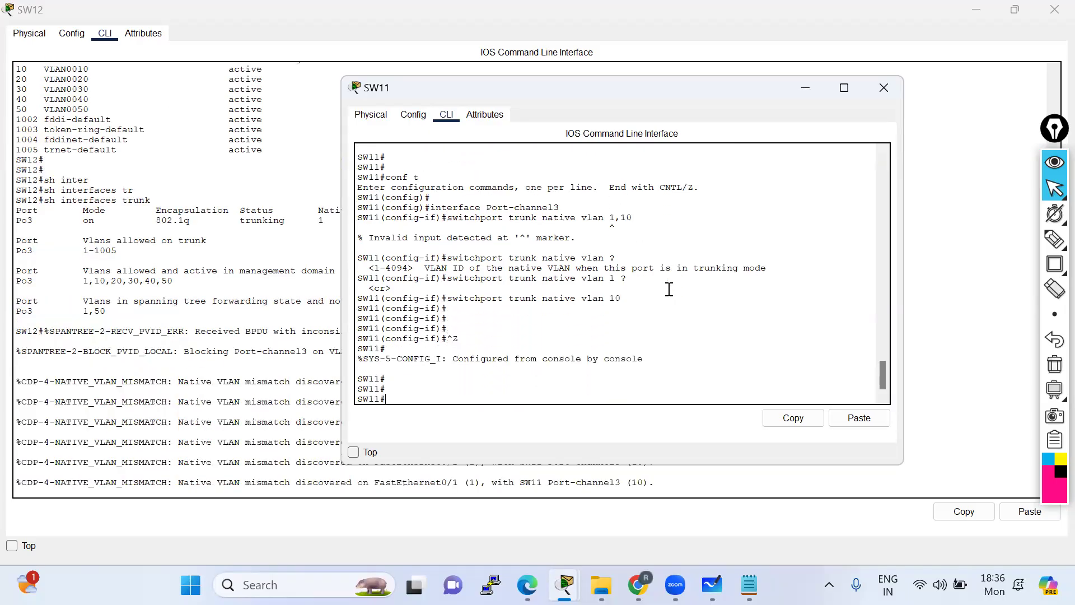
Switch to SW12's CLI and list its interfaces with sh ip int brief
left_click(342, 487)
key("Return")
key("Return")
key("Return")
key("Return")
type("sh")
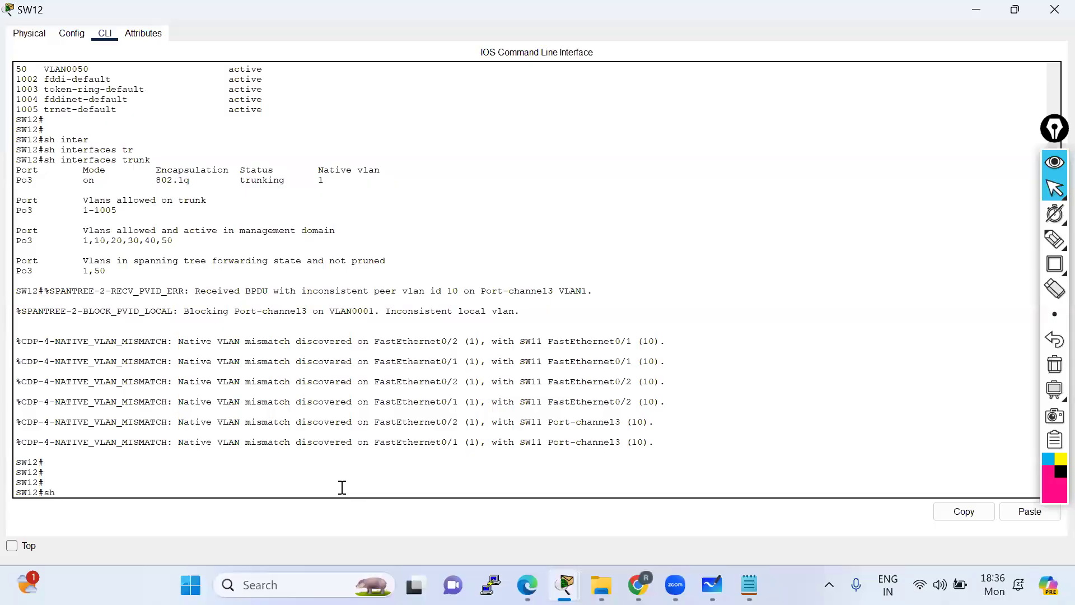
type(" ip int bri")
key("Tab")
key("Return")
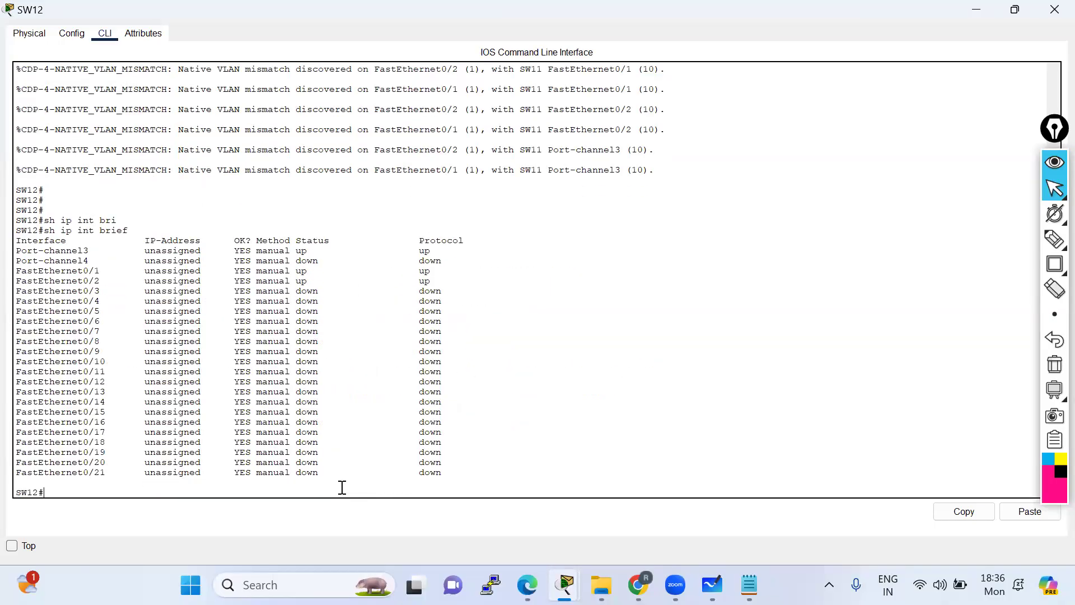
Enter global configuration mode on SW12 and remove interface Port-channel4 with no int po4
key("Return")
key("Return")
type("conf t")
key("Return")
key("Return")
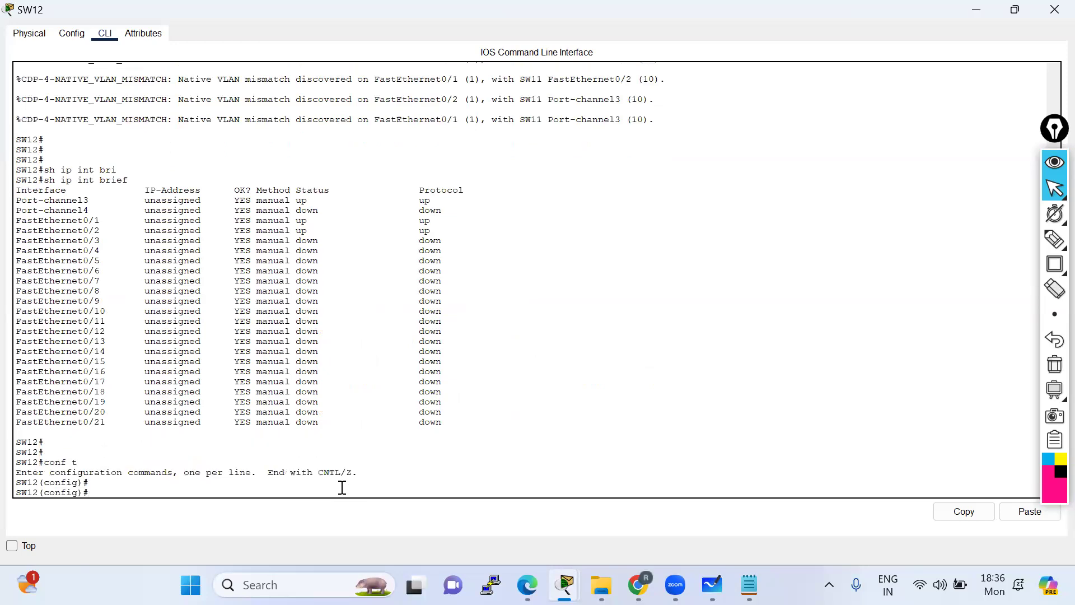
type("no int po4")
key("Return")
key("Return")
key("Return")
Set native VLAN 10 on SW12's Port-channel3 trunk and return to privileged mode
type("int p")
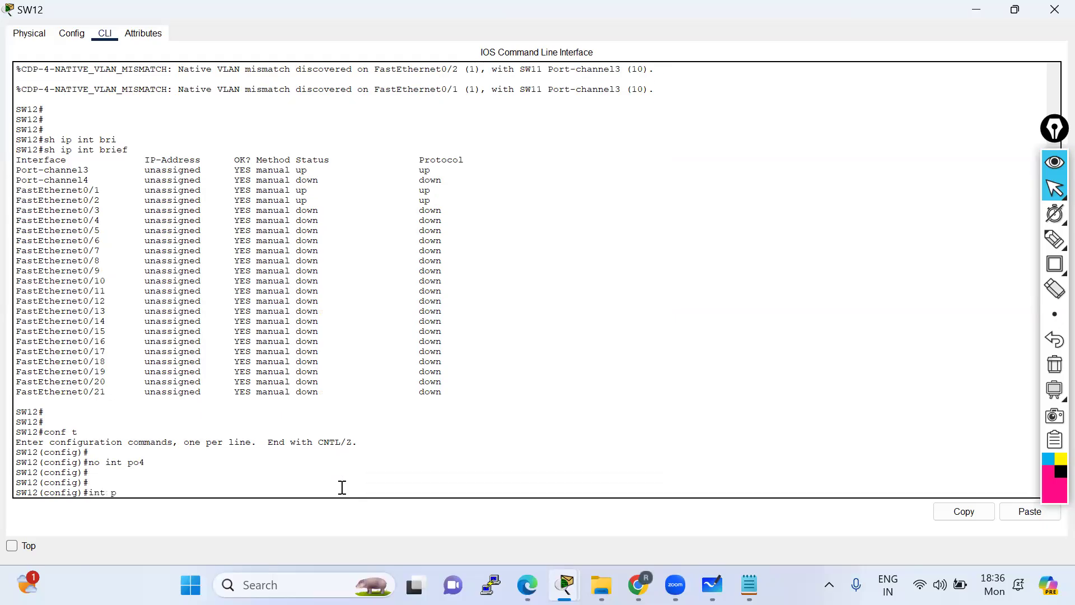
type("ort3")
key("Return")
key("Return")
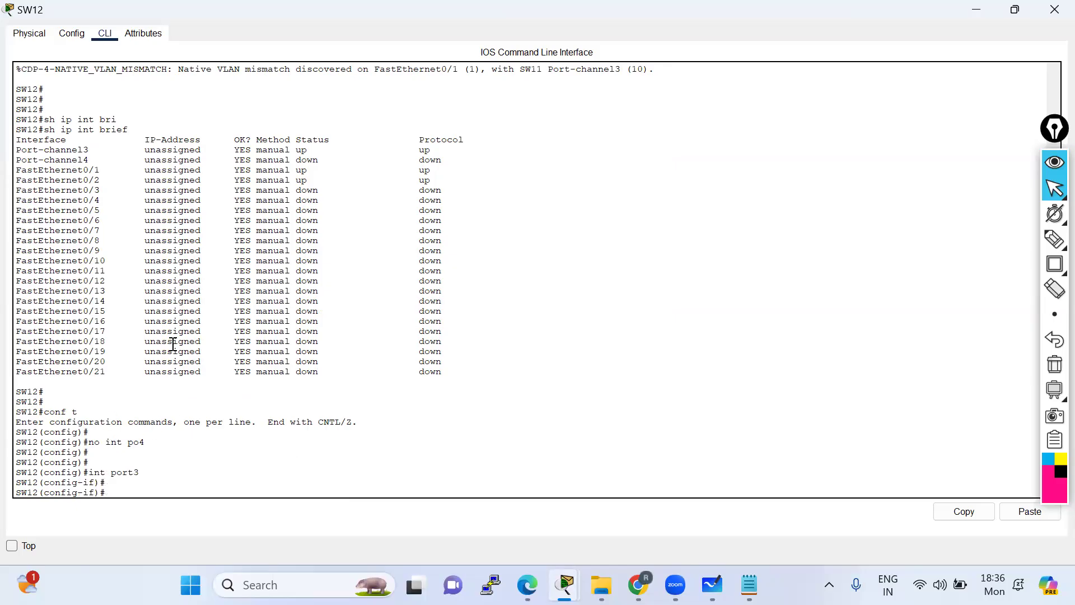
type("swi")
key("Tab")
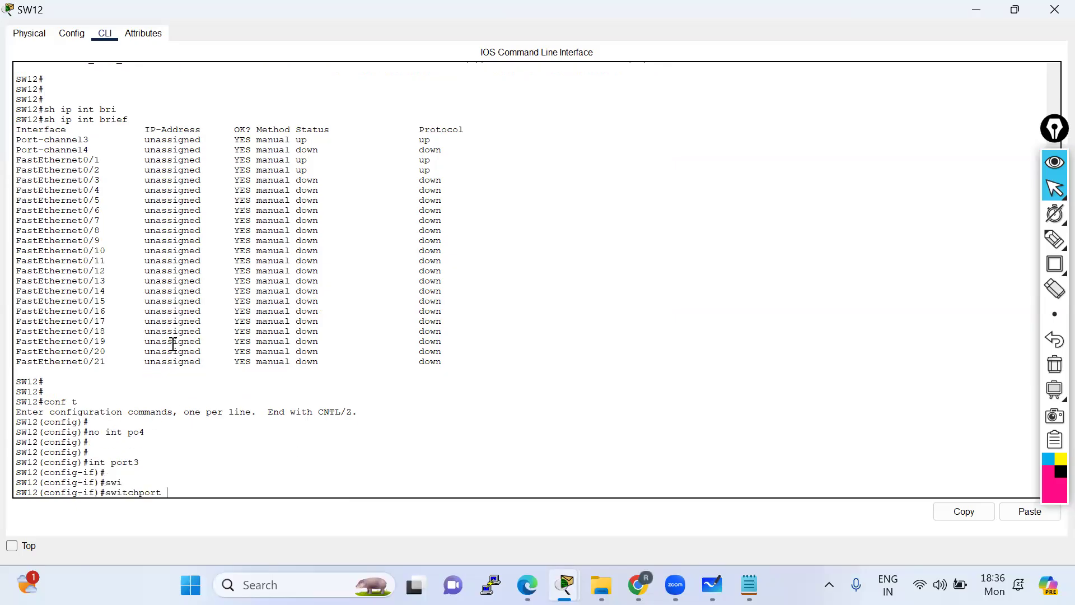
type("tr")
key("Tab")
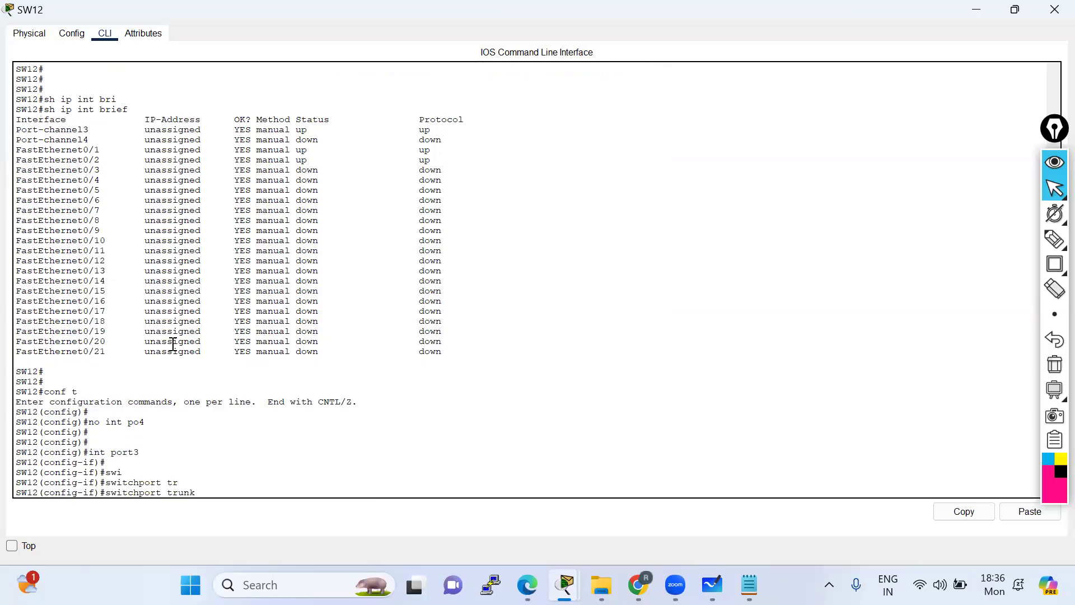
type("nat")
key("Tab")
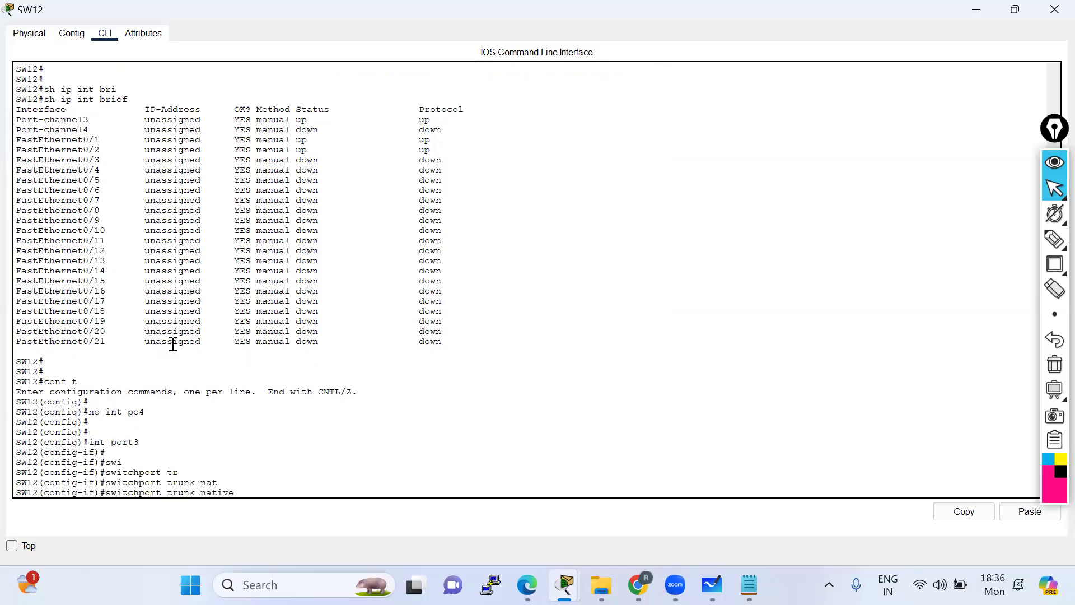
type("vl")
key("Tab")
type("10")
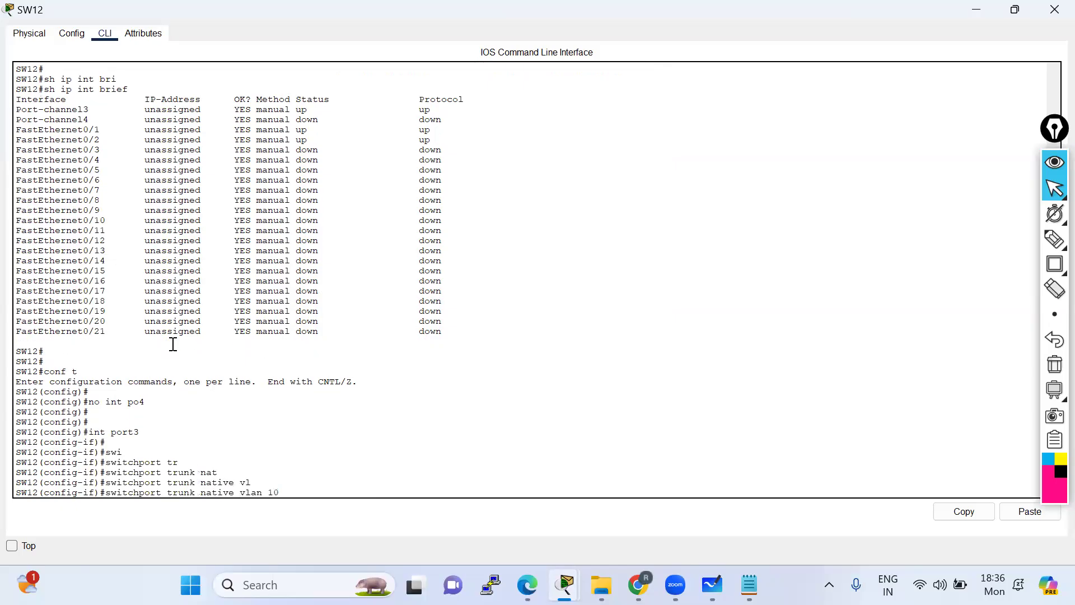
key("Return")
key("Return")
key("Return")
key("ctrl+z")
key("Return")
key("Return")
key("Return")
key("Return")
Show SW12's trunk interfaces with sh interfaces trunk and check the native VLAN of Po3
type("sh")
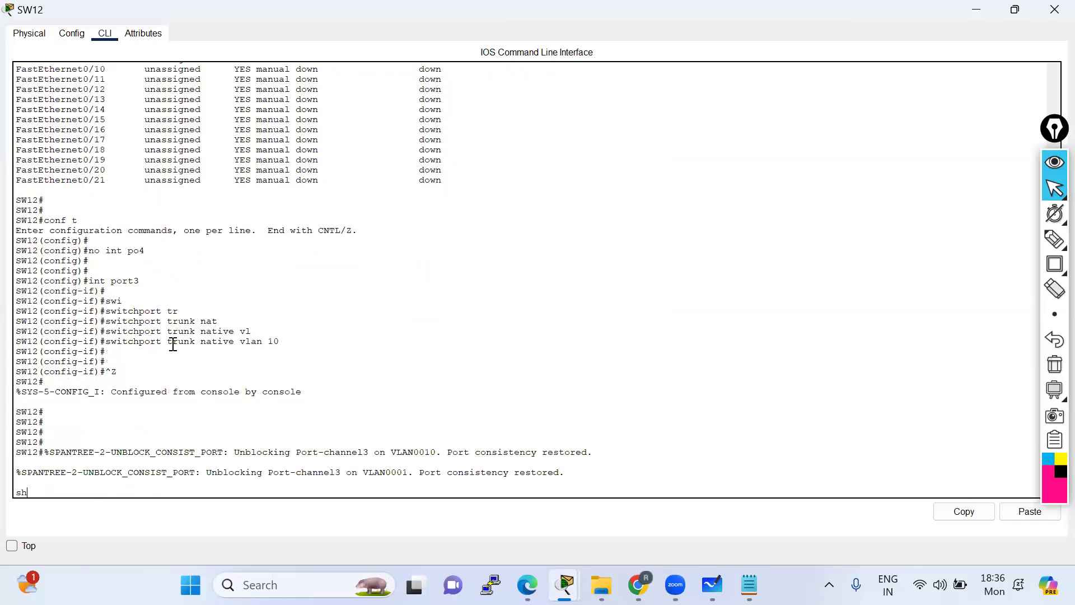
type(" inter")
key("Tab")
type("tr")
key("Tab")
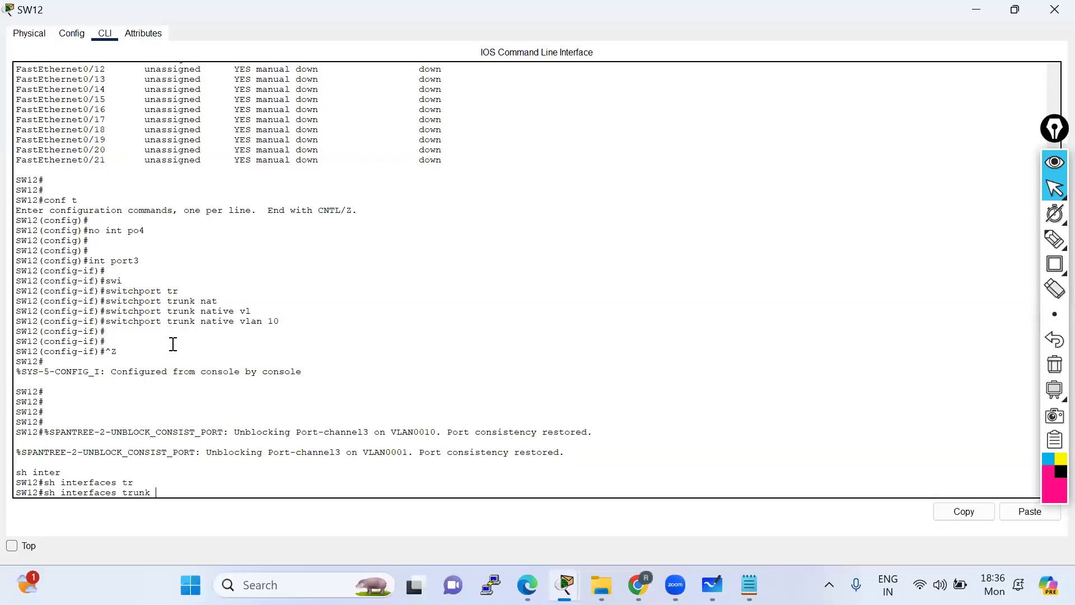
key("Return")
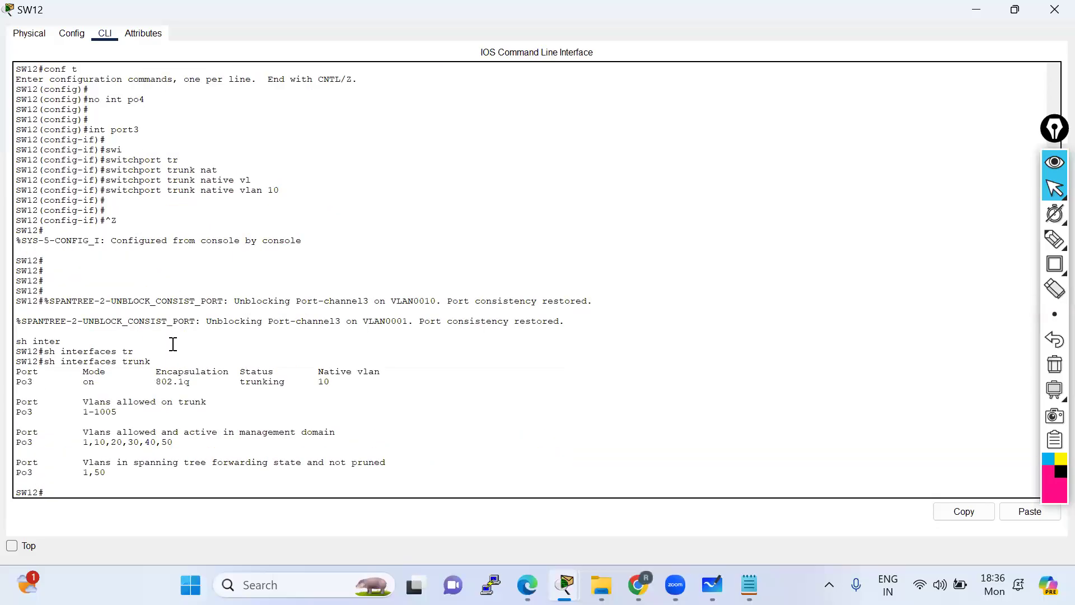
double_click(319, 384)
key("alt+Tab")
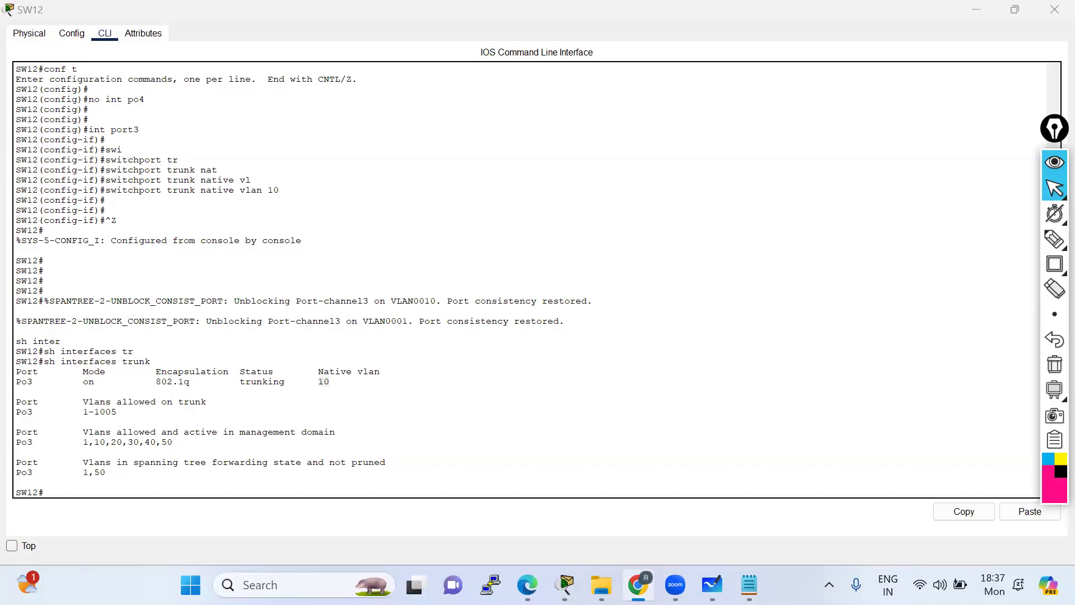
Draw two boxes as switches with the annotation pen and connect them with two parallel links
left_click(1054, 239)
left_click(982, 250)
mouse_move(600, 249)
left_mouse_down()
mouse_move(600, 215)
mouse_move(611, 252)
left_mouse_up()
mouse_move(909, 154)
left_mouse_down()
mouse_move(915, 205)
mouse_move(882, 219)
left_mouse_up()
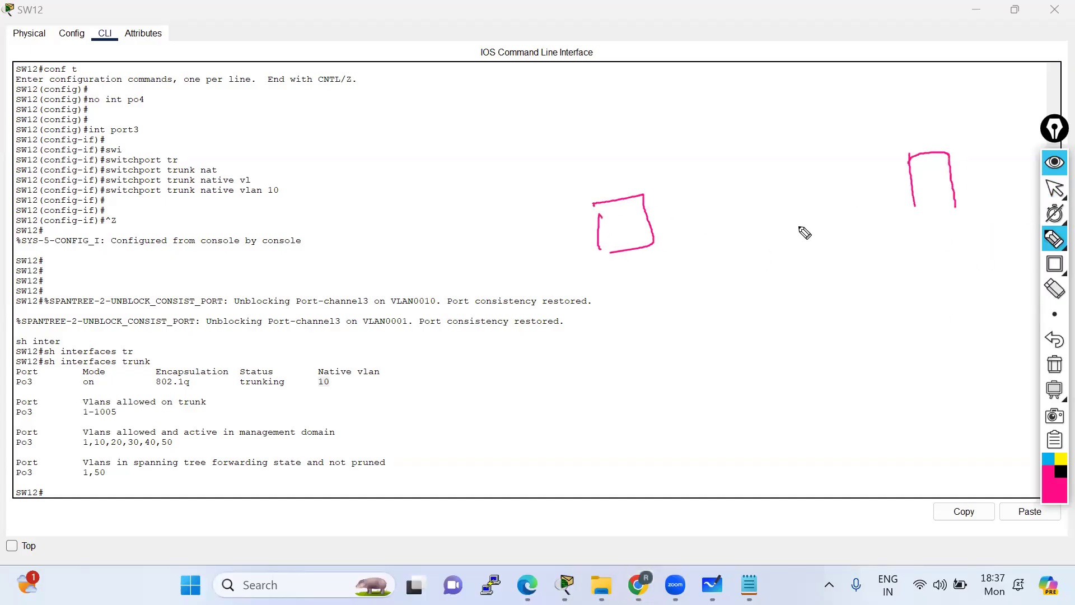
mouse_move(659, 225)
left_mouse_down()
mouse_move(906, 170)
mouse_move(889, 177)
left_mouse_up()
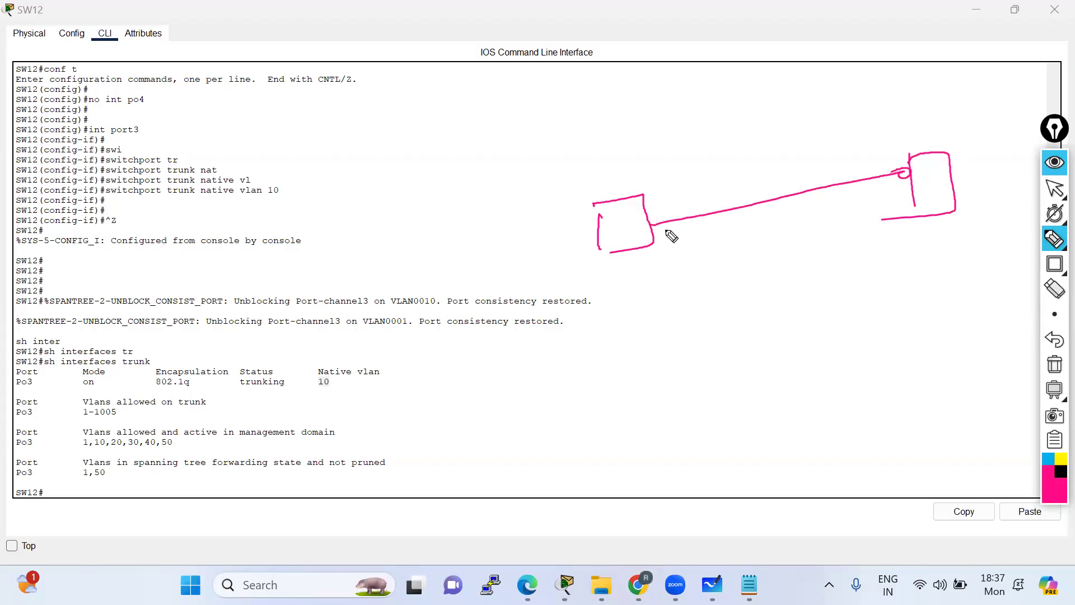
left_click_drag(654, 241, 903, 192)
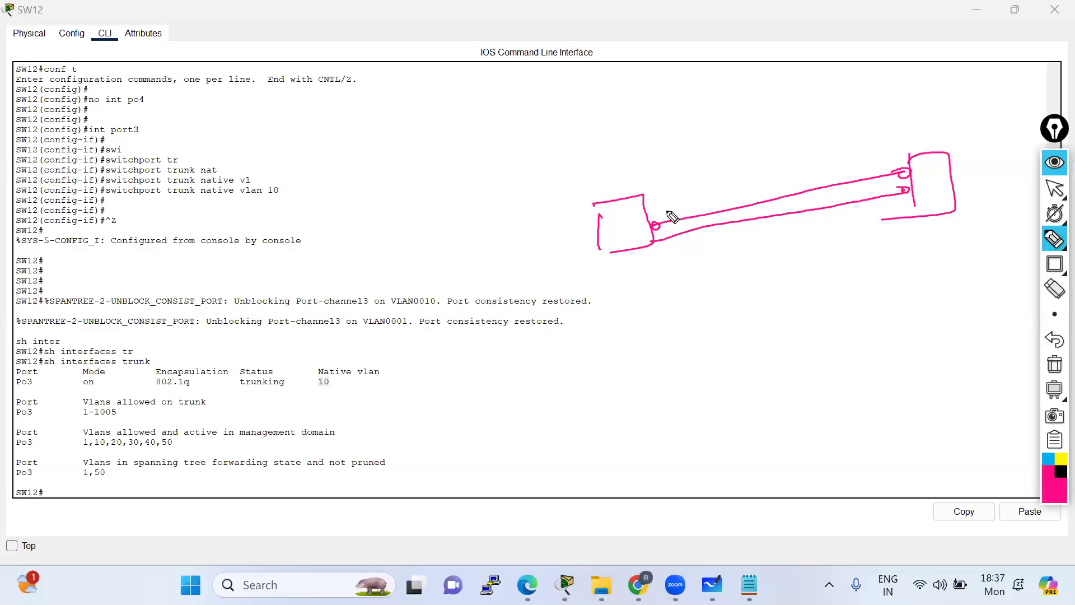
Mark the link end and draw an arrow into the first switch box, labelling it 1, 10
left_click_drag(662, 225, 690, 226)
mouse_move(580, 195)
left_mouse_down()
mouse_move(602, 228)
mouse_move(625, 226)
mouse_move(618, 233)
left_mouse_up()
left_click_drag(609, 179, 597, 193)
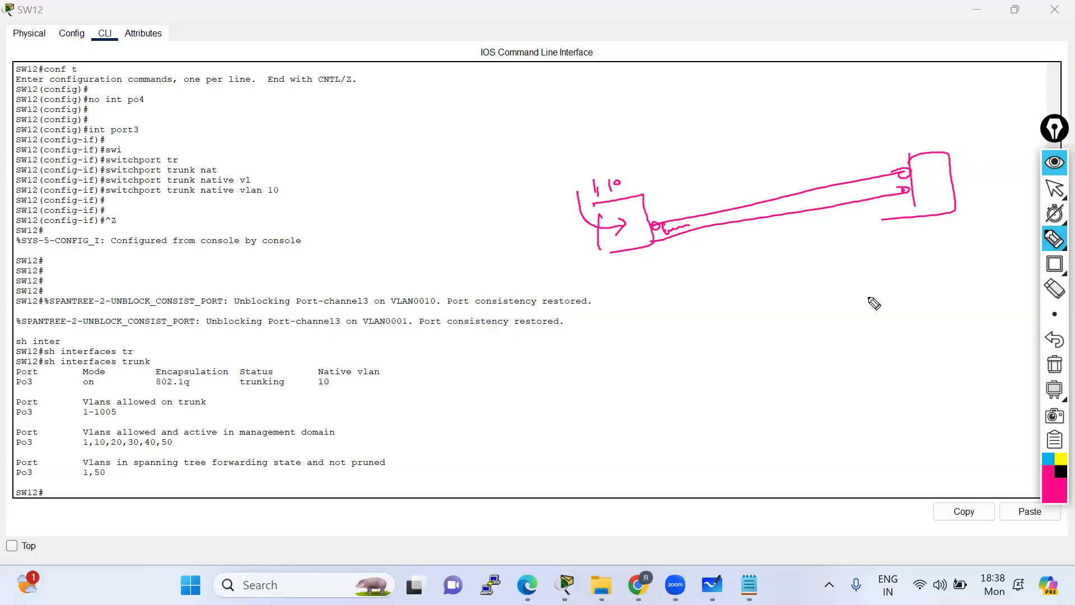
Write VLAN 1 below the drawn links, circle it twice and return to the normal pointer
mouse_move(799, 282)
left_mouse_down()
mouse_move(841, 286)
mouse_move(863, 268)
left_mouse_up()
mouse_move(861, 243)
left_mouse_down()
mouse_move(806, 252)
mouse_move(878, 288)
left_mouse_up()
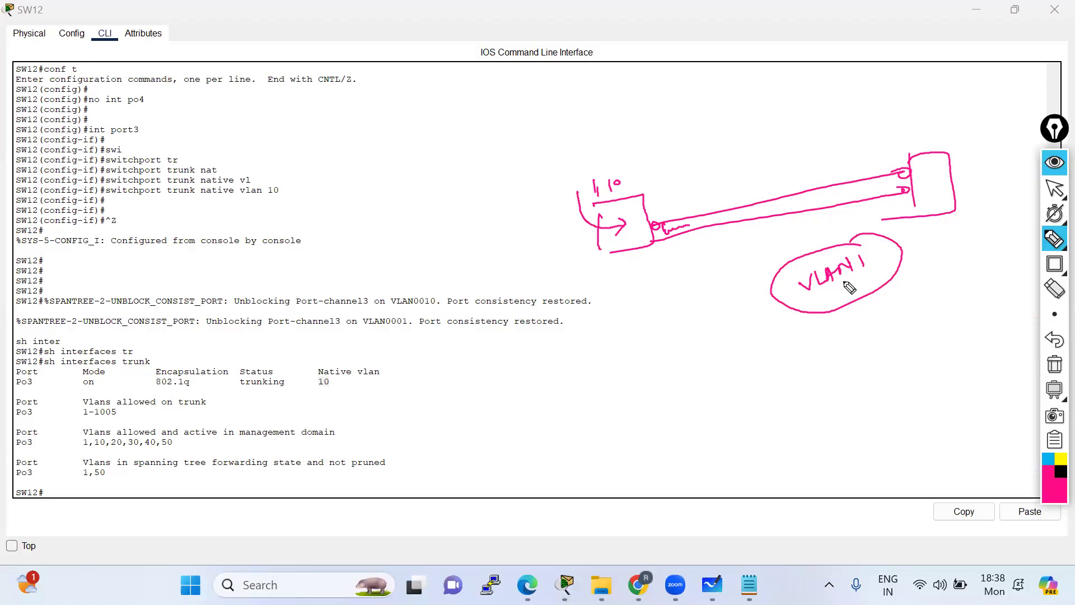
mouse_move(869, 260)
left_mouse_down()
mouse_move(809, 324)
mouse_move(853, 242)
left_mouse_up()
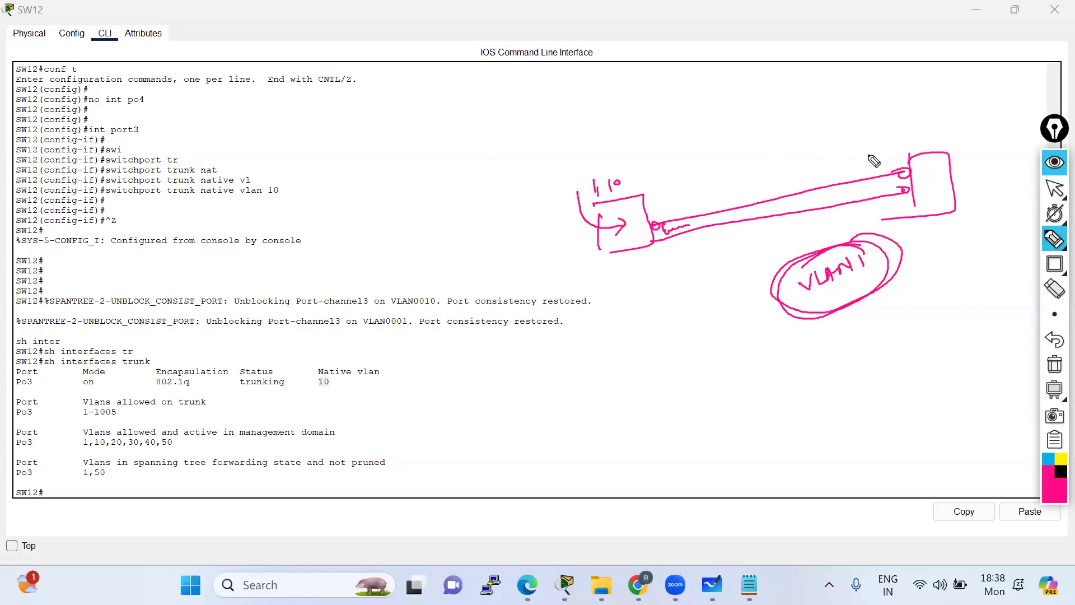
left_click(1055, 189)
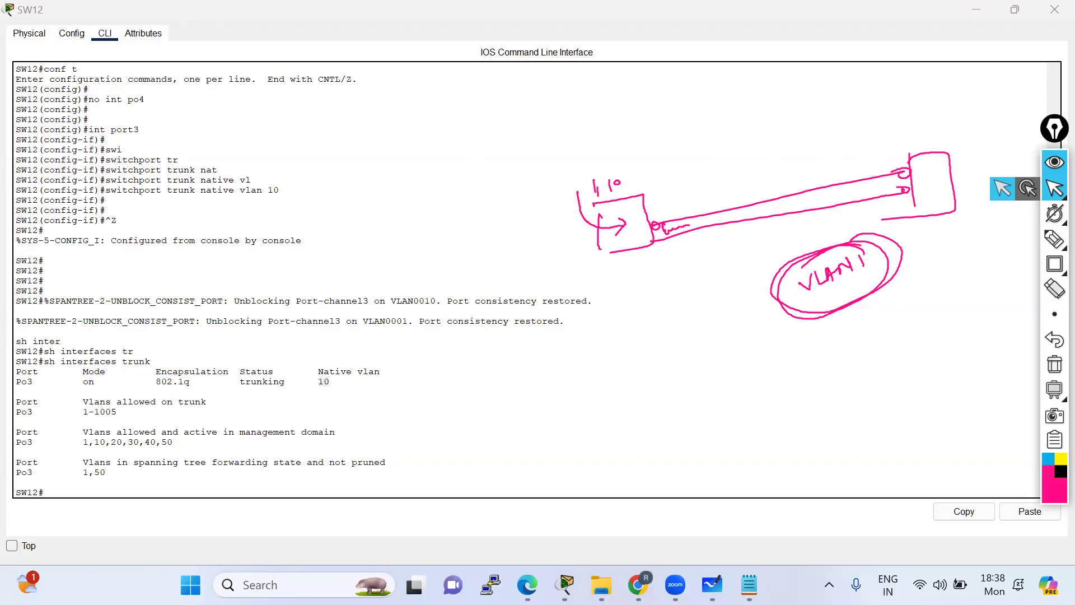
Switch to Edge, search Google in a new tab for "why we use native vlan" and clear the pen annotations
left_click(527, 585)
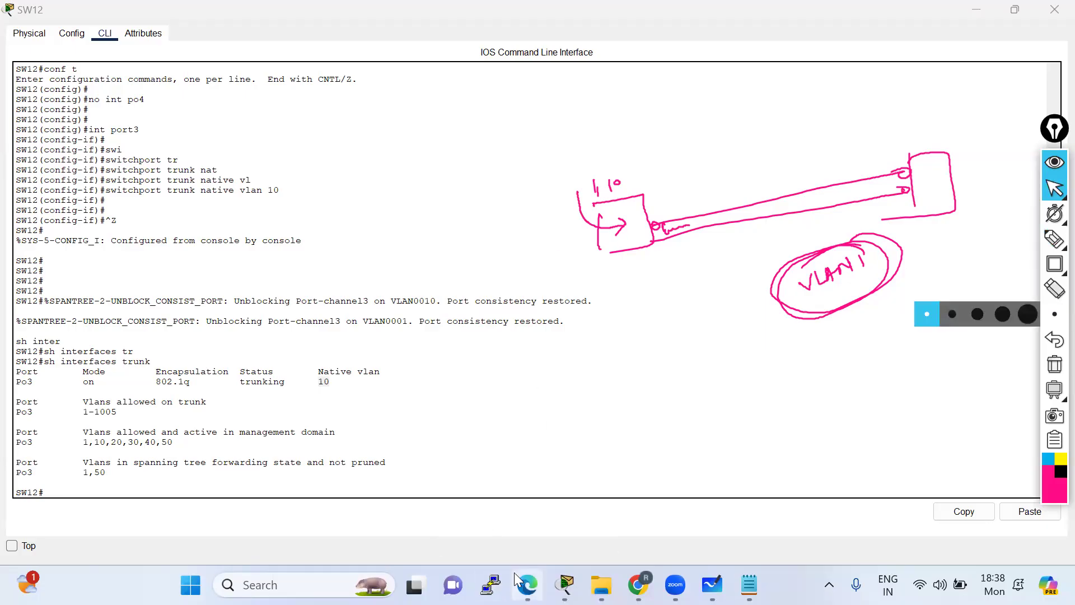
key("ctrl+t")
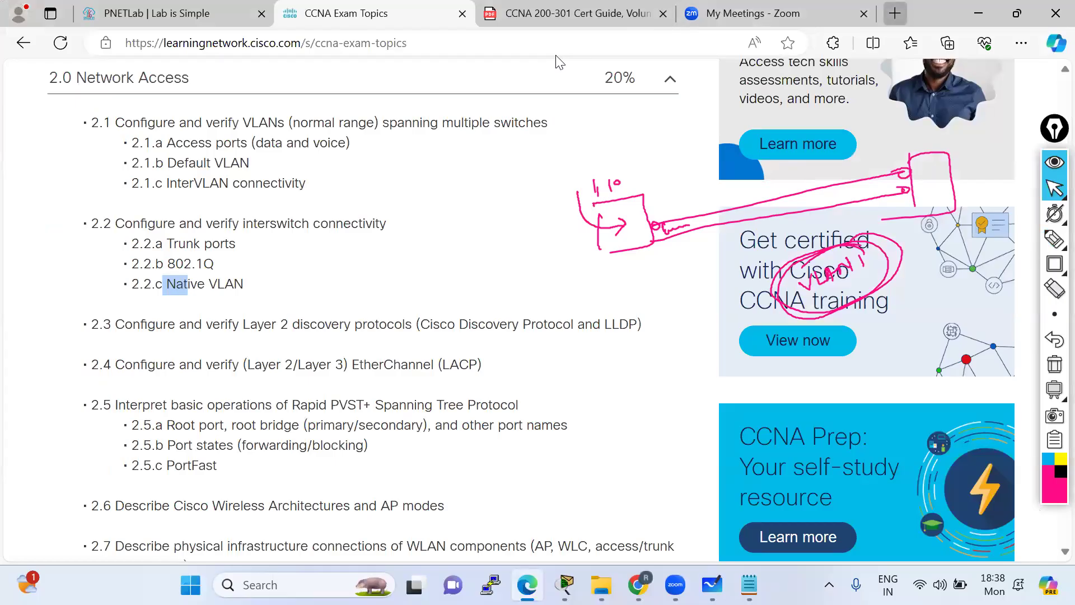
type("goo")
key("Return")
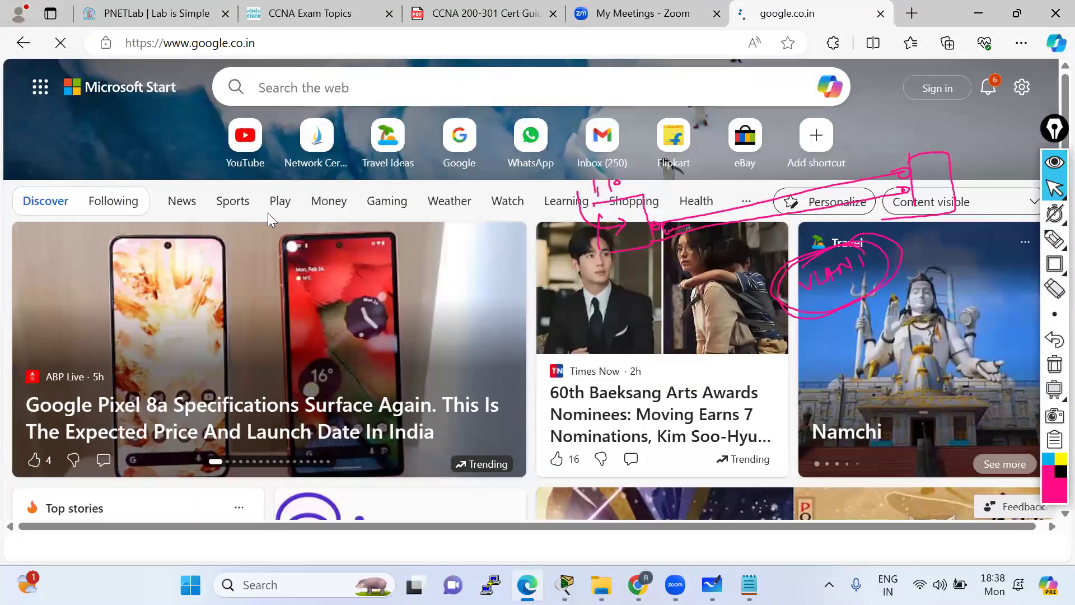
type("why ")
type("we ya")
key("BackSpace")
key("BackSpace")
type("use n")
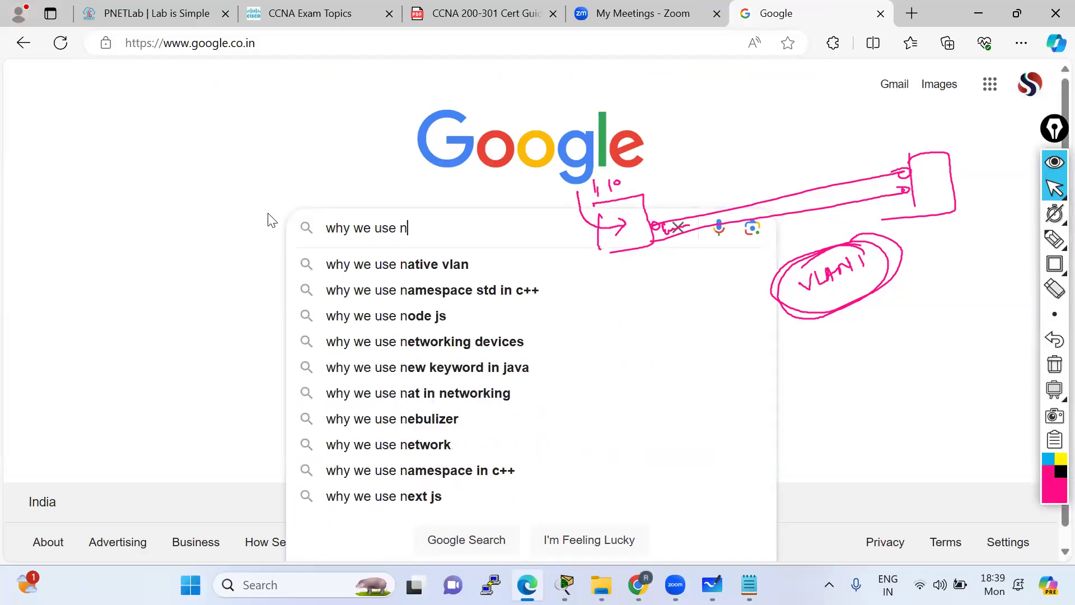
type("ative vlan")
key("Return")
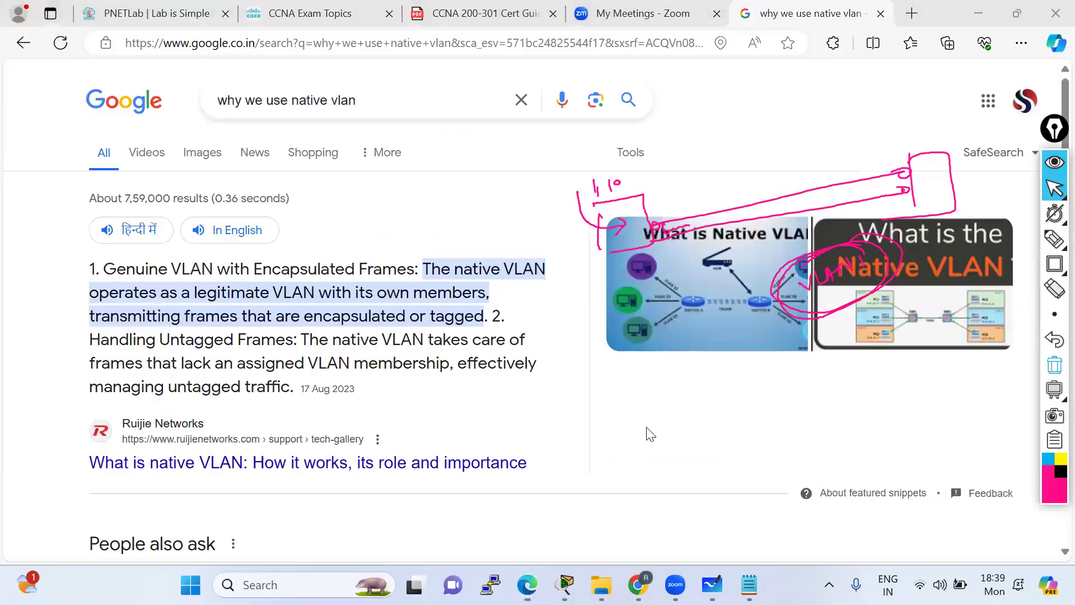
left_click(1055, 363)
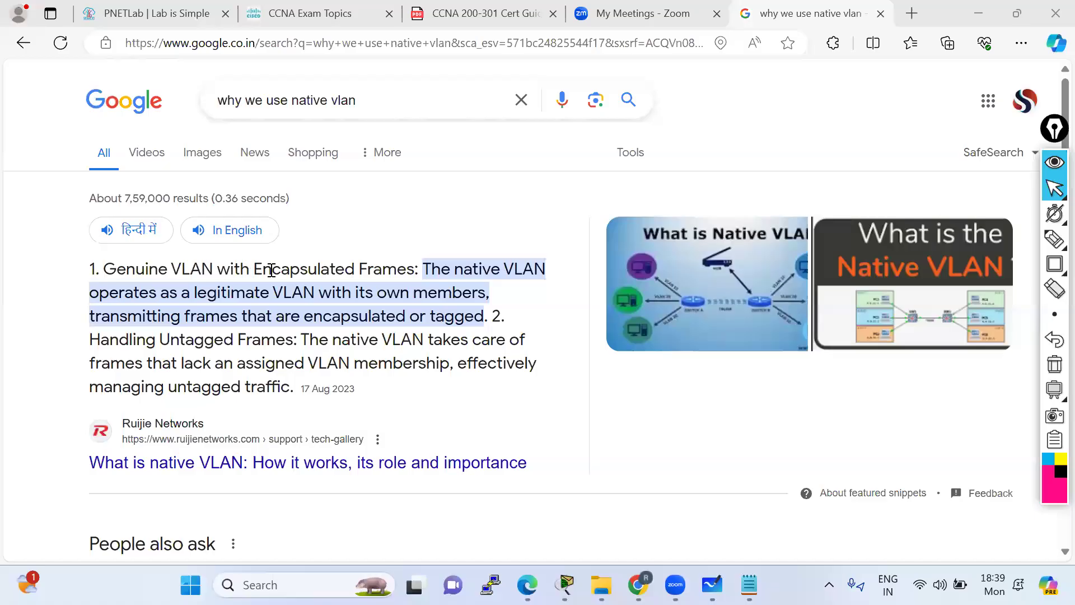
Examine the snippet's "Genuine VLAN with Encapsulated Frames" heading and the related answer to "What is the native VLAN for?"
left_click_drag(416, 269, 111, 268)
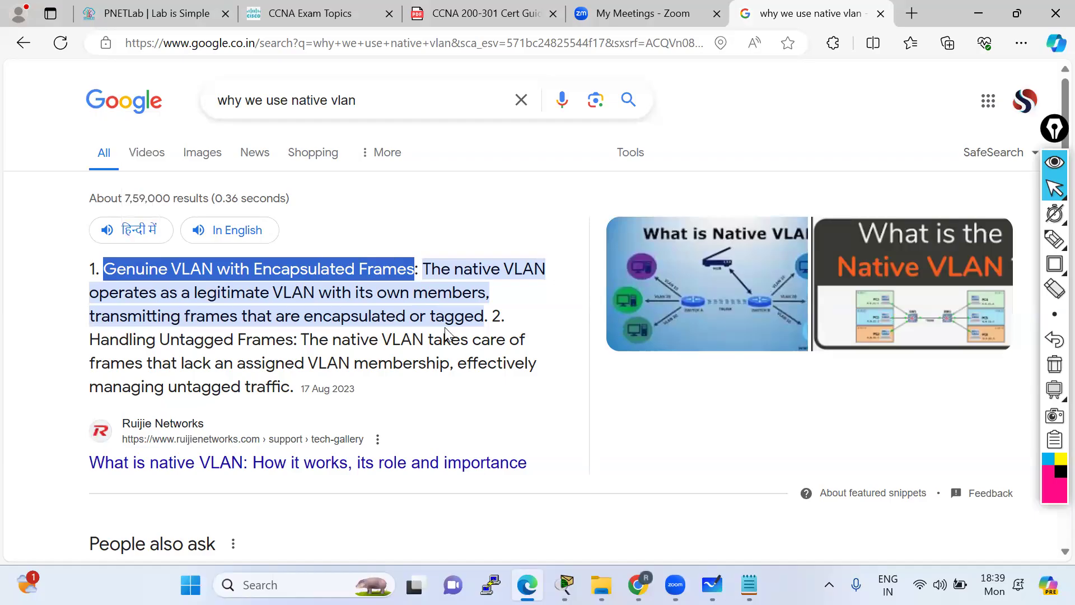
scroll(441, 324, "down", 2)
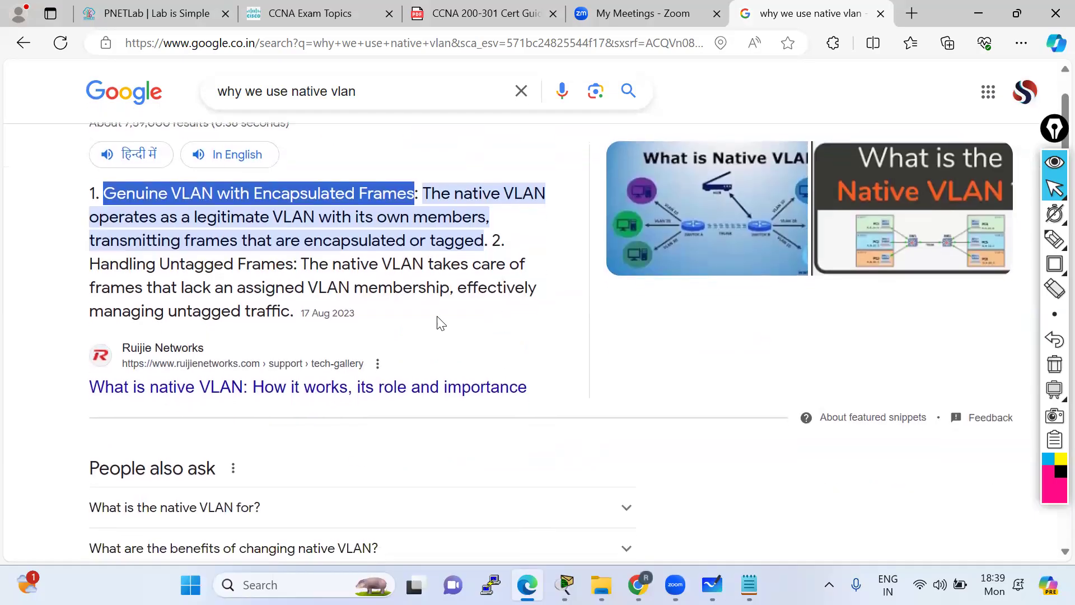
scroll(228, 353, "down", 3)
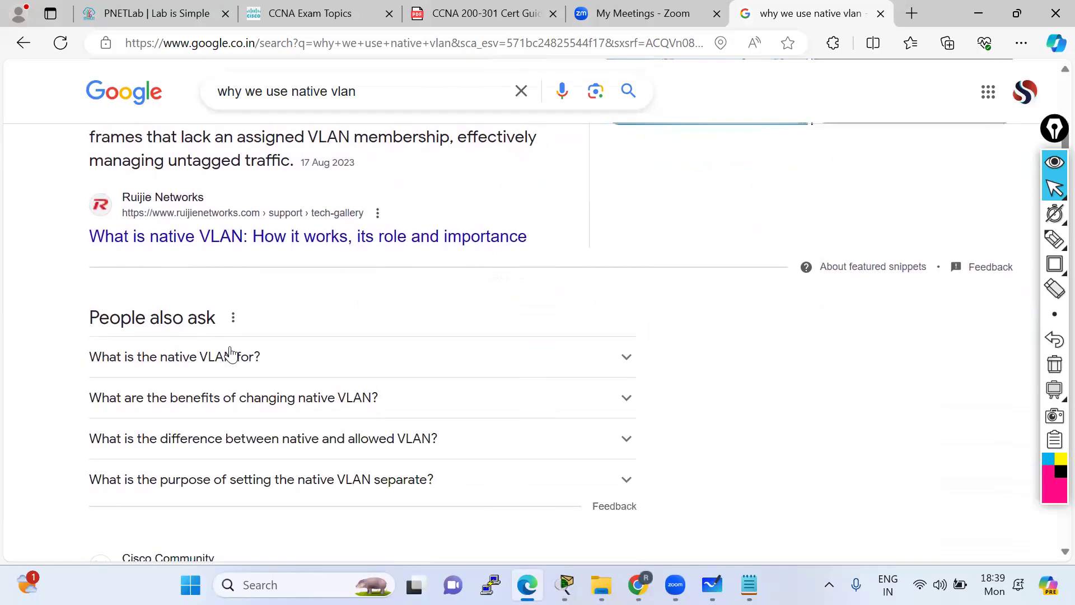
left_click(265, 360)
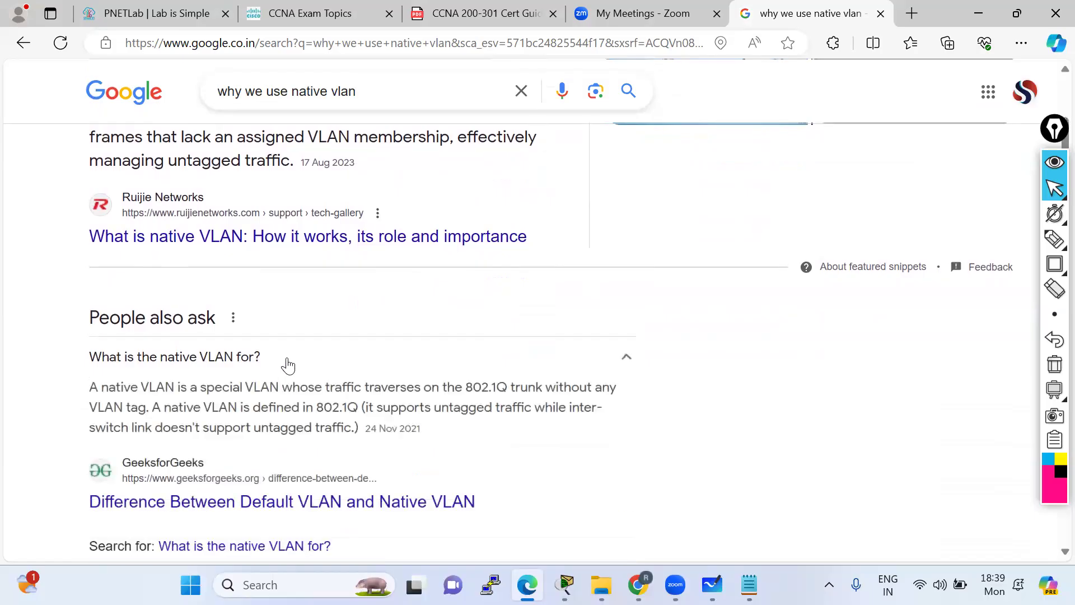
left_click(289, 365)
scroll(336, 342, "down", 3)
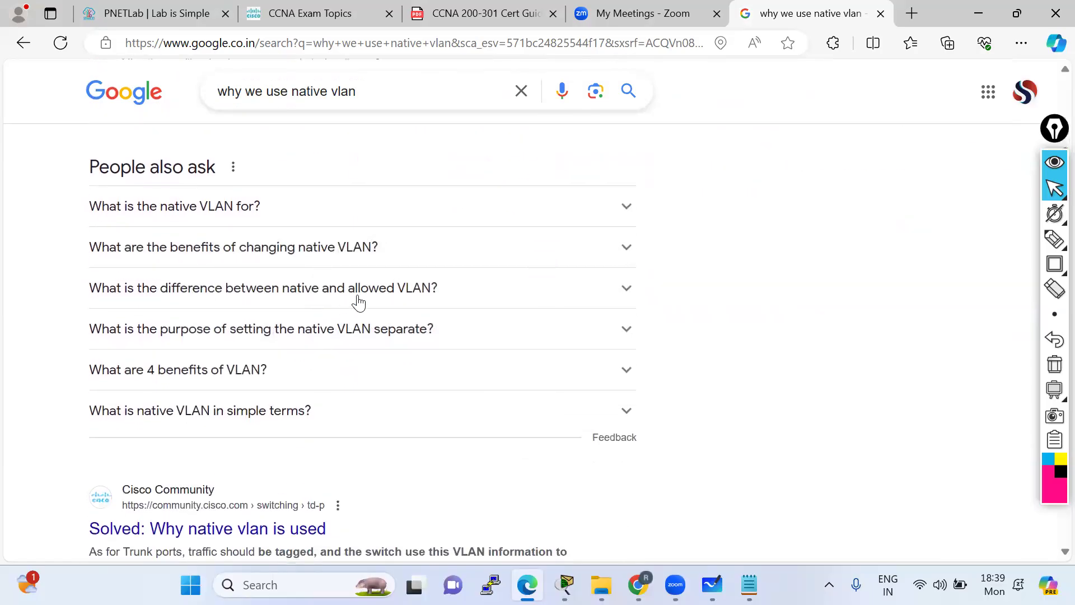
scroll(360, 322, "down", 3)
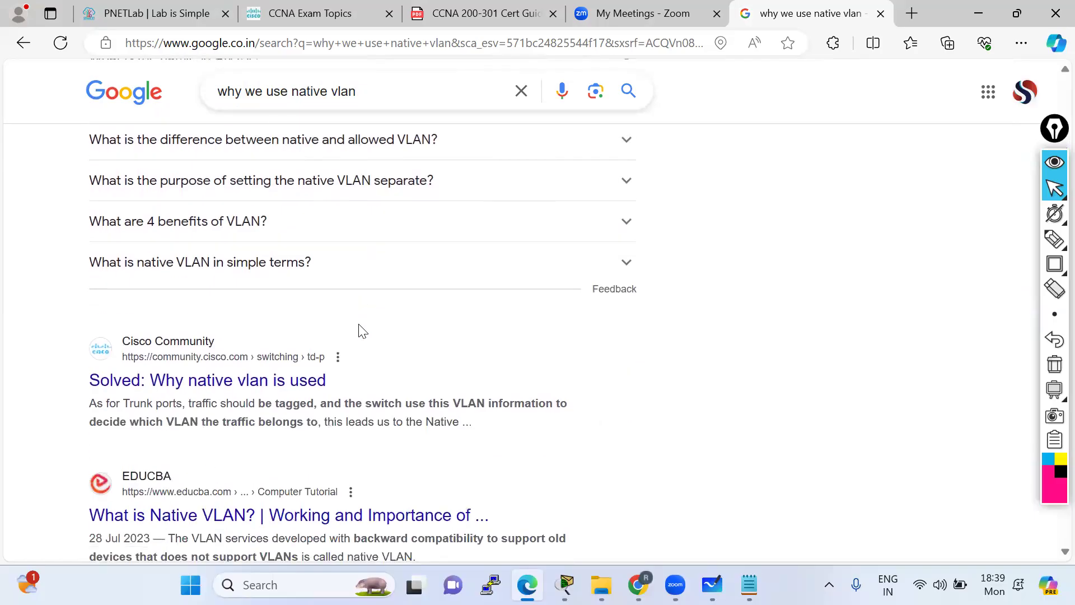
Open the Cisco Community result "Solved: Why native vlan is used" in a new tab and highlight its question about devices without VLAN tagging
right_click(292, 387)
left_click(389, 133)
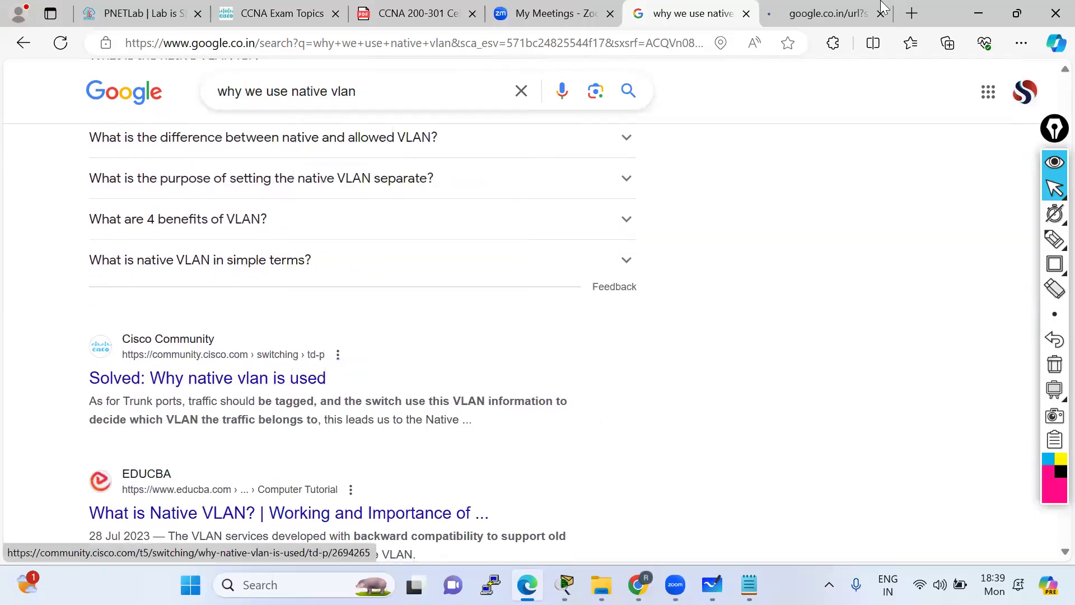
left_click(848, 6)
scroll(594, 258, "down", 5)
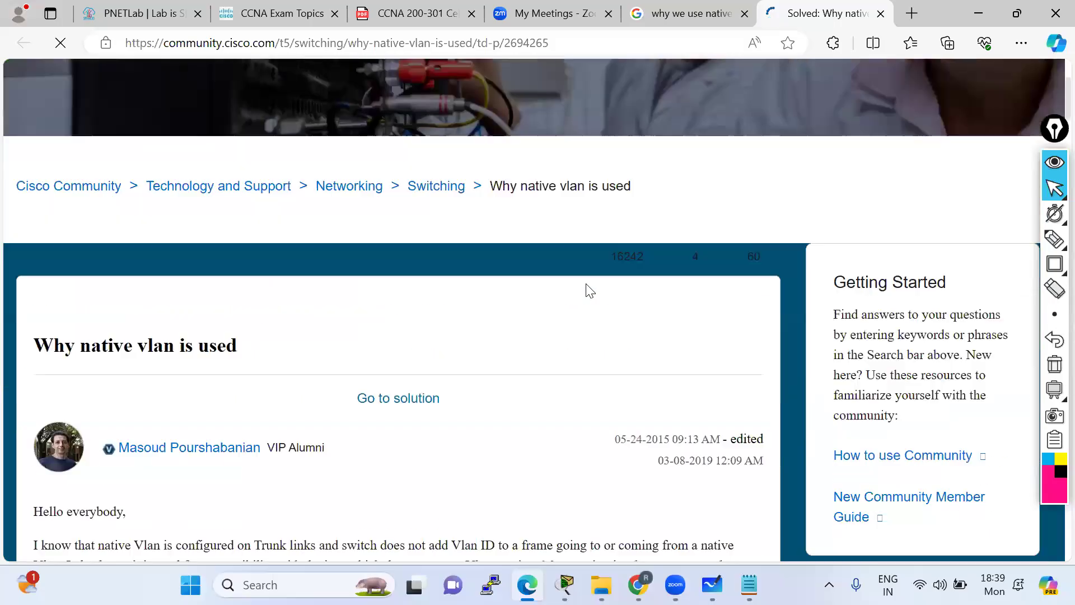
scroll(224, 325, "down", 1)
left_click_drag(29, 285, 745, 354)
left_click(320, 323)
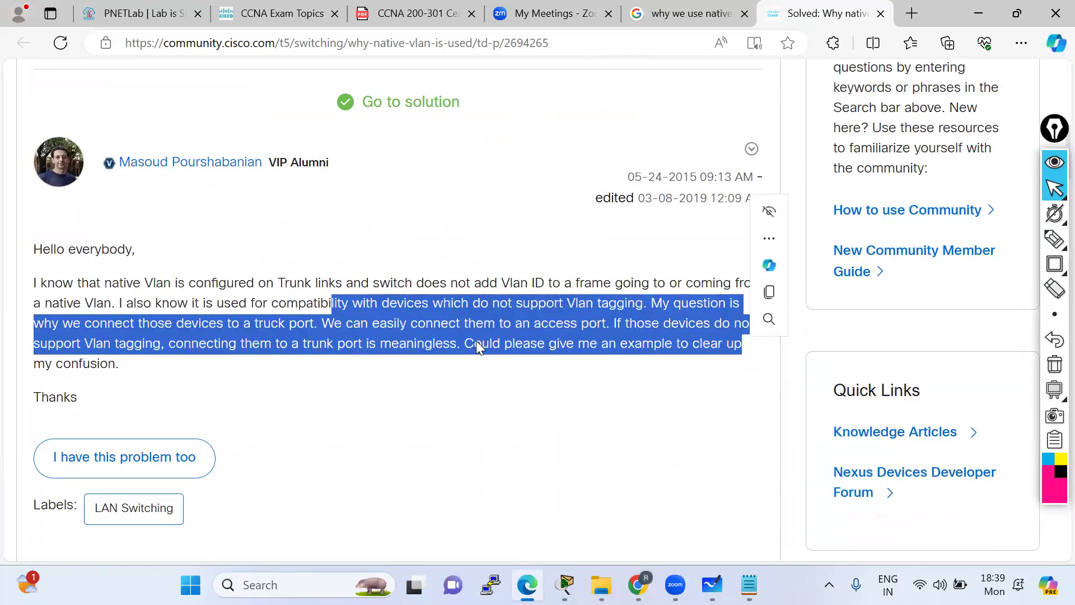
Examine the thread's accepted solution, highlighting its native VLAN question and the sentence on trunk and access ports
scroll(476, 341, "down", 4)
scroll(402, 266, "down", 7)
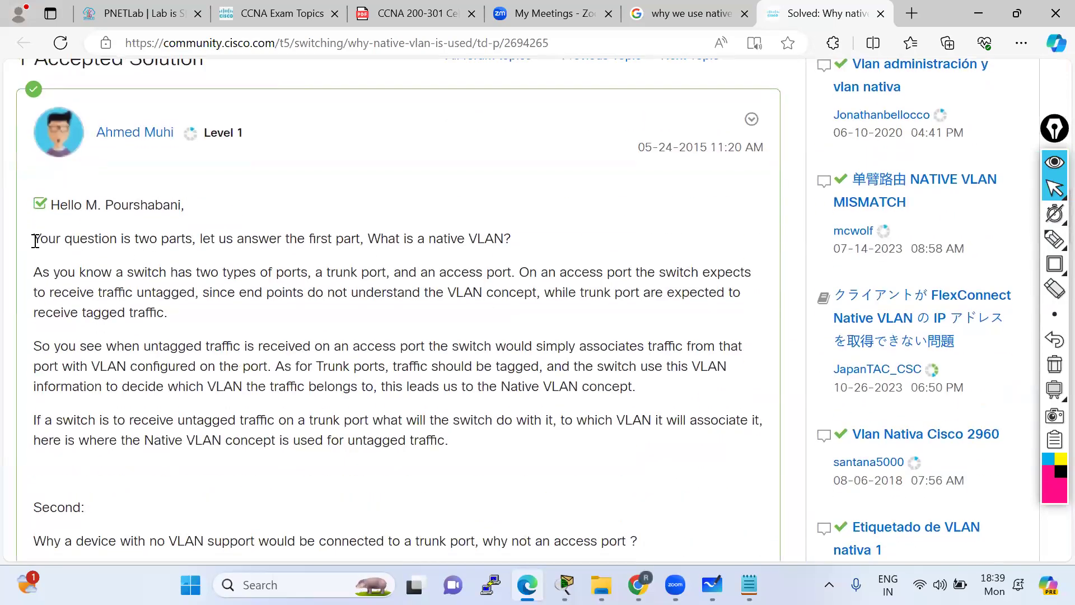
scroll(142, 255, "up", 8)
left_click(615, 177)
scroll(621, 252, "down", 8)
left_click_drag(205, 241, 541, 251)
left_click_drag(54, 276, 508, 274)
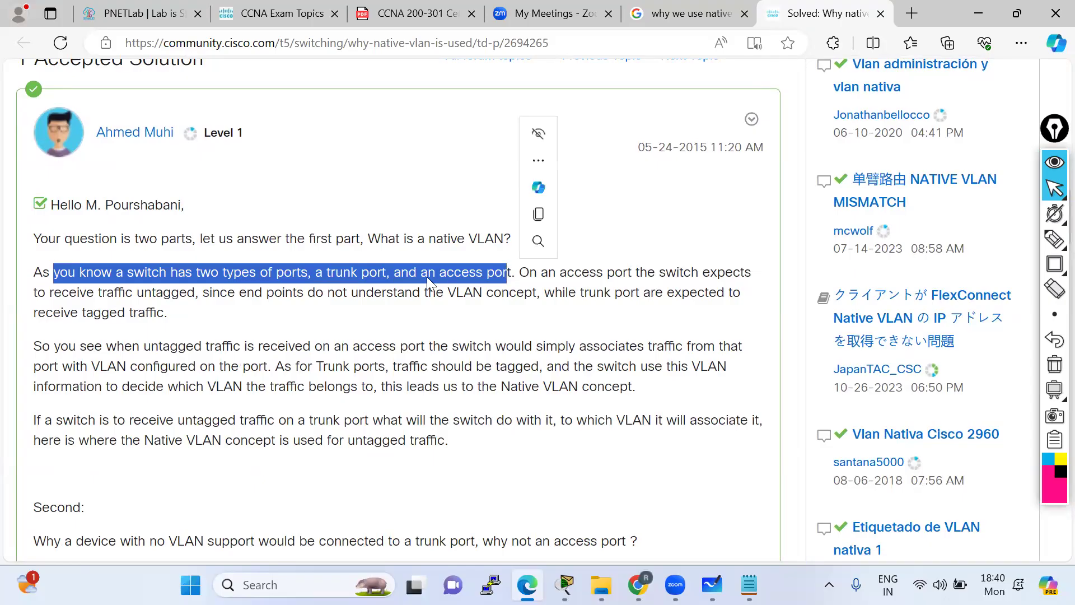
Examine the accepted solution's first explanation, highlighting the phrases on access ports receiving untagged traffic and trunk ports receiving tagged traffic
left_click(379, 277)
left_click_drag(405, 276, 518, 274)
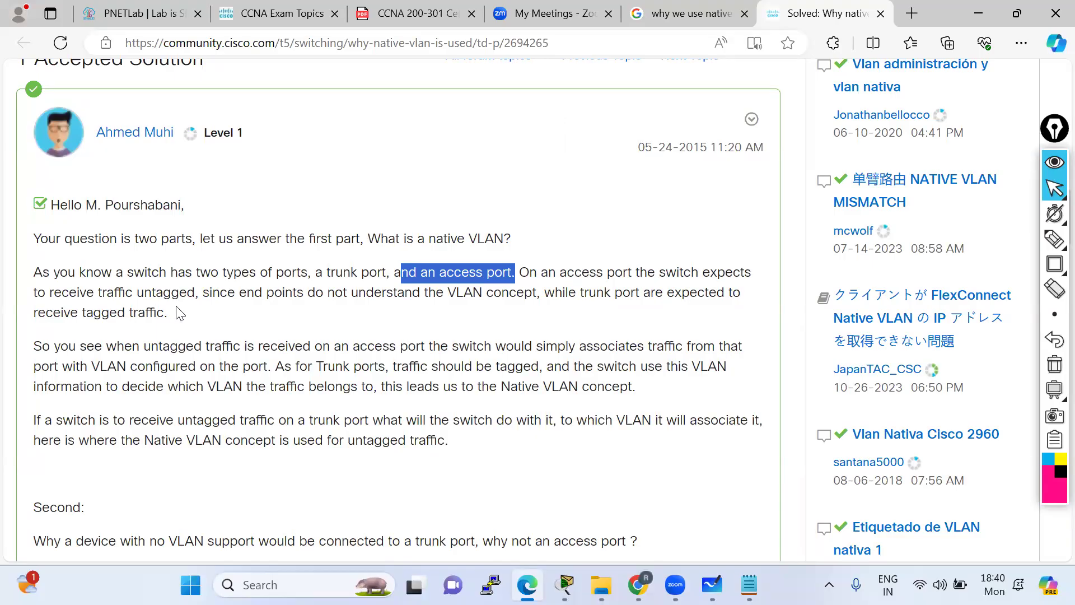
left_click_drag(196, 292, 62, 294)
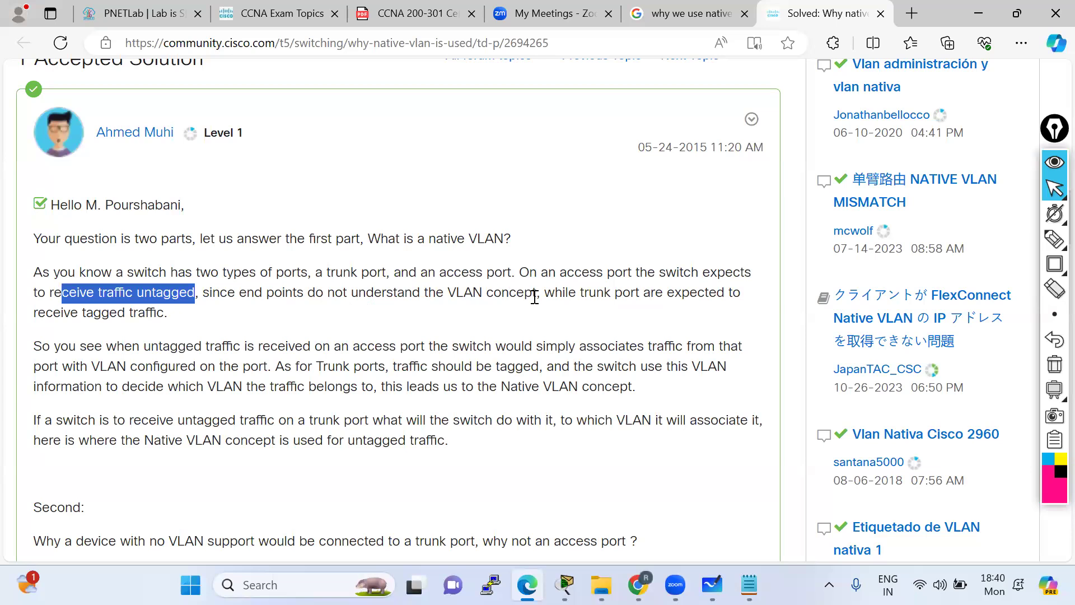
left_click_drag(533, 295, 405, 303)
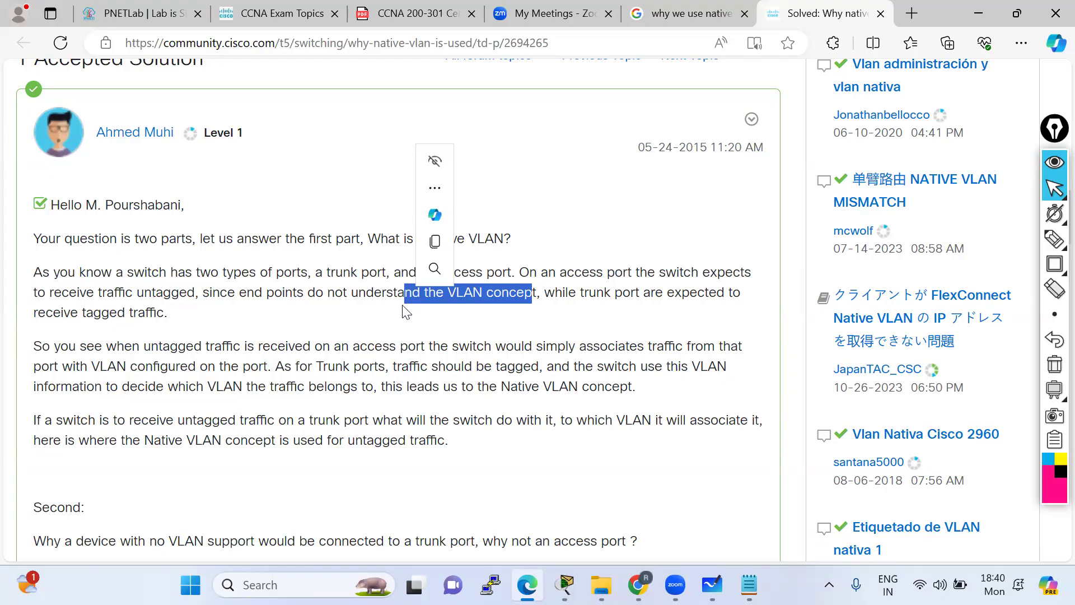
left_click(401, 307)
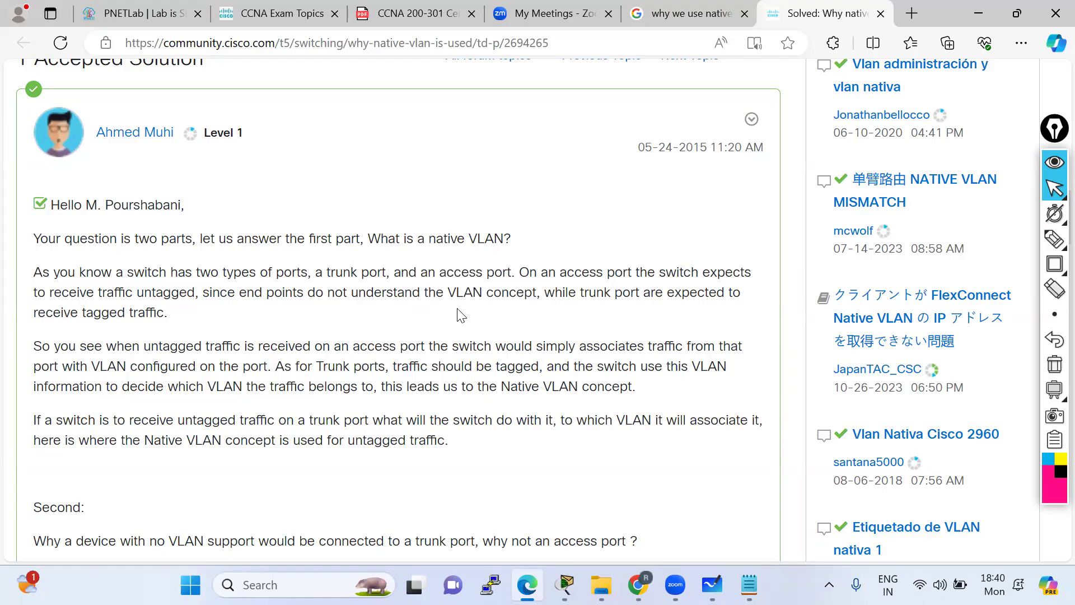
left_click_drag(555, 292, 739, 309)
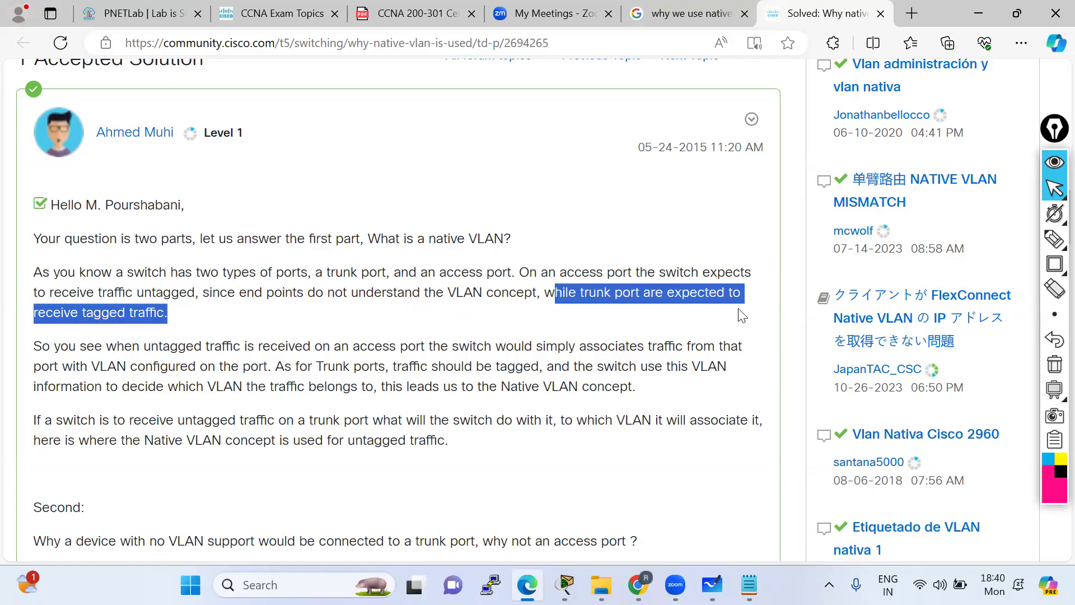
Examine the paragraph on how a switch associates untagged and tagged traffic with VLANs, highlighting "this leads us to the Native VLAN concept"
scroll(227, 330, "down", 1)
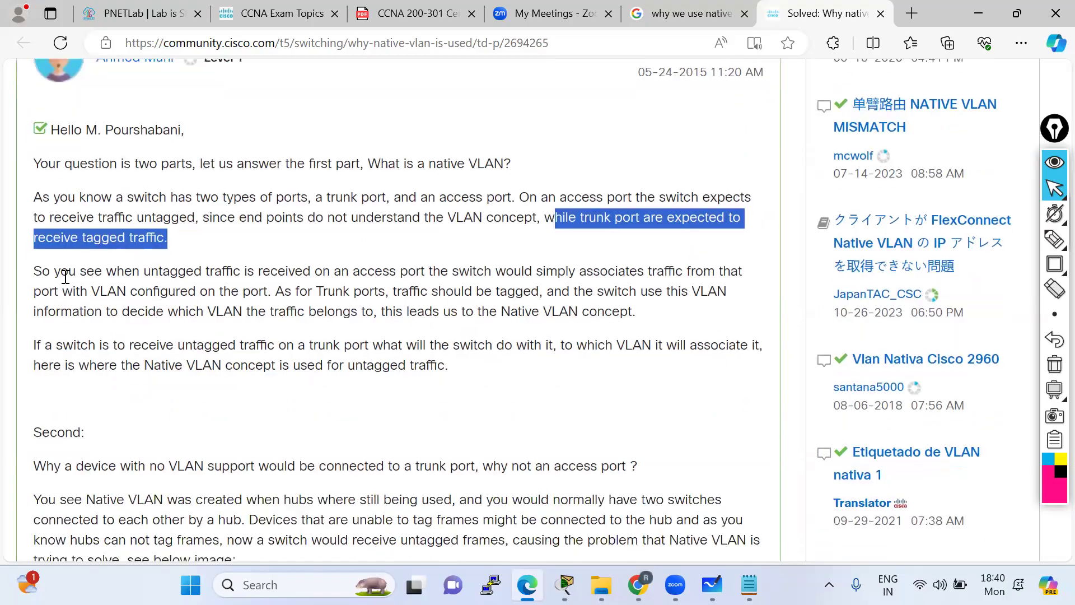
left_click_drag(87, 275, 547, 275)
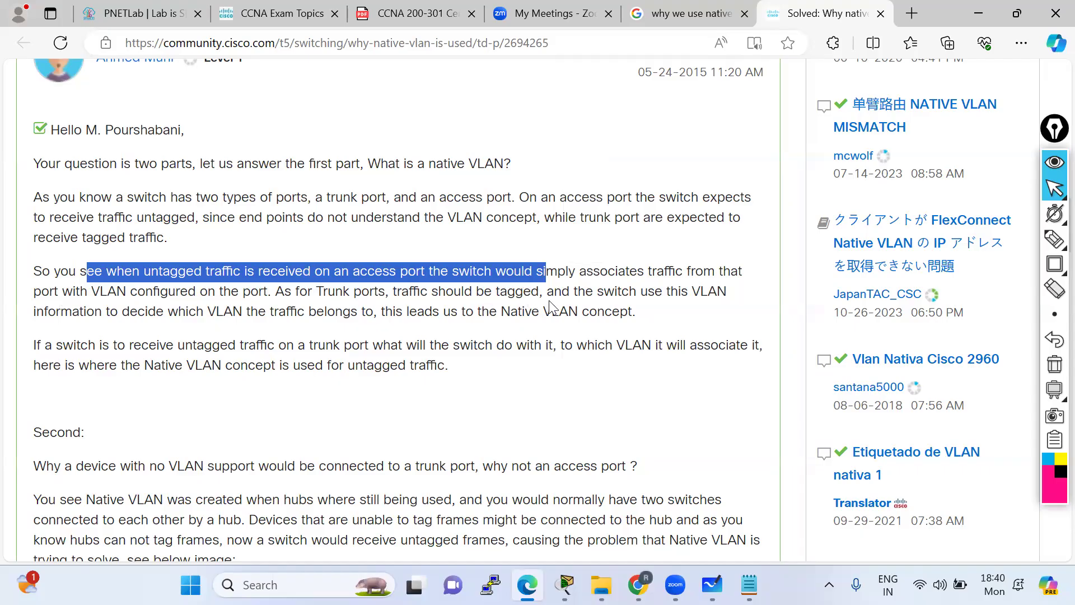
left_click_drag(106, 311, 258, 311)
left_click(249, 332)
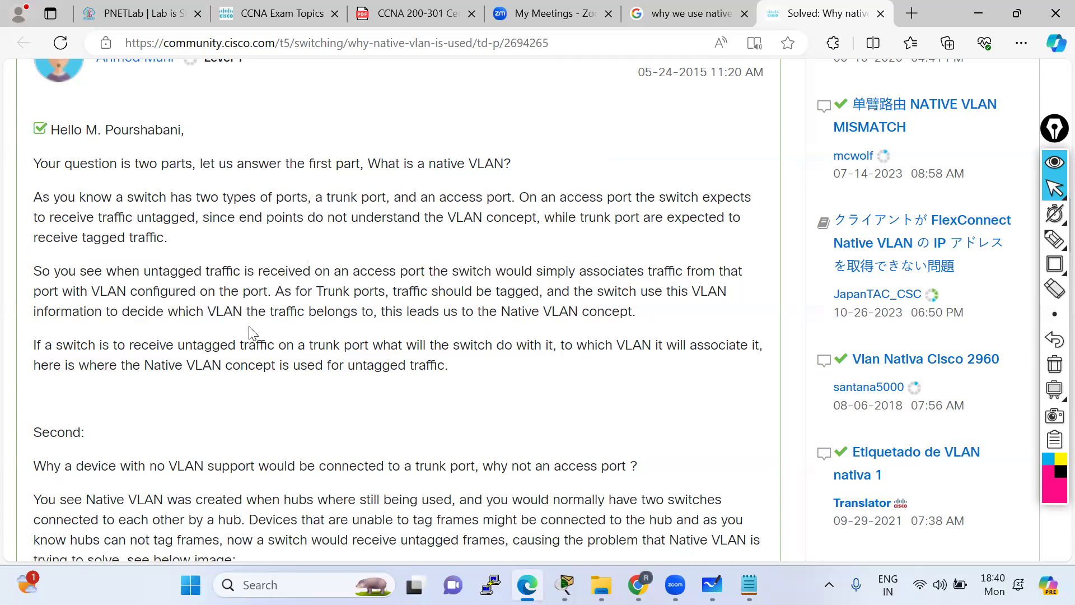
left_click_drag(372, 311, 335, 309)
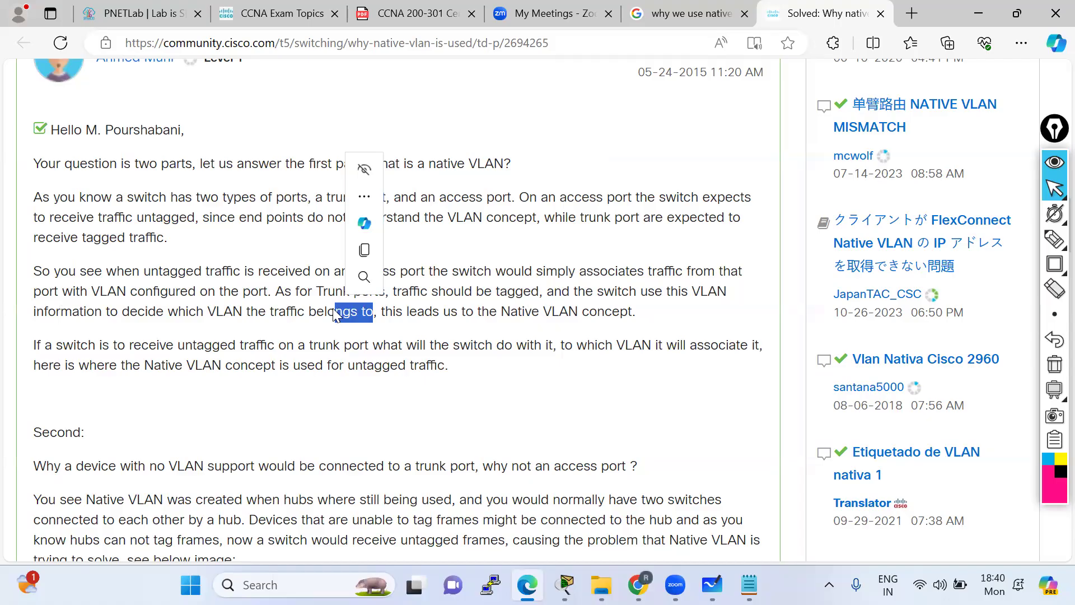
left_click_drag(383, 311, 642, 323)
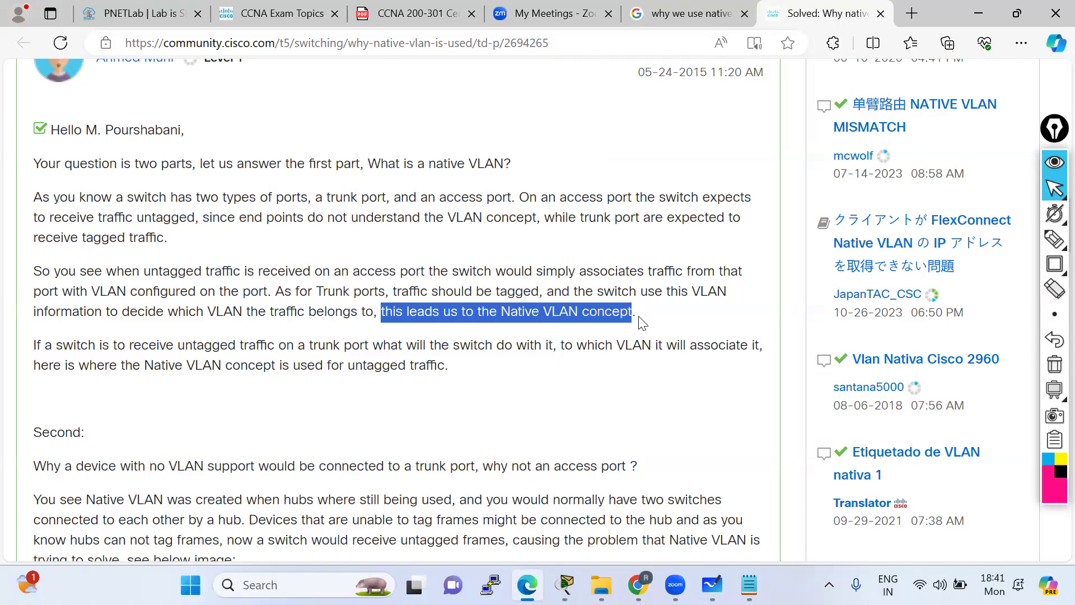
Highlight the sentence about a switch receiving untagged traffic on a trunk port, and clear the highlight after reading
left_click(97, 345)
left_click_drag(125, 345, 404, 346)
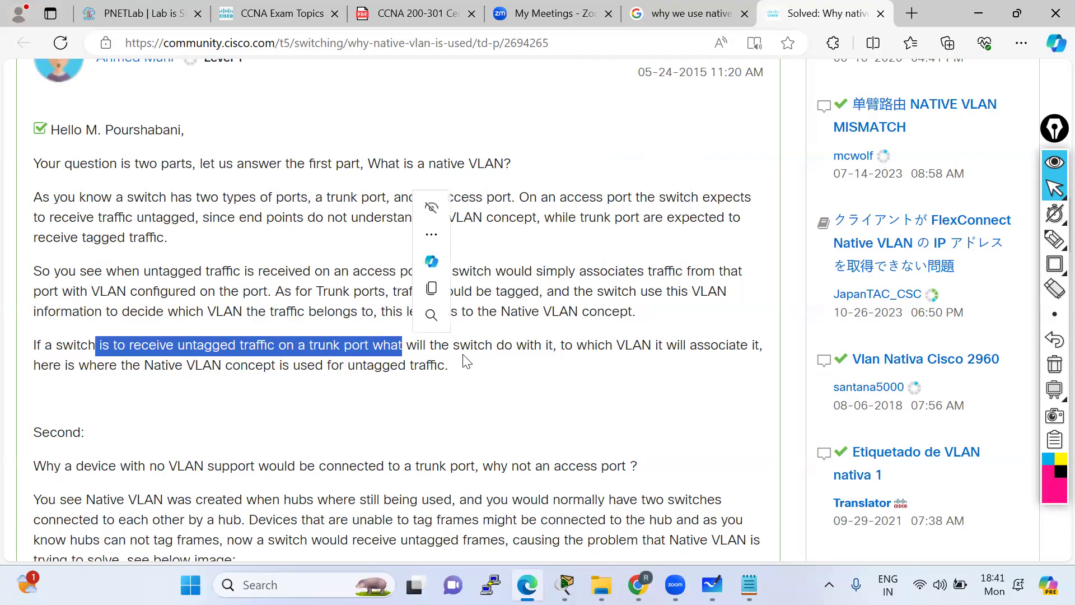
left_click(466, 362)
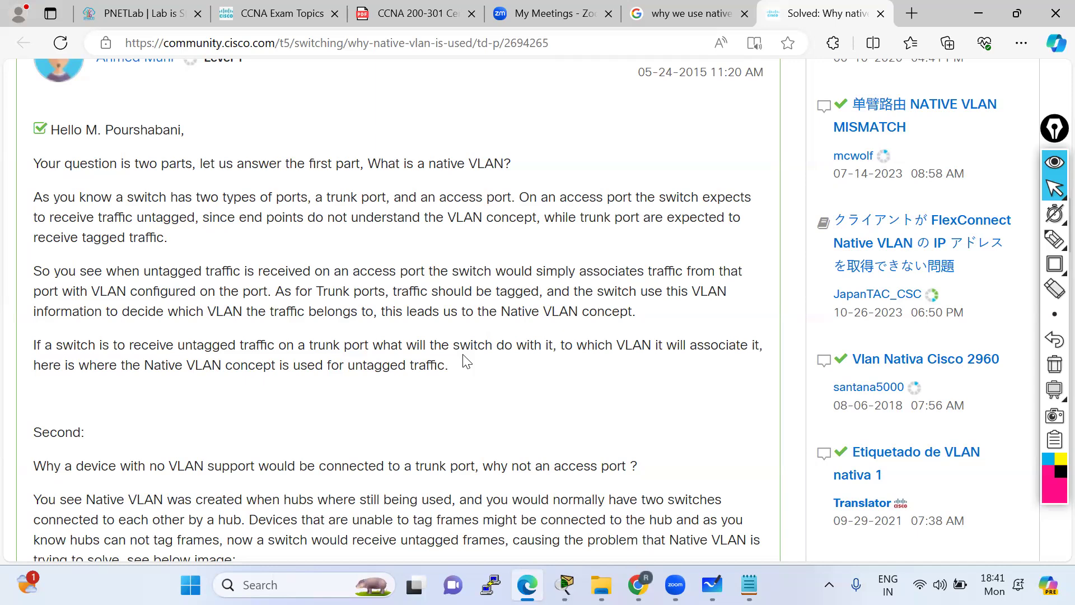
Examine the solution's second part and its native VLAN diagram, highlighting the phrase about two switches connected to each other by a hub
scroll(314, 392, "down", 4)
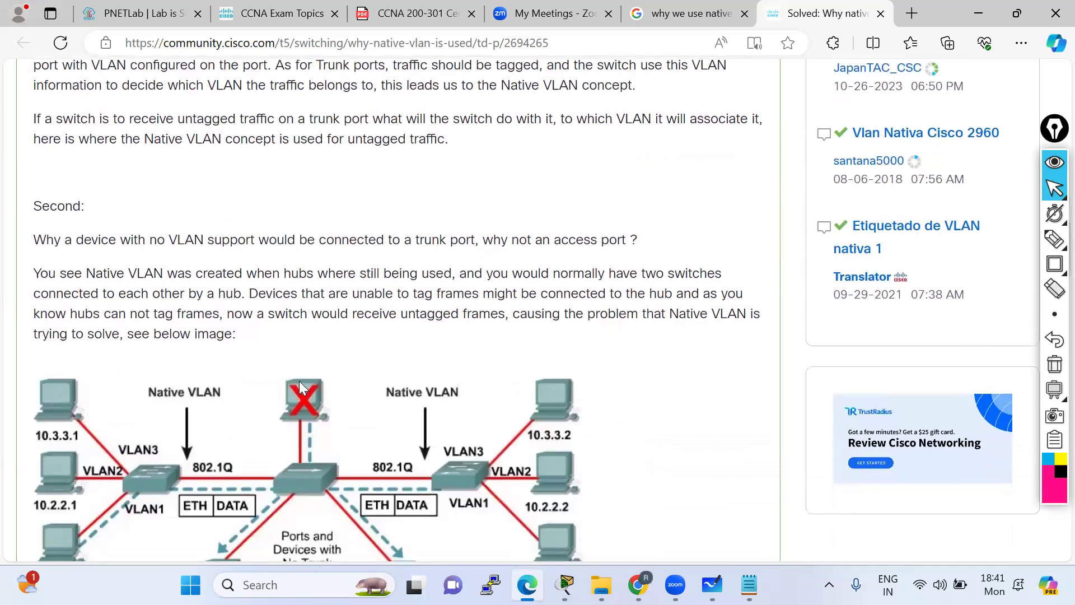
scroll(300, 382, "down", 3)
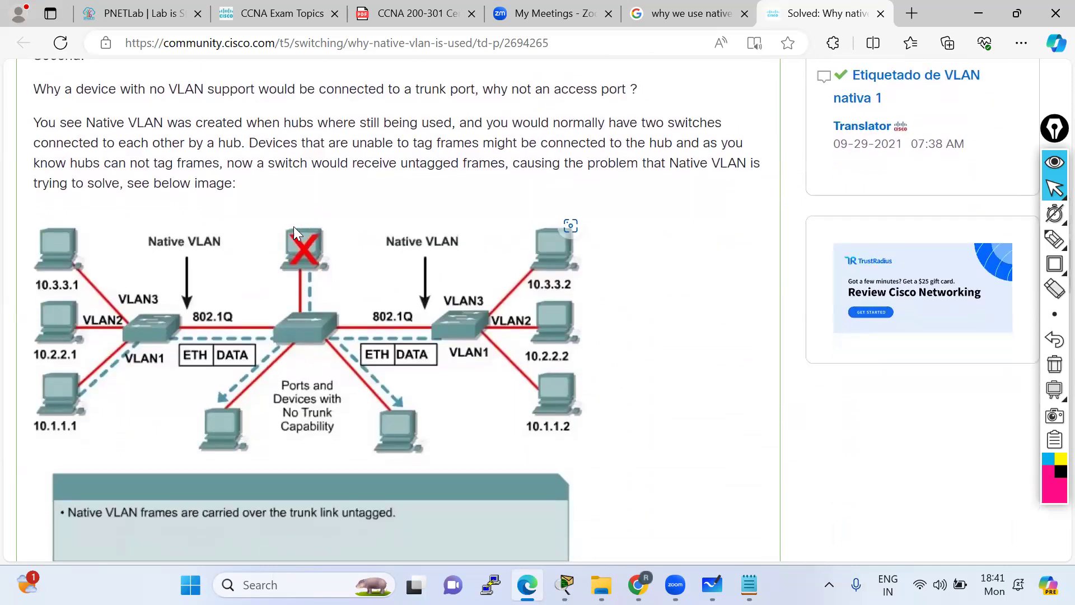
scroll(372, 254, "down", 2)
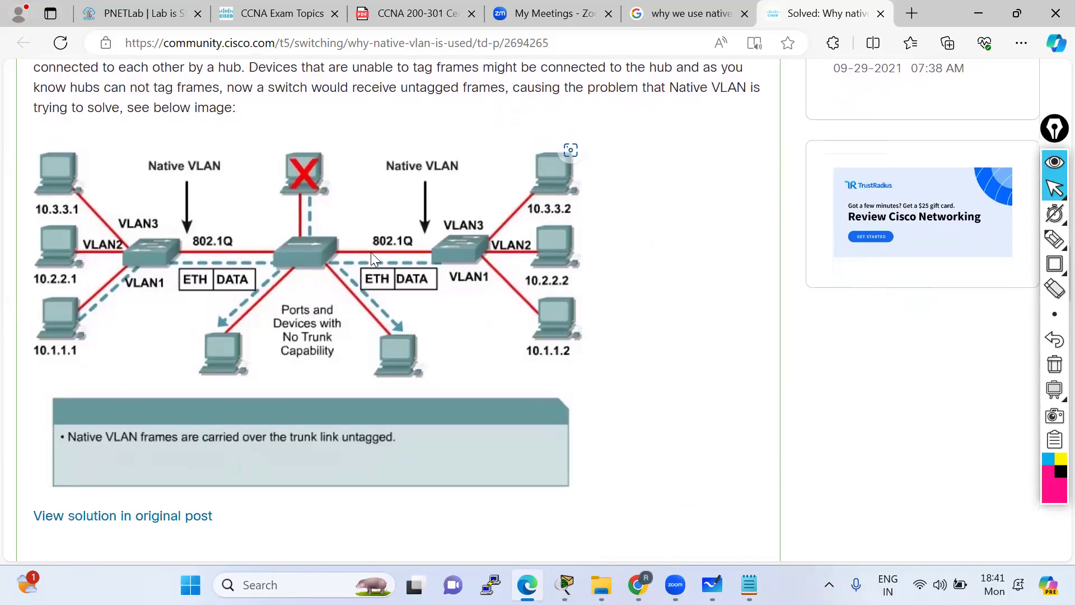
scroll(364, 329, "up", 5)
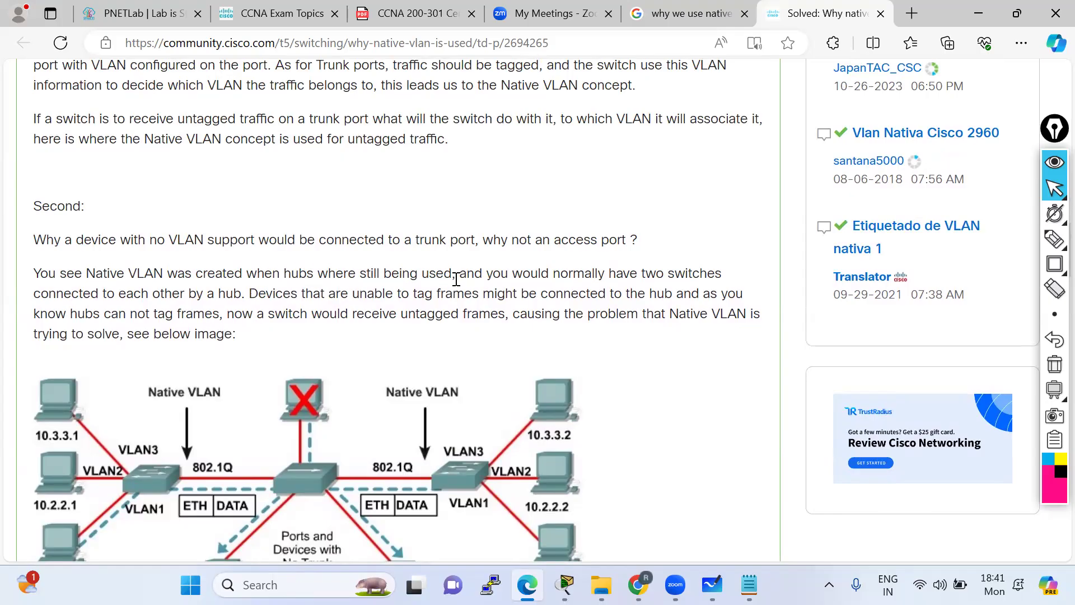
left_click_drag(474, 274, 240, 294)
scroll(188, 453, "down", 1)
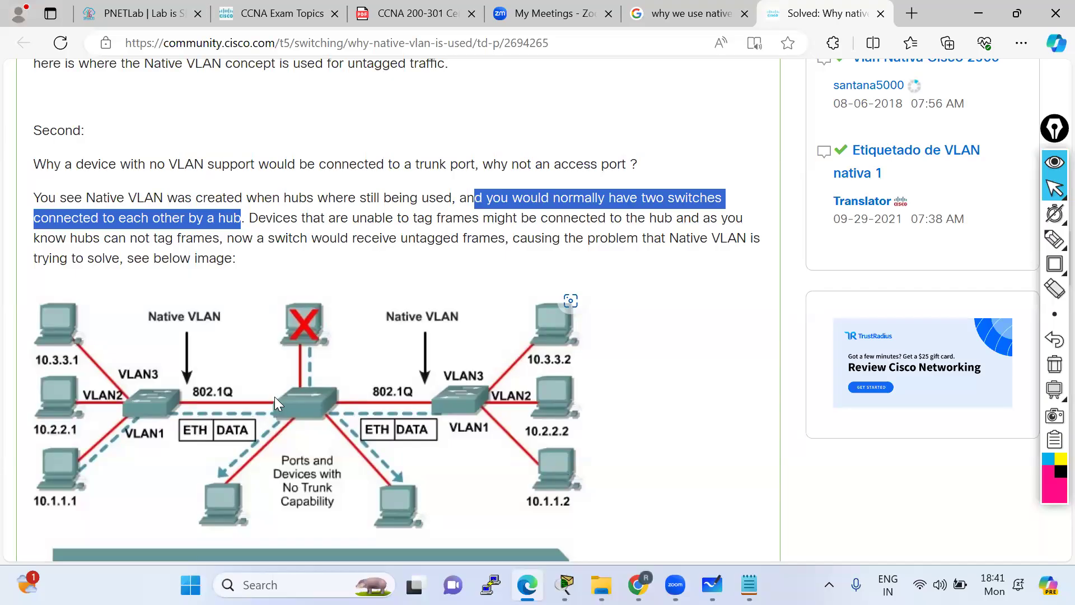
scroll(199, 415, "down", 8)
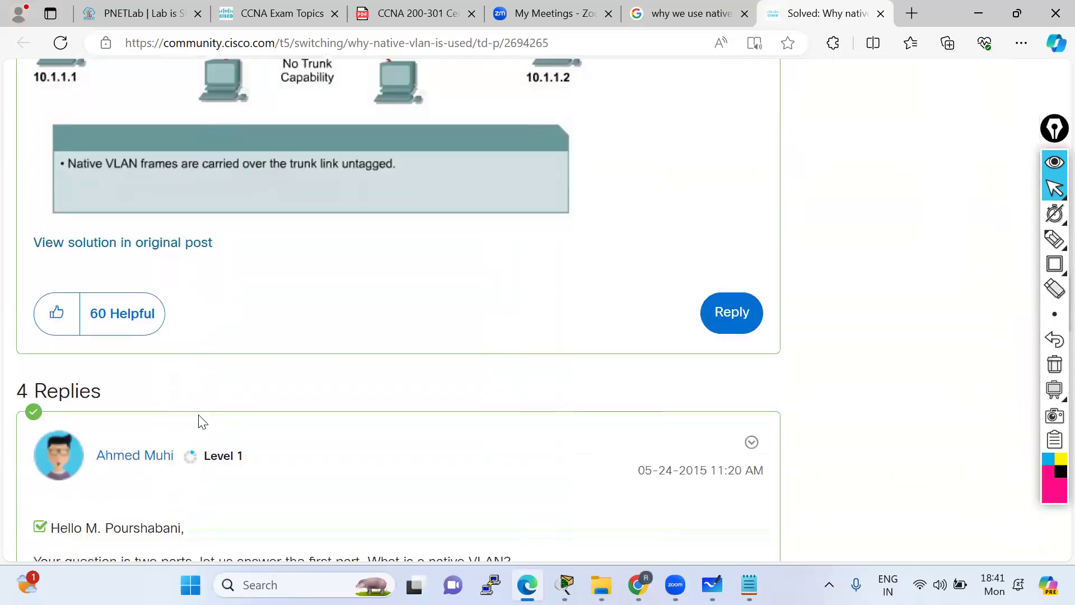
scroll(198, 420, "down", 5)
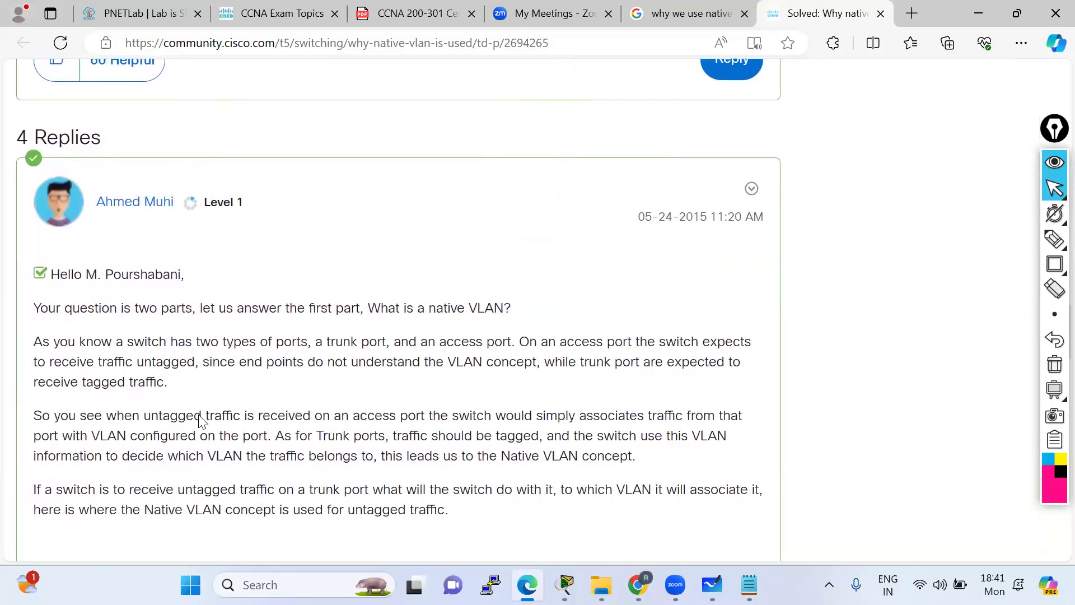
Close the Cisco Community thread and return to the CCNA Exam Topics page, highlighting Trunk ports, 802.1Q and Native VLAN under topic 2.2
left_click(880, 14)
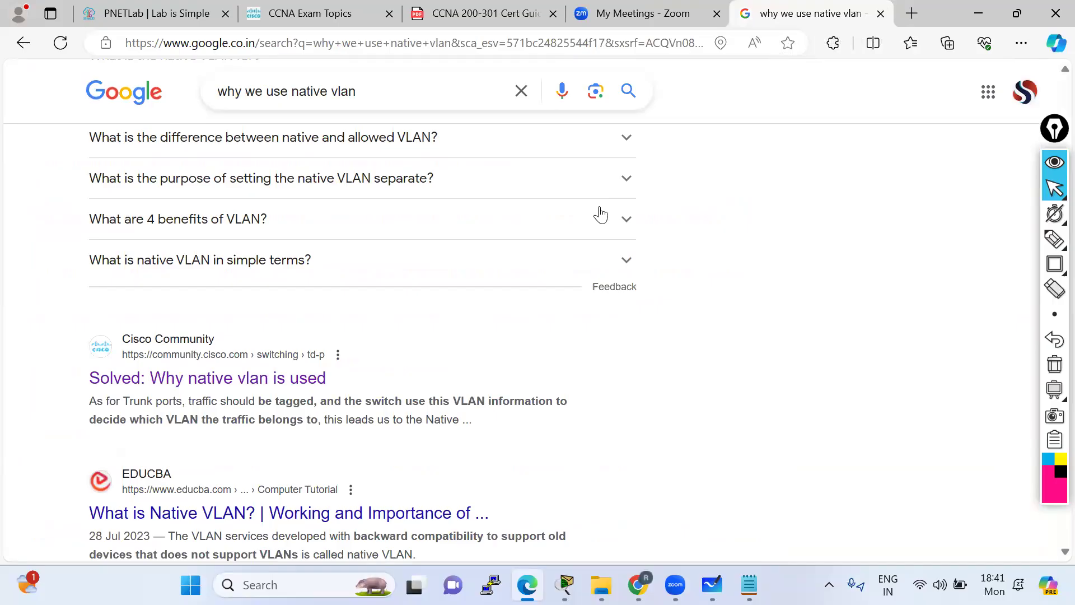
scroll(599, 214, "down", 5)
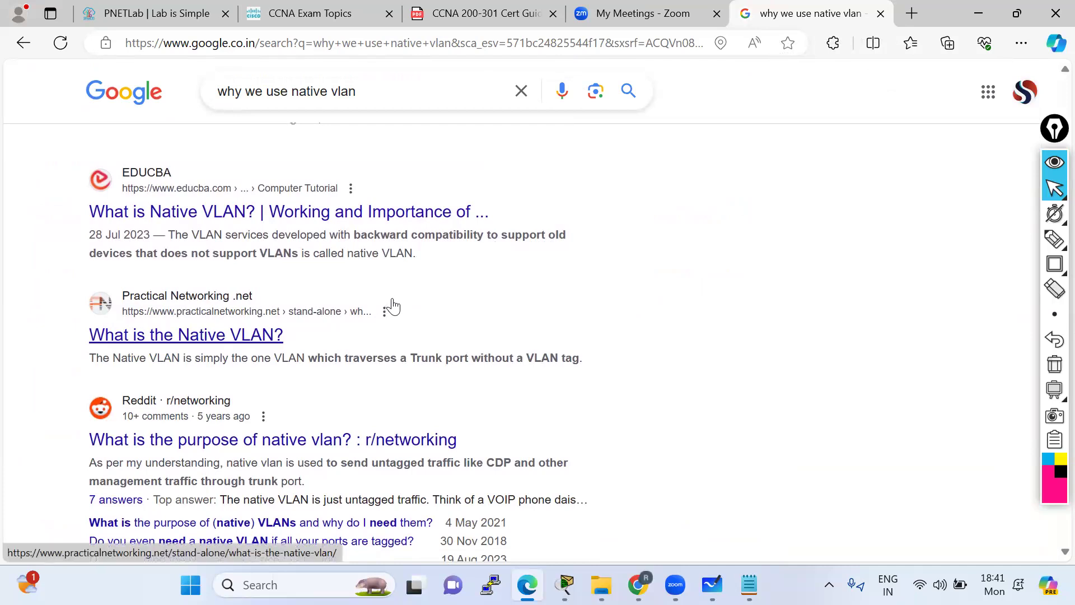
left_click(327, 17)
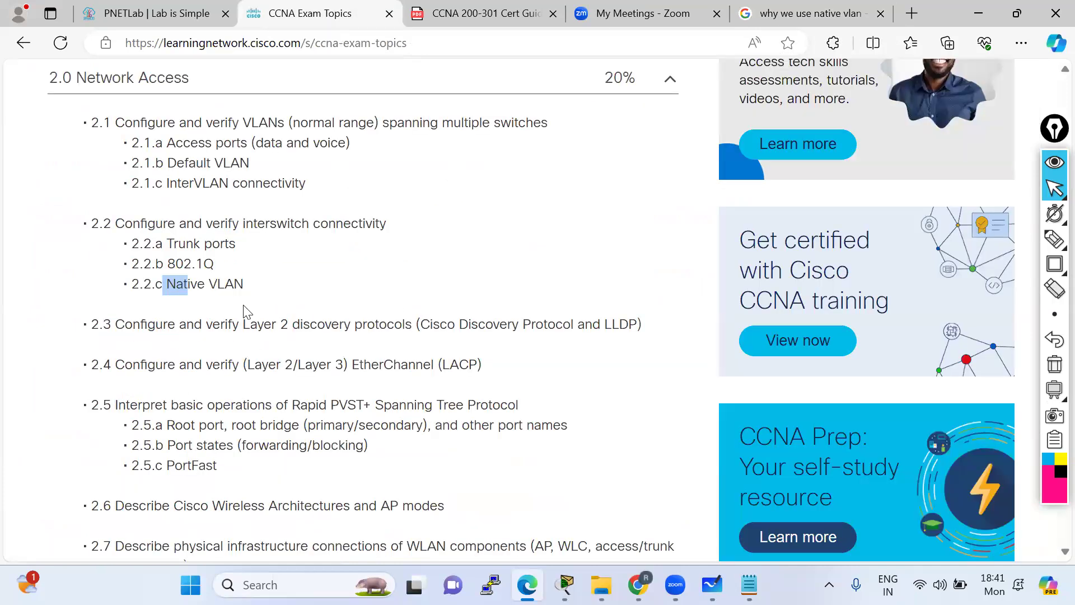
left_click_drag(244, 284, 142, 261)
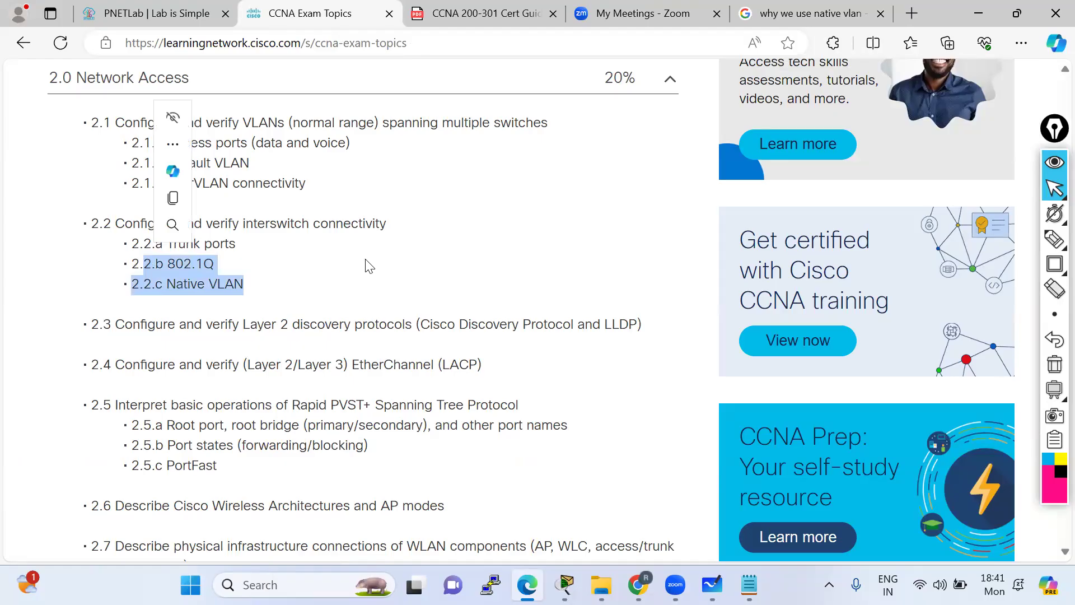
left_click_drag(243, 245, 166, 244)
left_click_drag(240, 270, 143, 266)
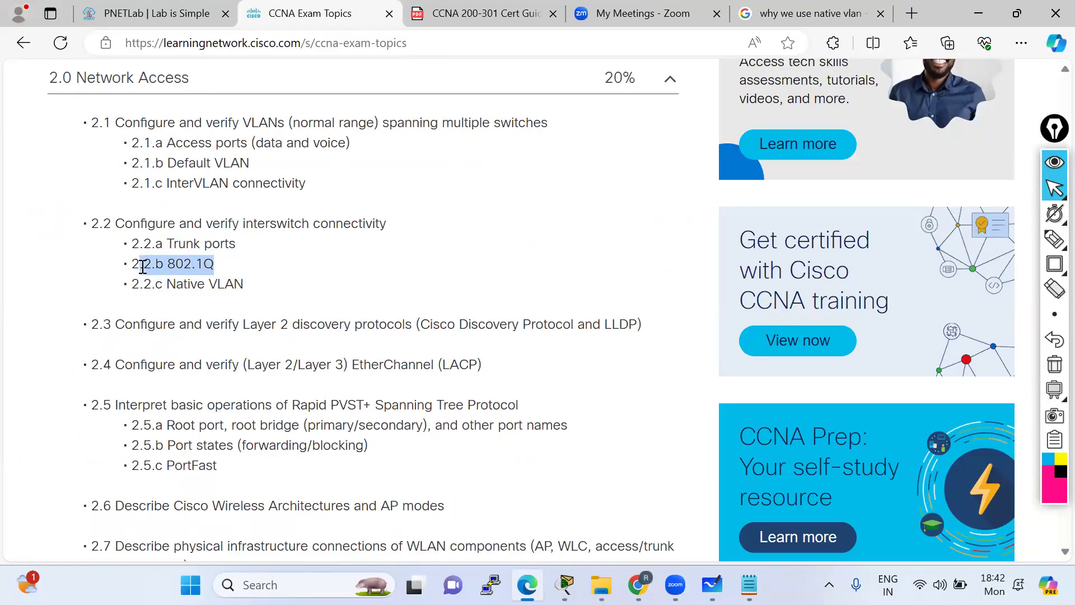